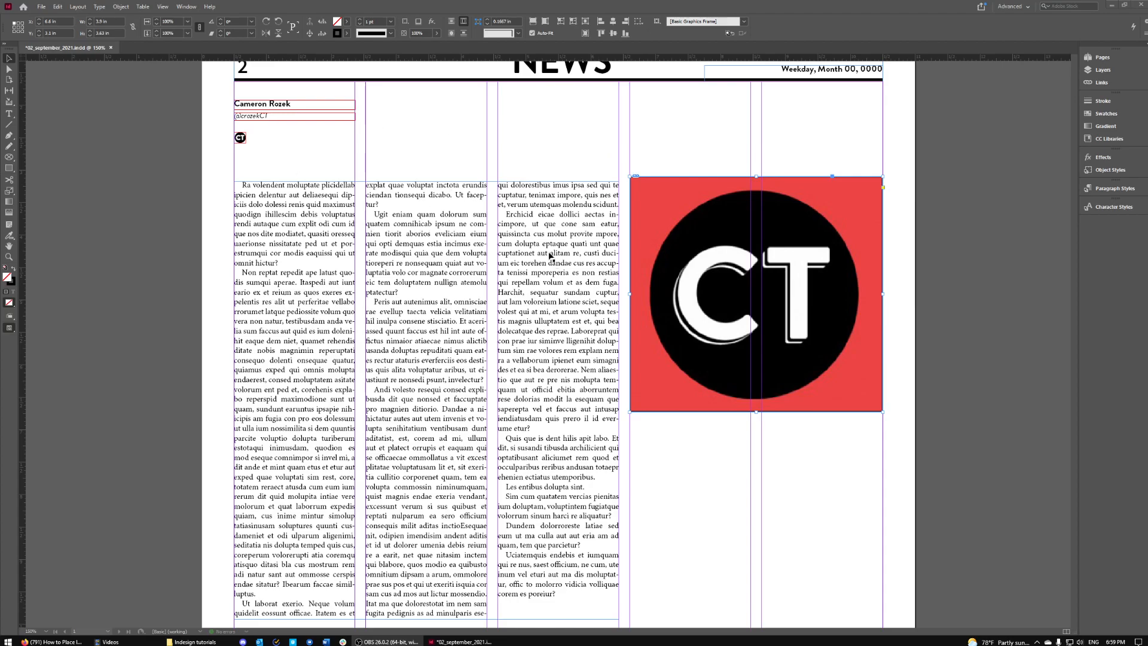
scroll(553, 262, down, 2)
scroll(573, 272, up, 3)
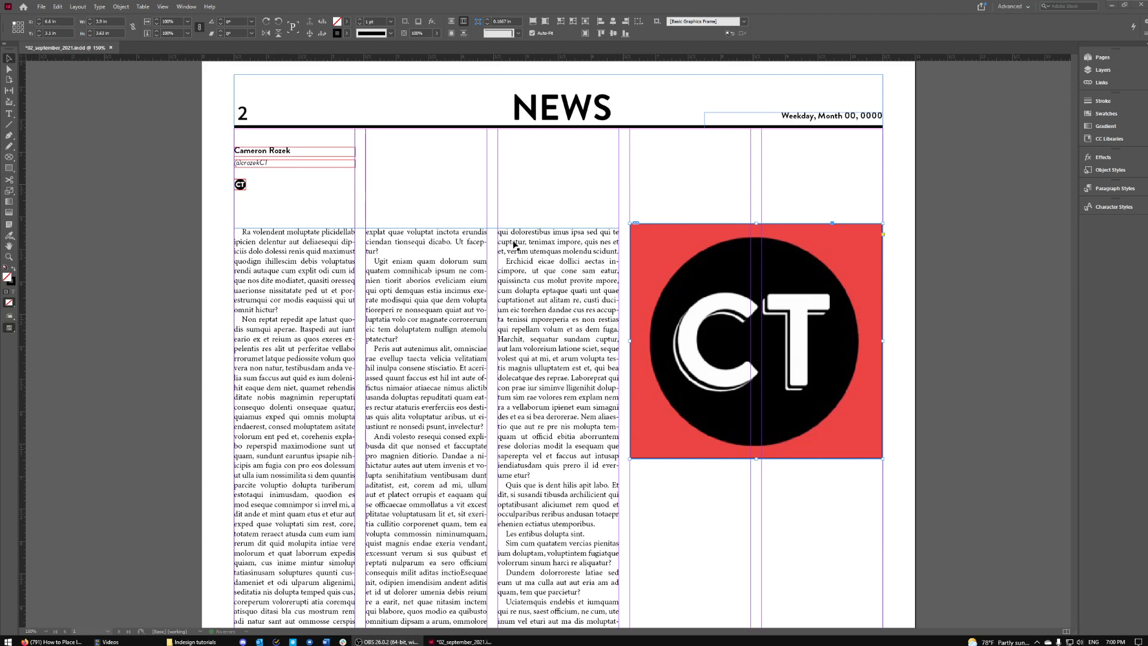
scroll(453, 263, down, 1)
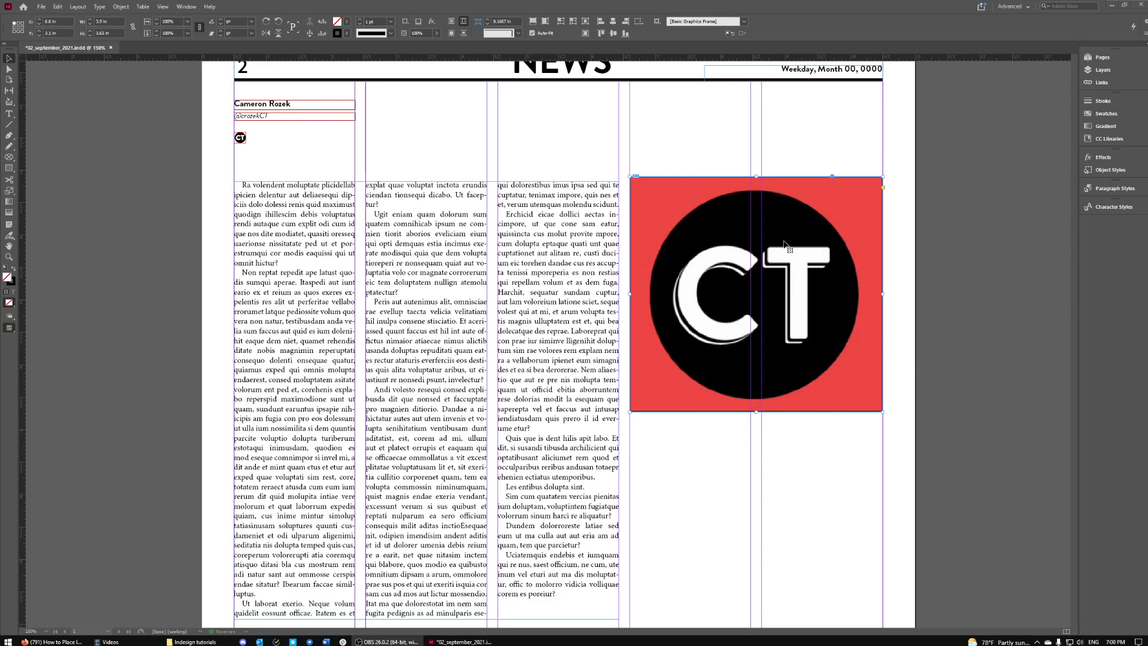
scroll(741, 385, down, 2)
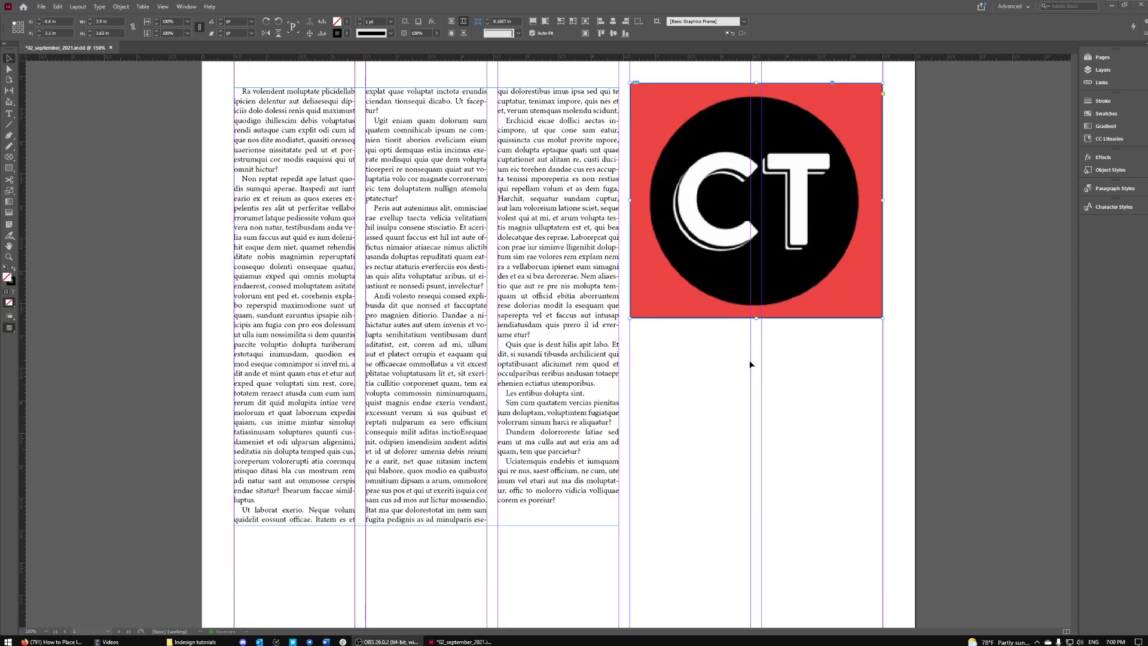
scroll(768, 355, up, 4)
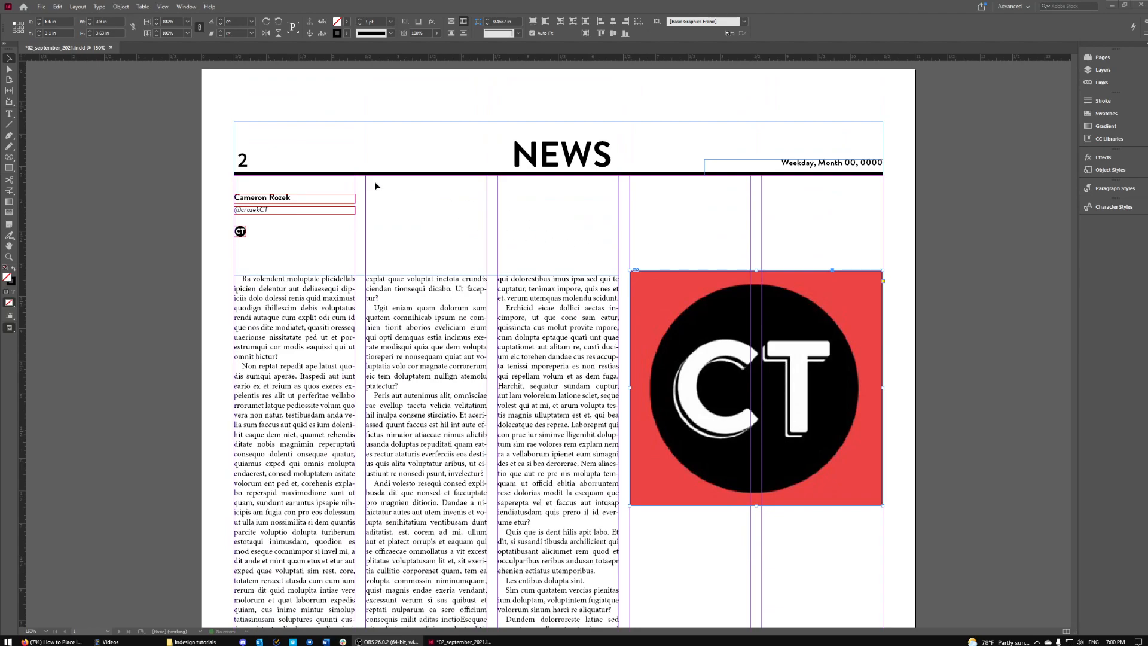
scroll(377, 187, down, 3)
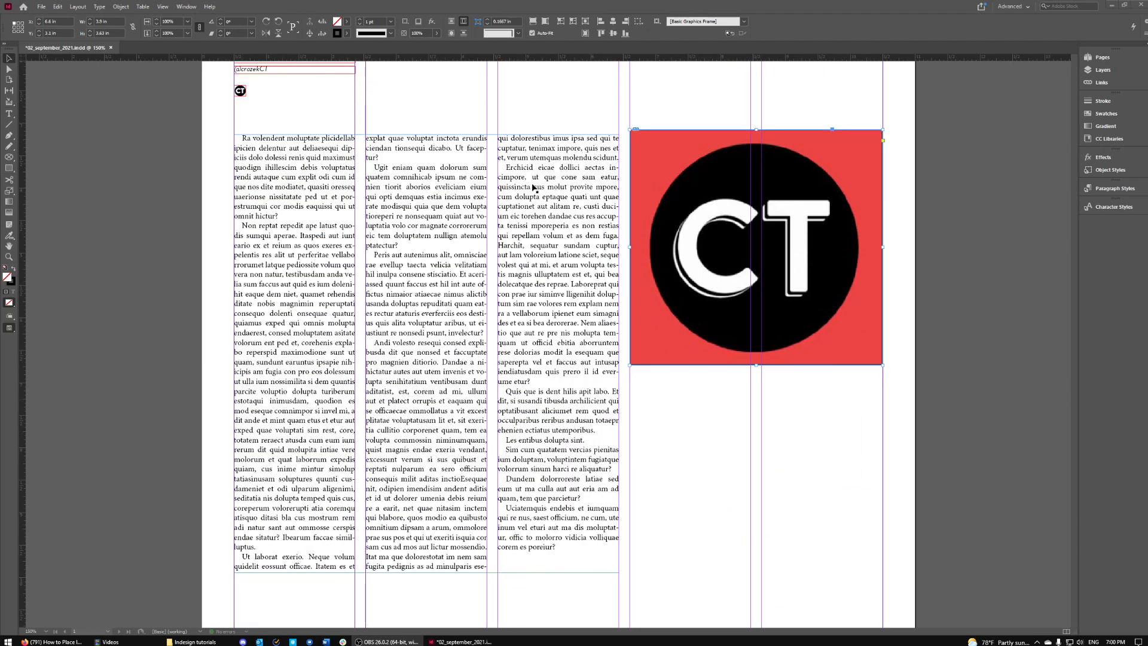
click(745, 422)
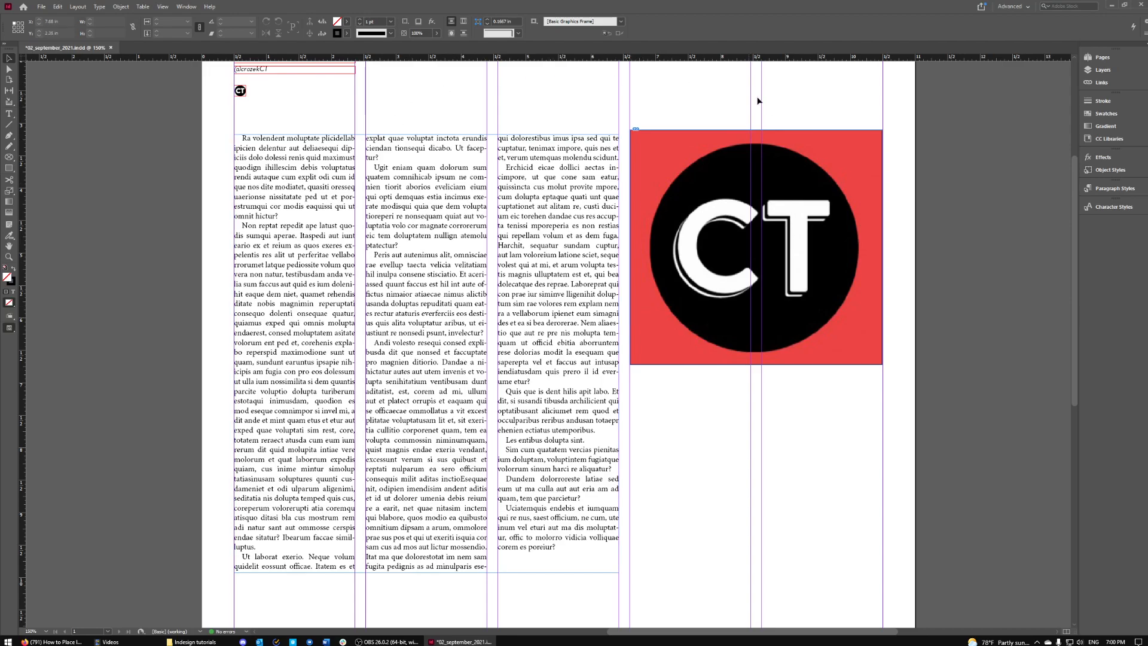
- Move the CT photo frame over the middle columns and thin its stroke to 0.75 pt
click(809, 167)
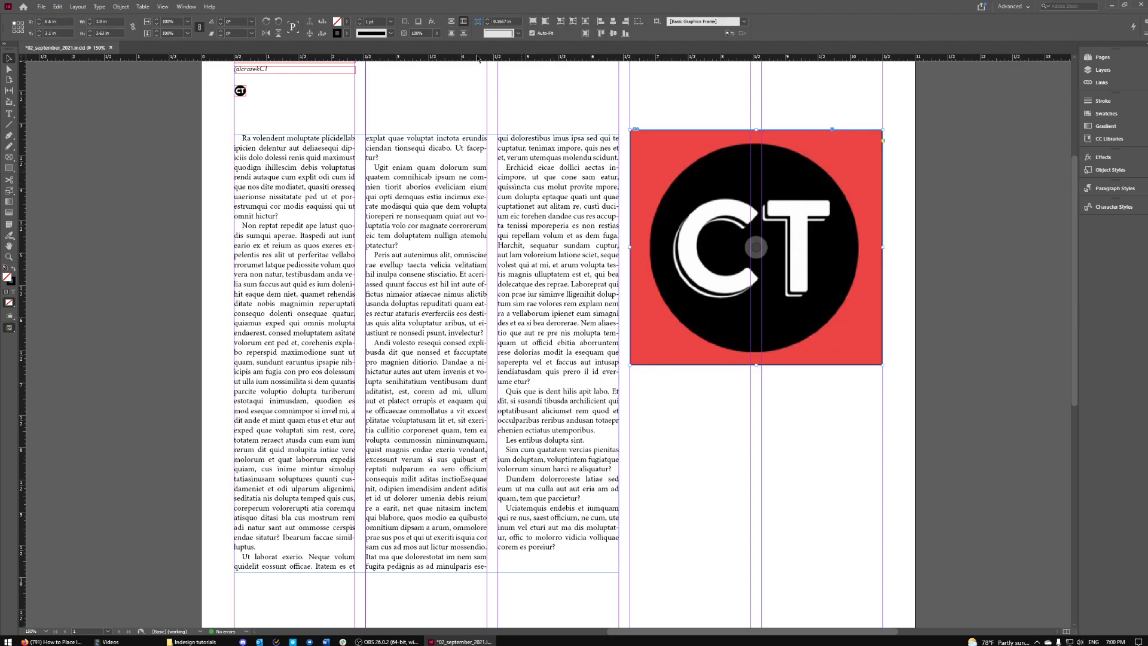
drag(652, 143, 459, 168)
click(783, 165)
click(526, 186)
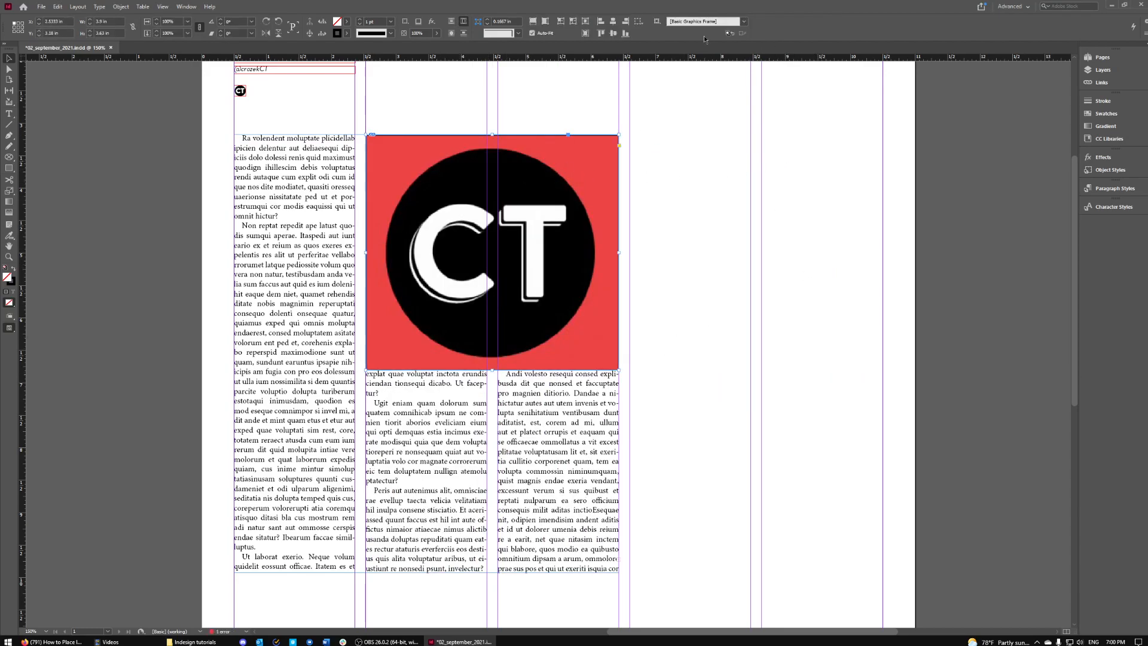
click(391, 22)
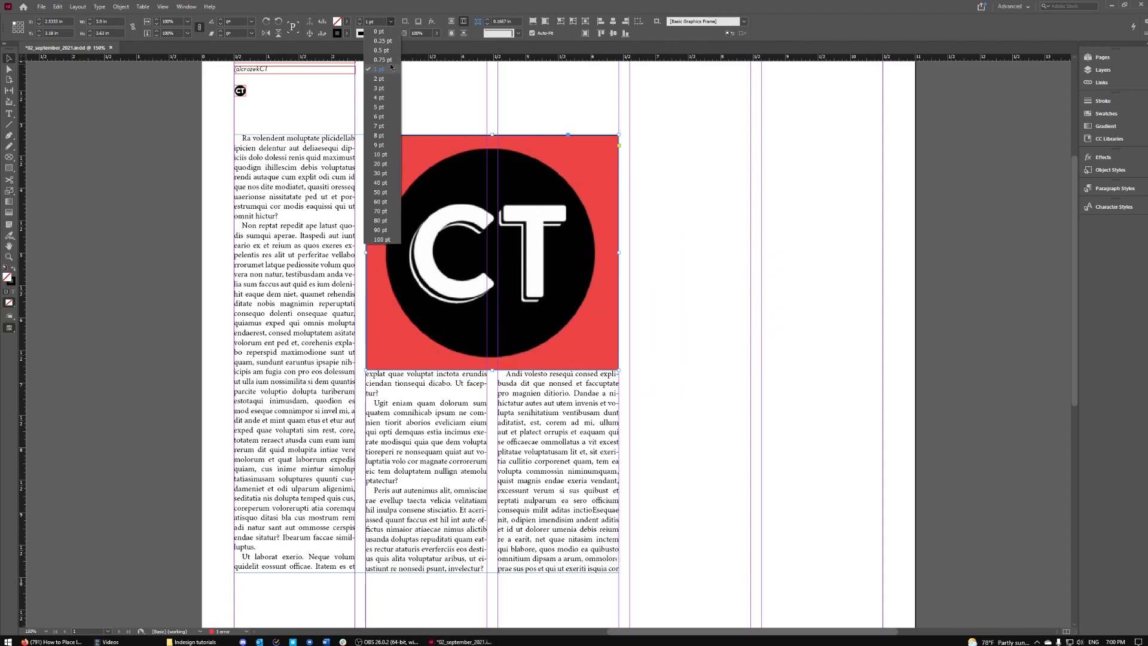
click(383, 69)
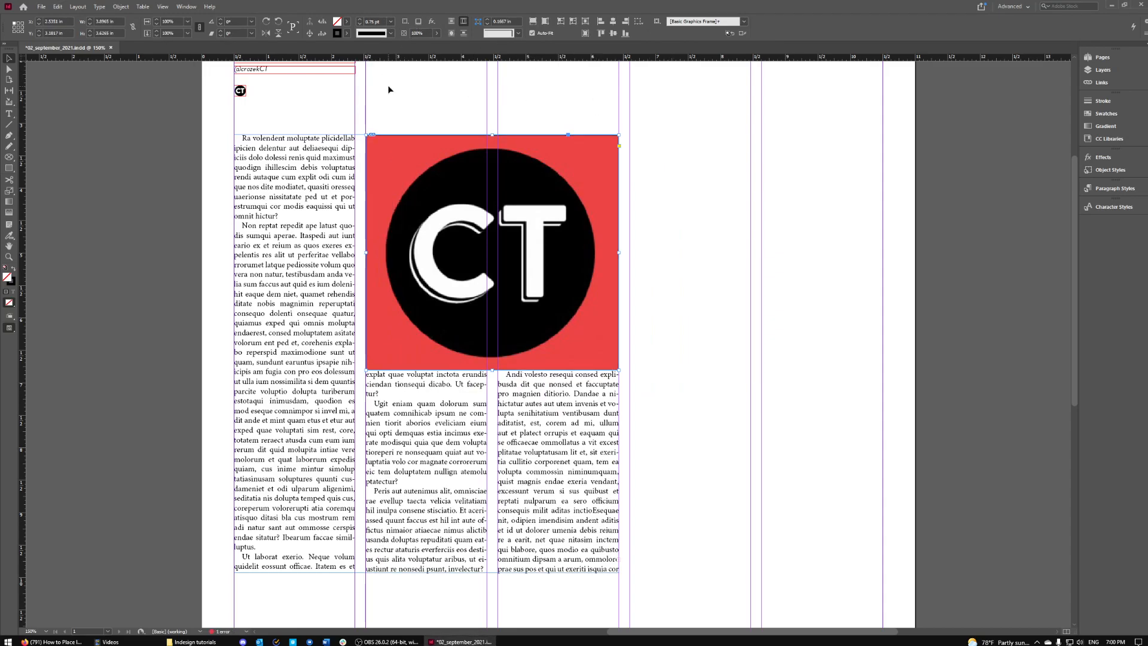
- Preview the page without guides, then move the CT photo back to the right-hand columns
click(418, 97)
key(w)
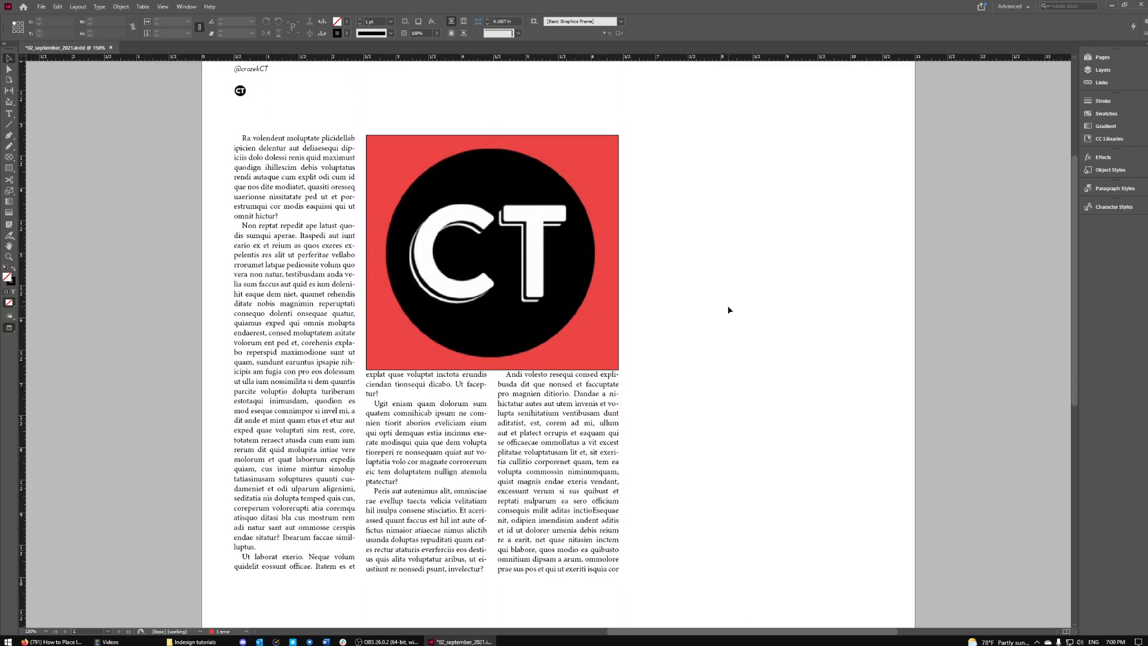
key(w)
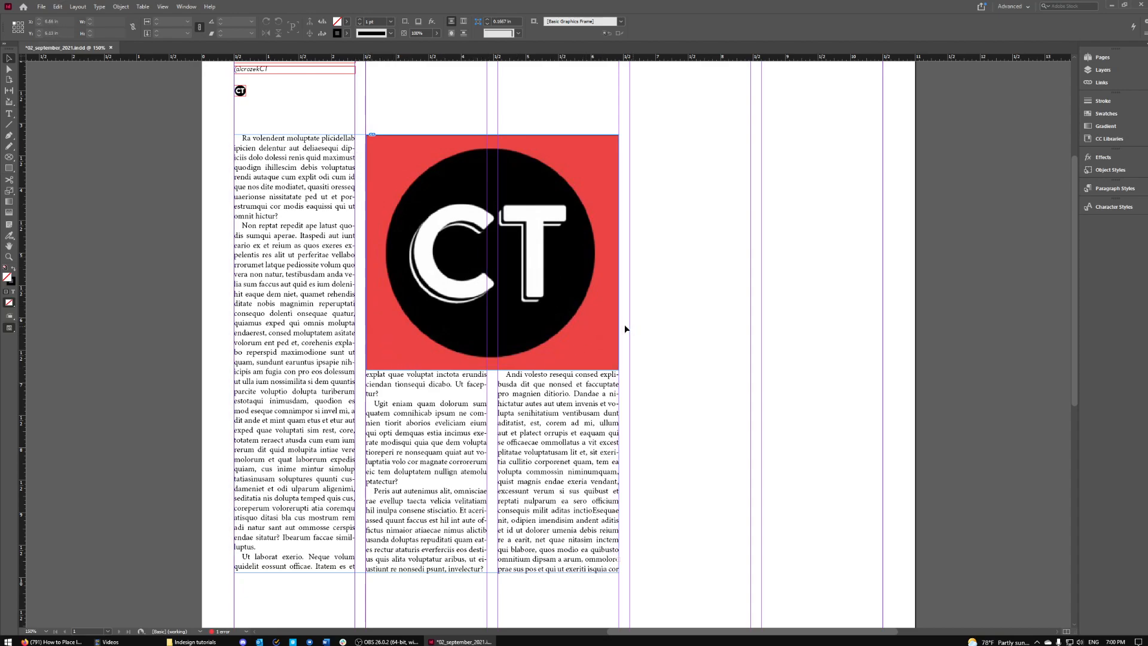
drag(586, 306, 850, 289)
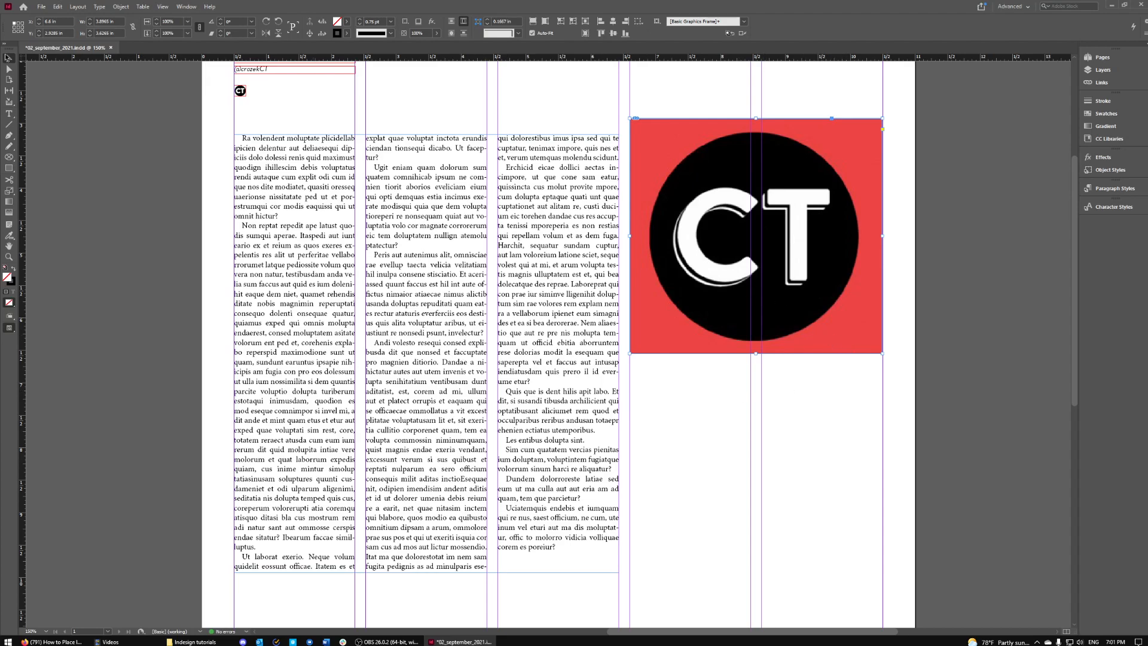
- Draw an empty text frame spanning the width below the CT photo
click(9, 114)
scroll(856, 469, up, 3)
scroll(859, 472, down, 1)
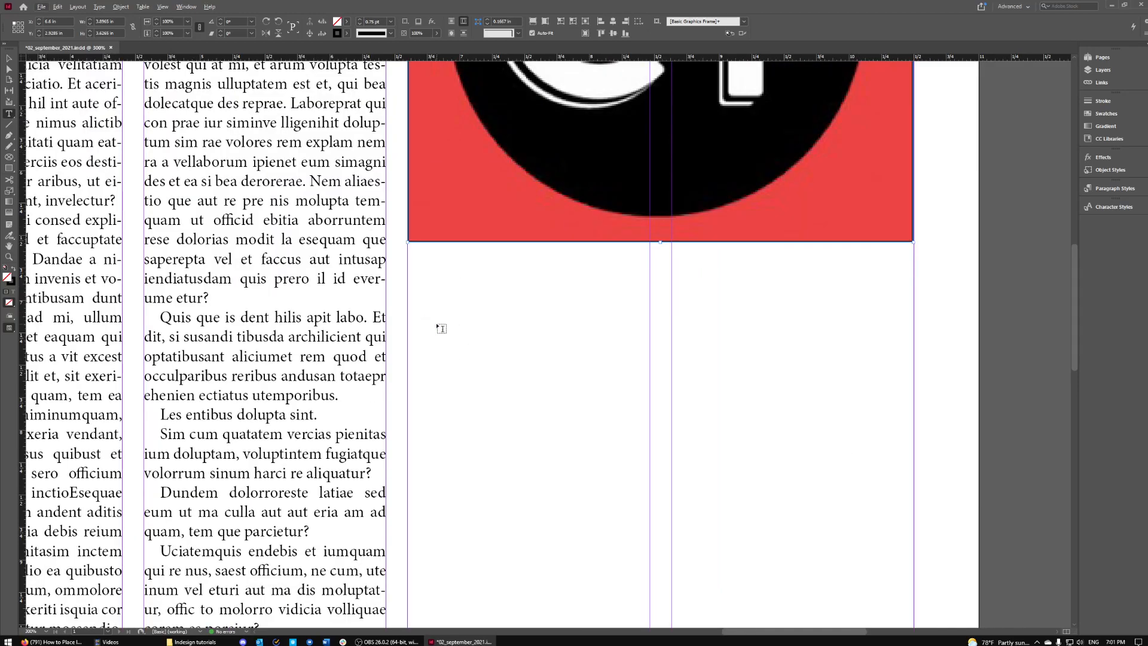
drag(409, 290, 914, 348)
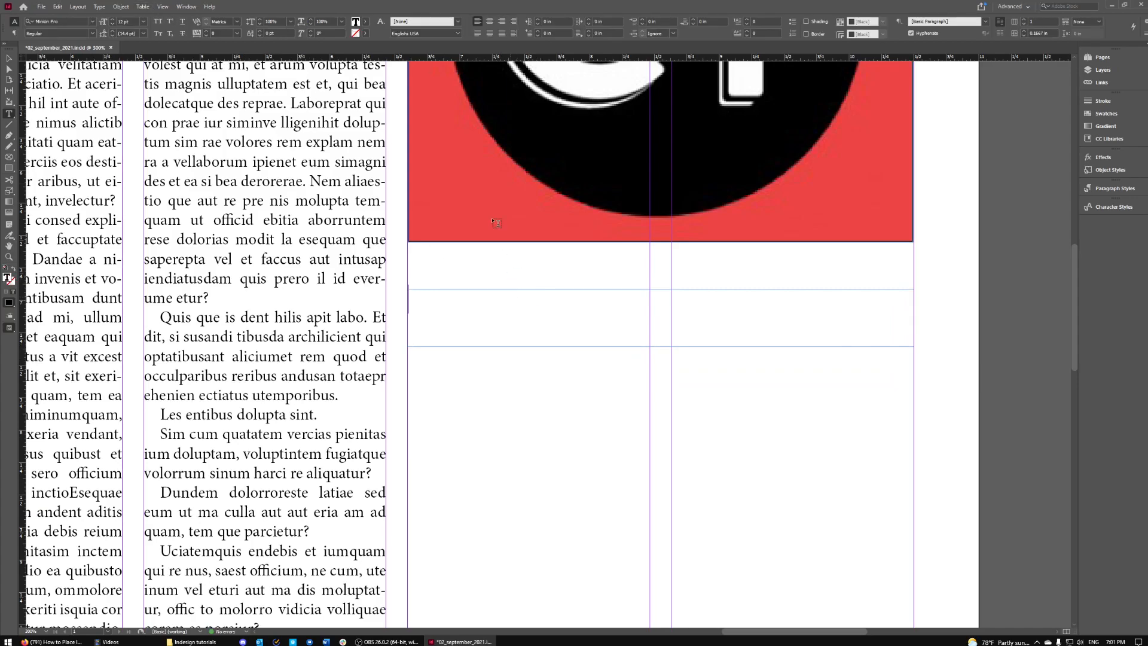
- Set the new frame's font to Helvetica at 8 pt
click(93, 22)
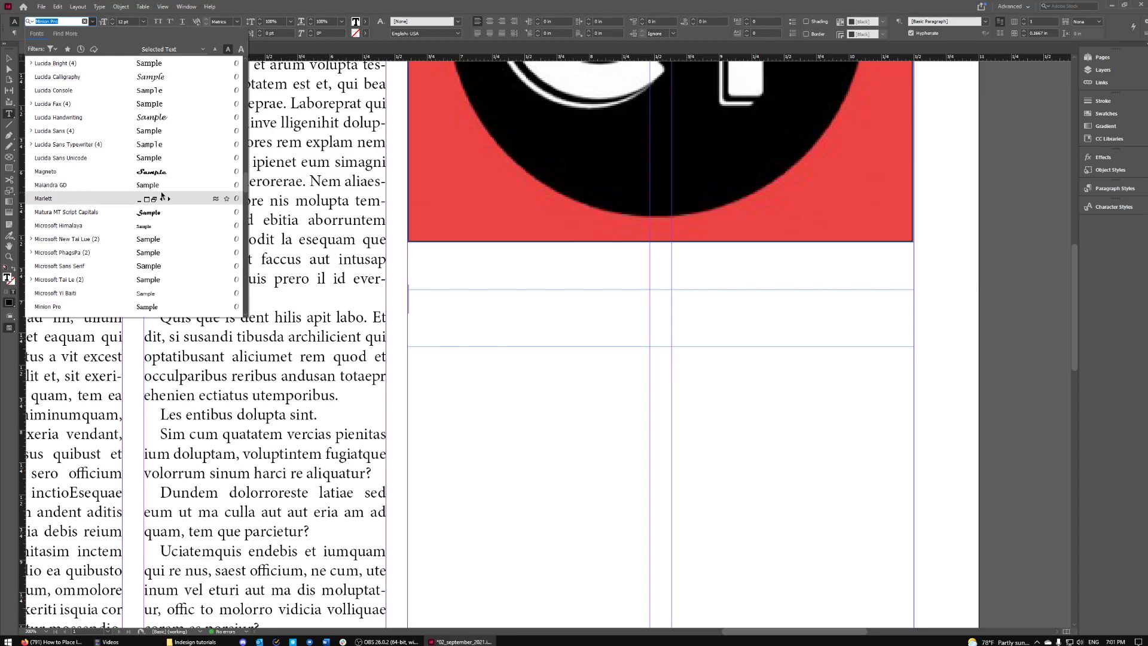
scroll(175, 210, down, 1)
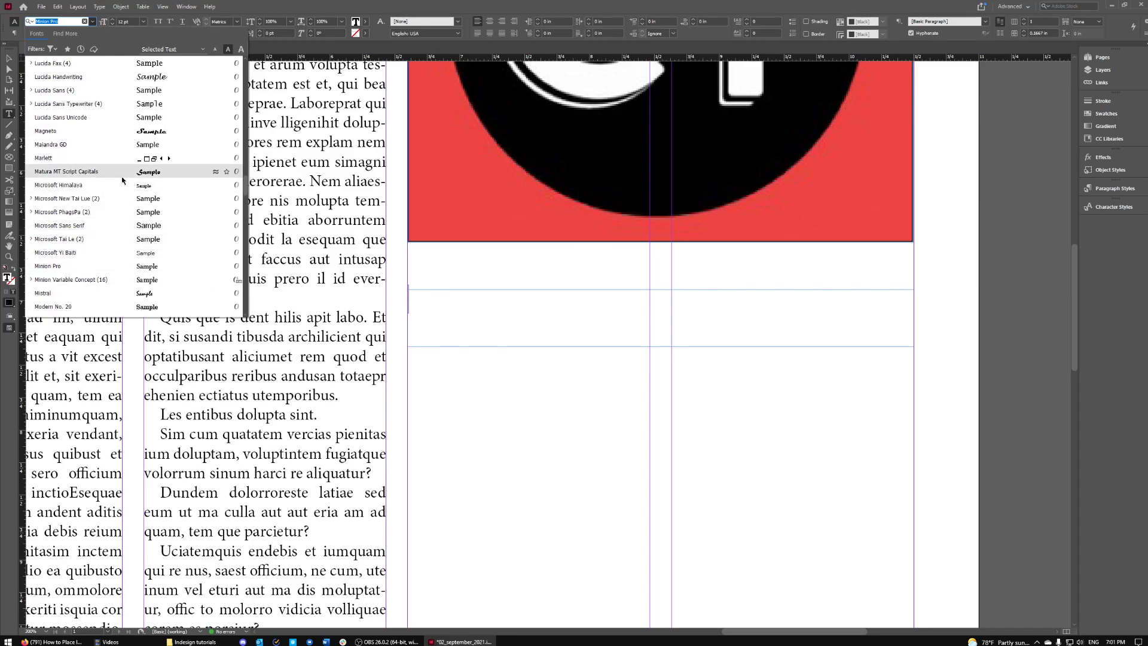
text(hel)
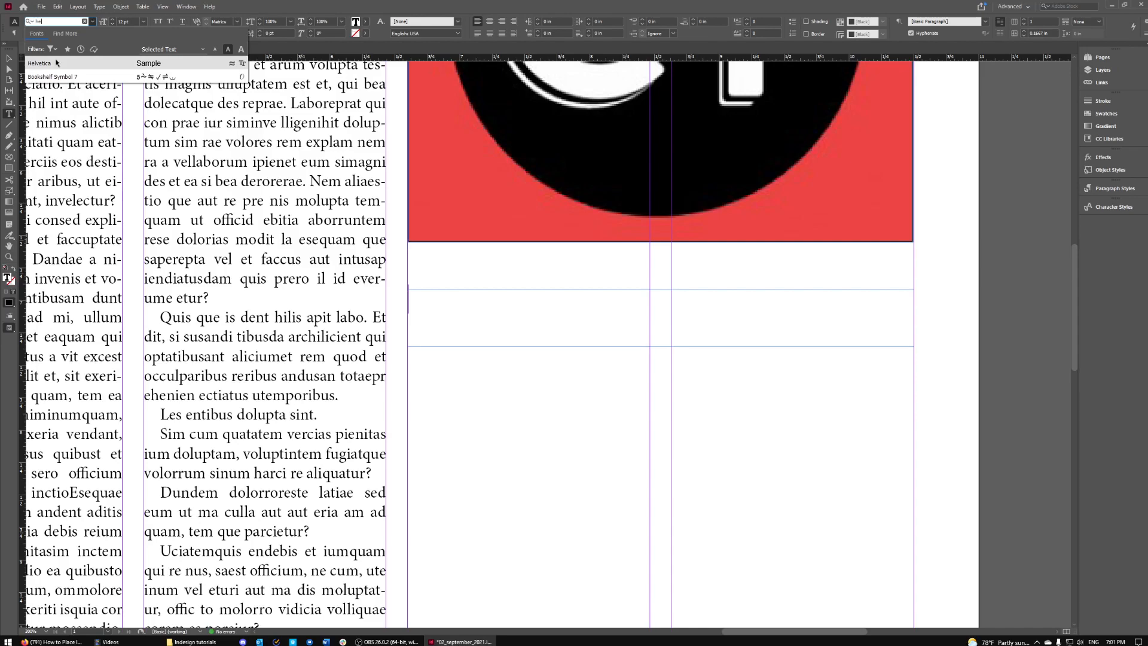
click(57, 63)
click(112, 25)
click(113, 24)
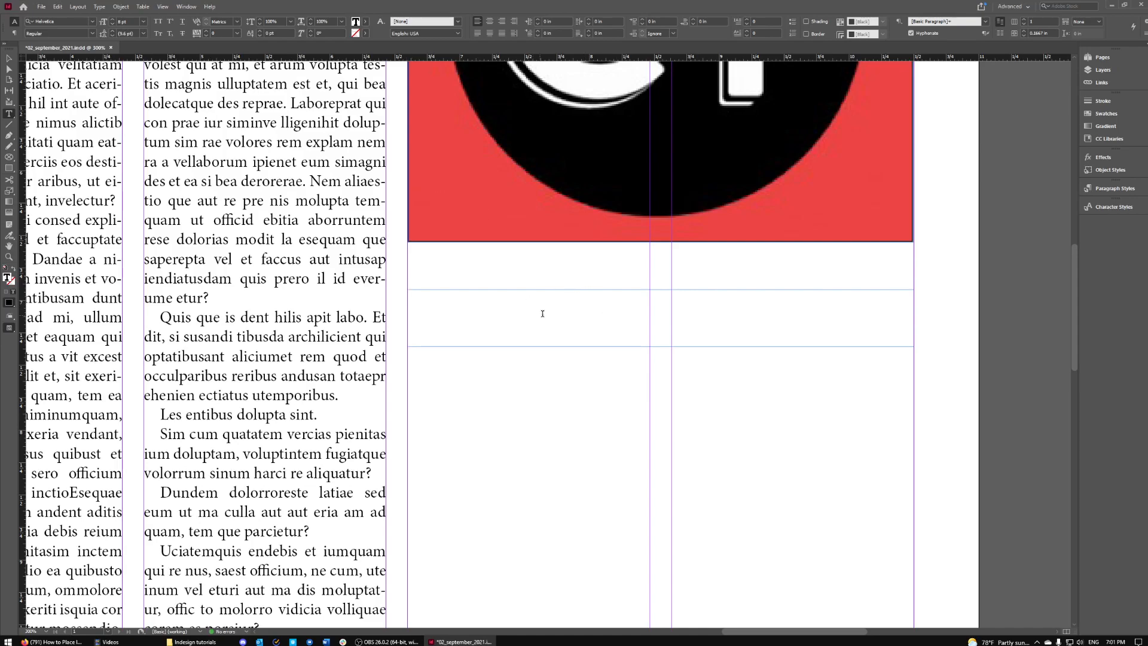
- Fill the caption frame with placeholder text and delete its trailing words
right_click(483, 308)
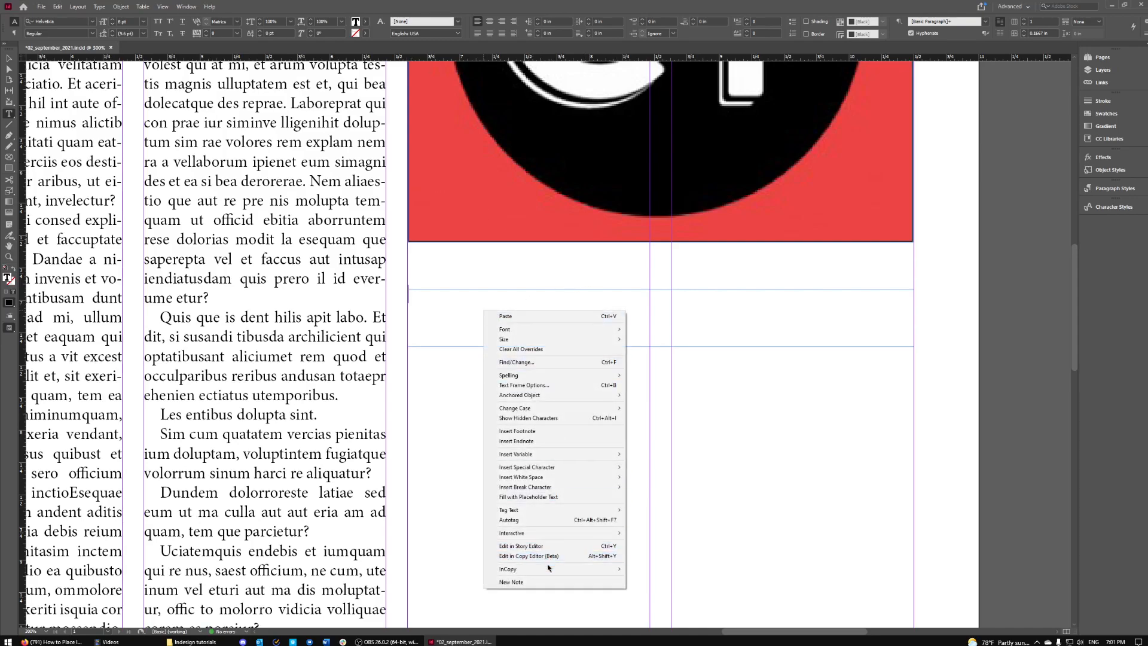
click(538, 497)
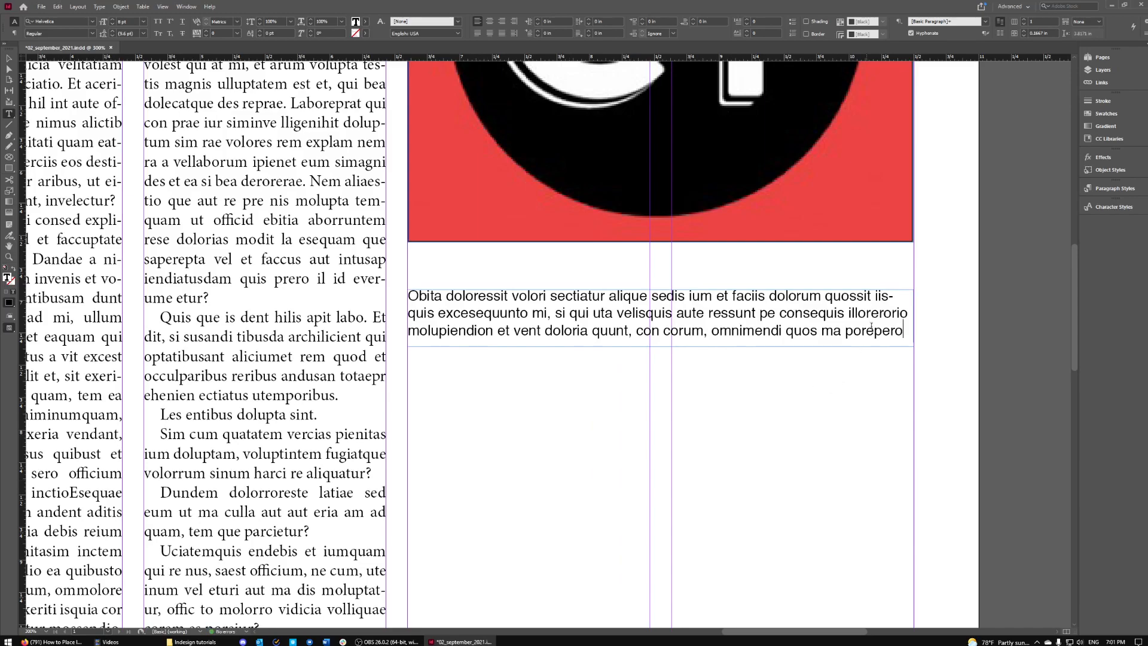
click(904, 333)
drag(905, 332, 702, 313)
key(BackSpace)
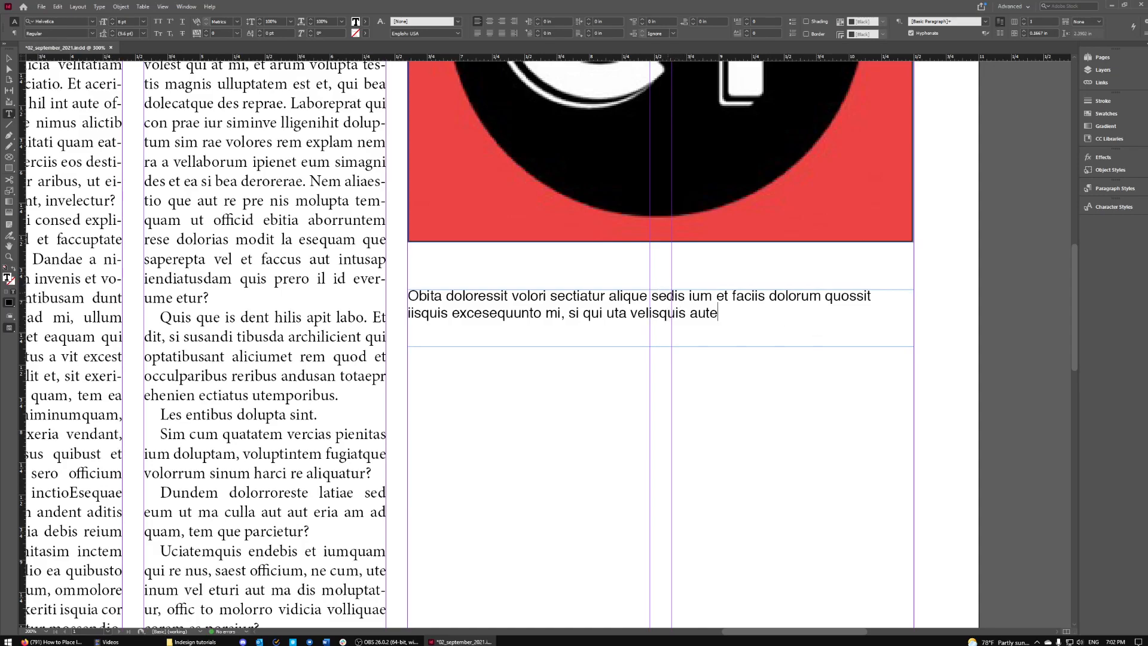
- Trim the placeholder caption down to two lines ending in 's.'
drag(567, 320, 723, 323)
key(BackSpace)
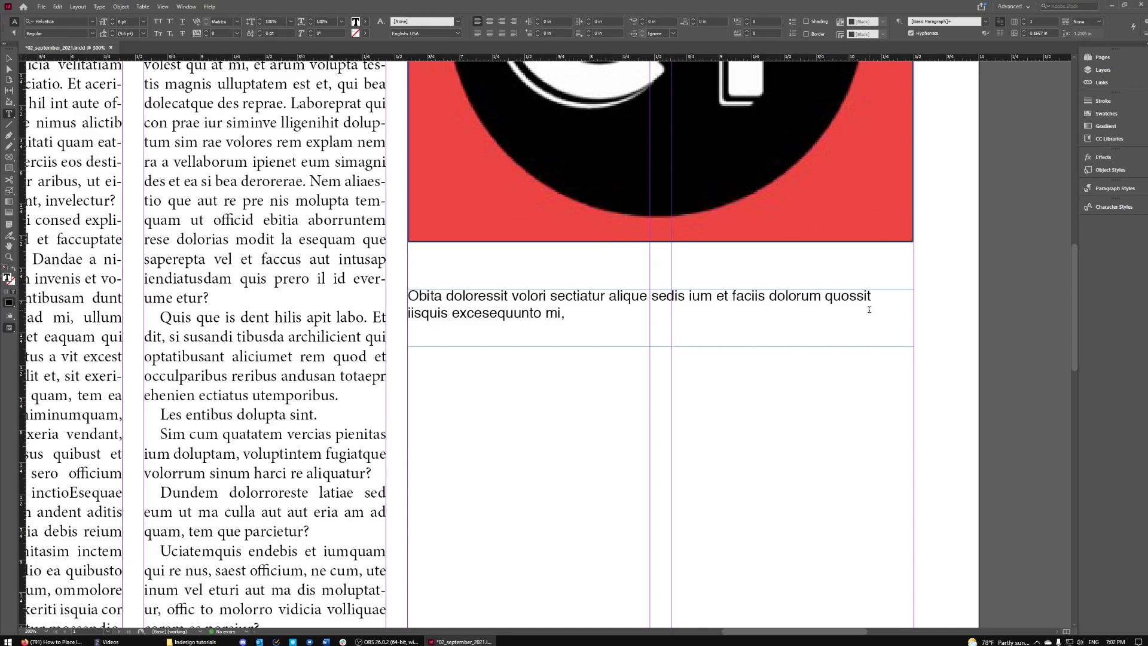
key(ctrl+z)
click(731, 315)
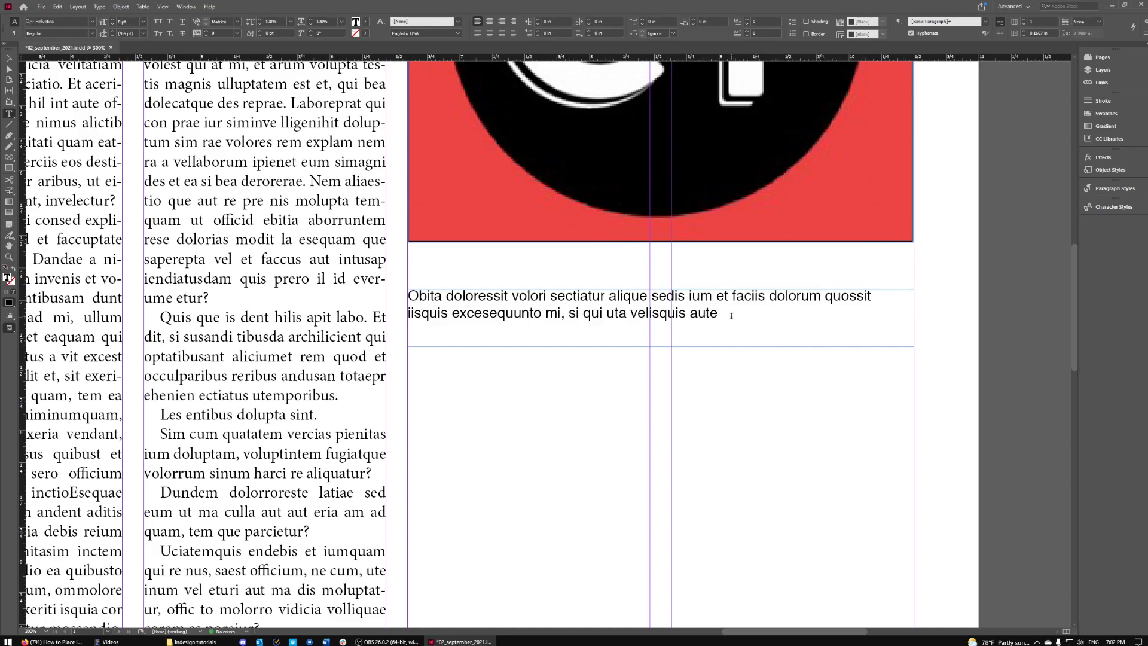
key(ctrl+z)
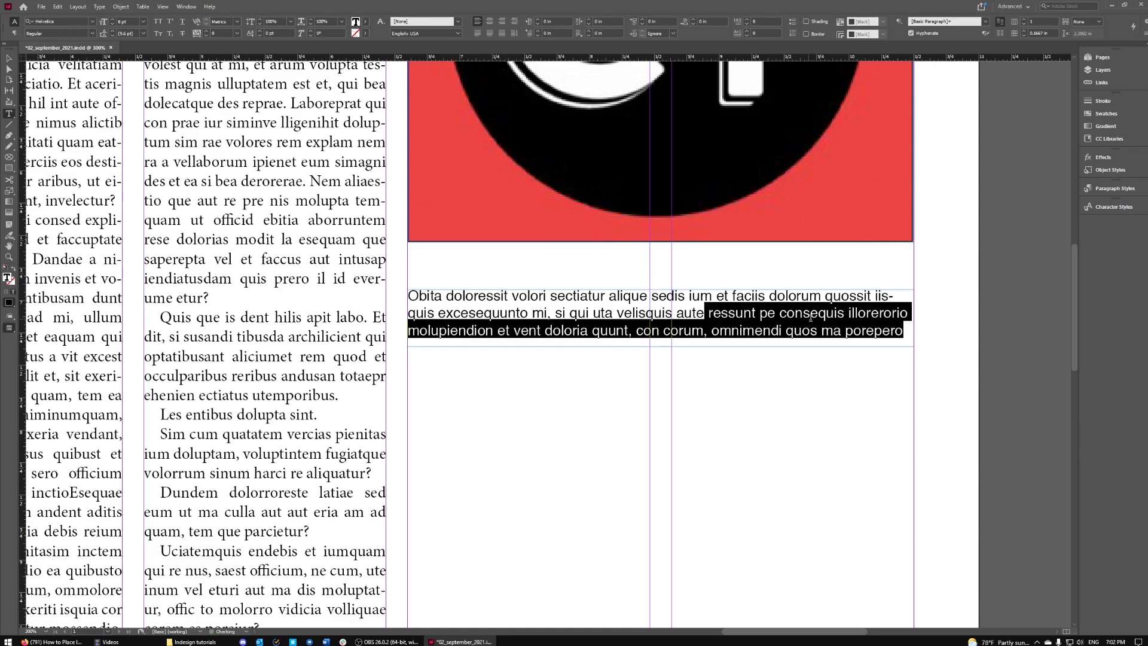
drag(908, 333, 669, 313)
key(BackSpace)
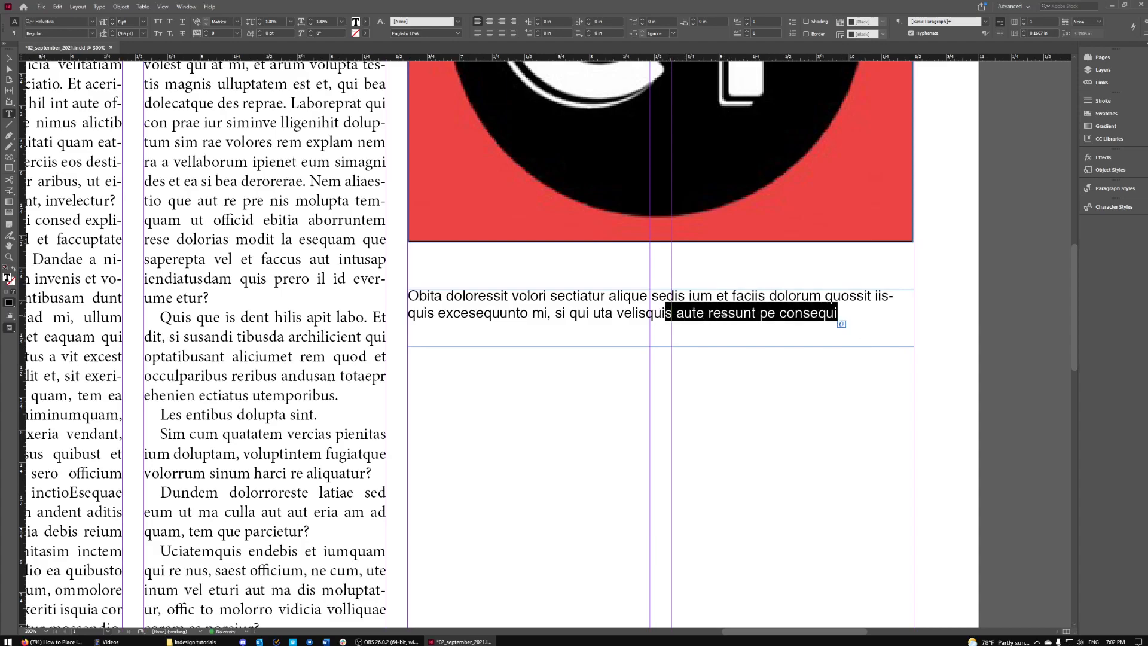
key(BackSpace)
key(ctrl+z)
key(ctrl+z)
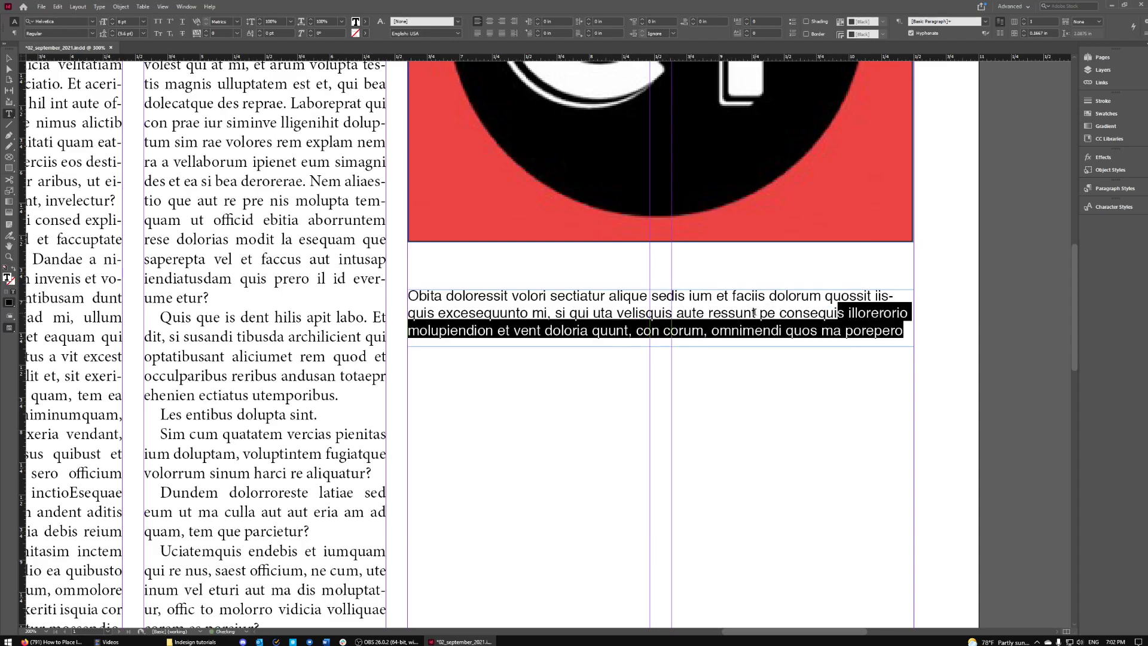
key(BackSpace)
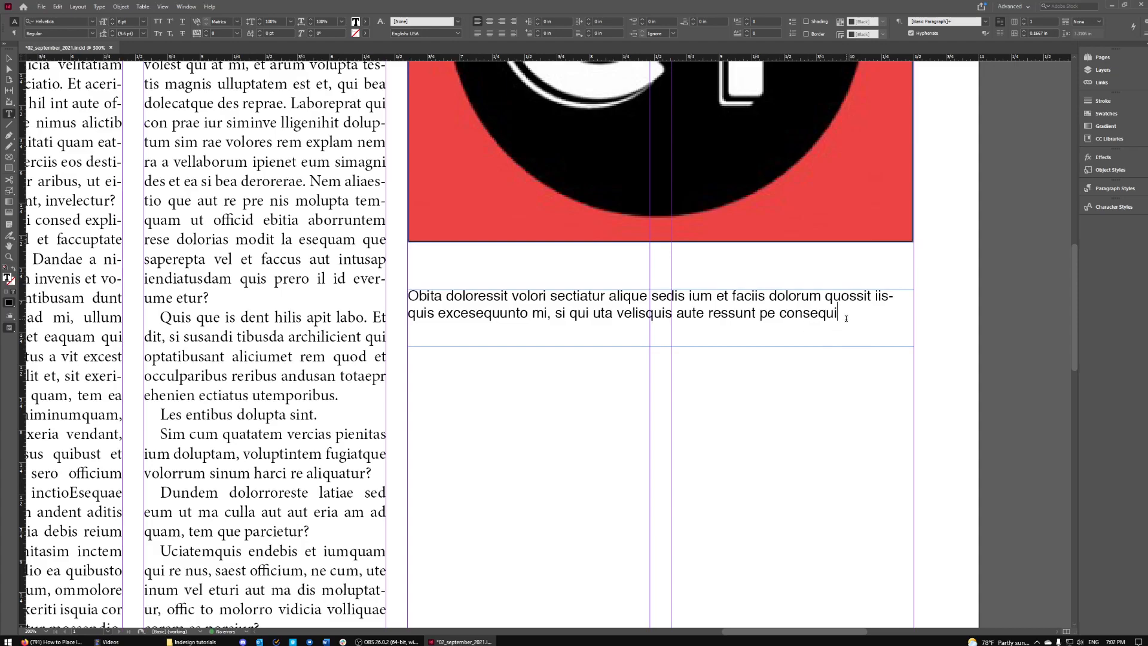
text(s.)
- Shrink the caption frame's height to fit its two lines
key(Escape)
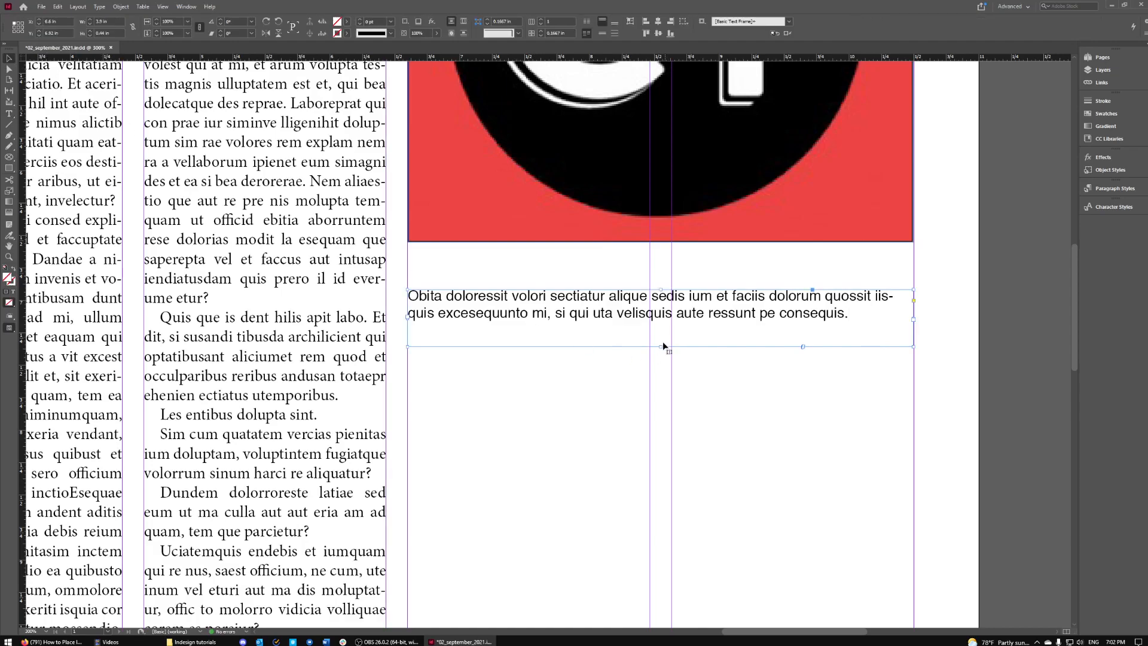
drag(661, 346, 632, 255)
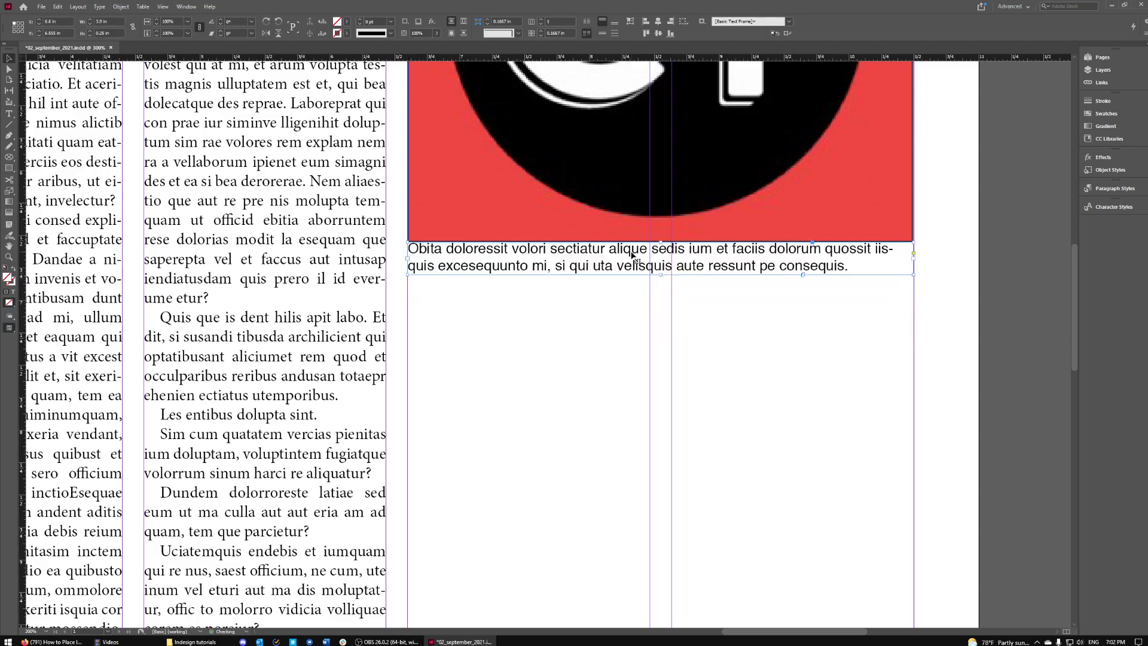
click(730, 411)
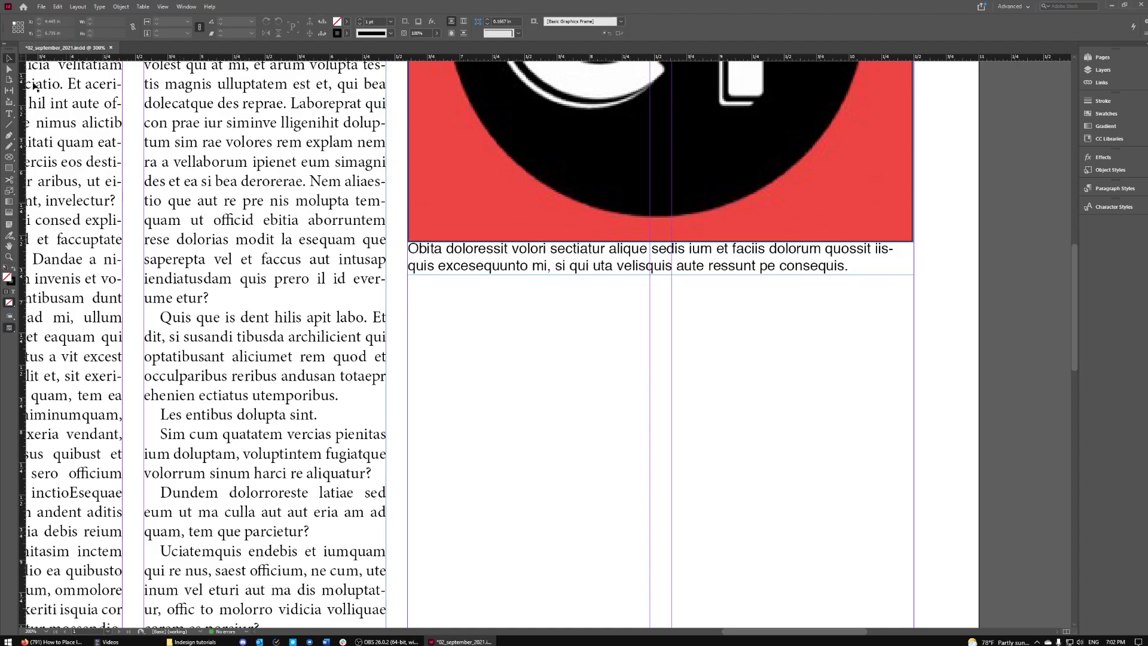
- Draw a new text frame below the caption set to Helvetica 6 pt
click(9, 113)
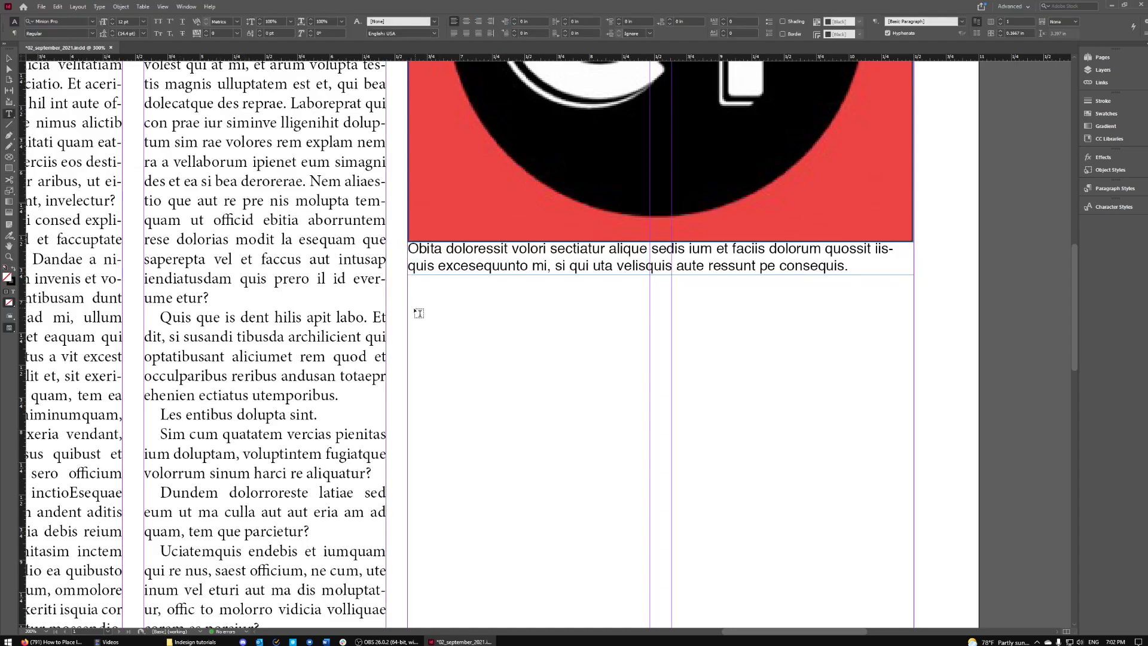
drag(408, 309, 901, 383)
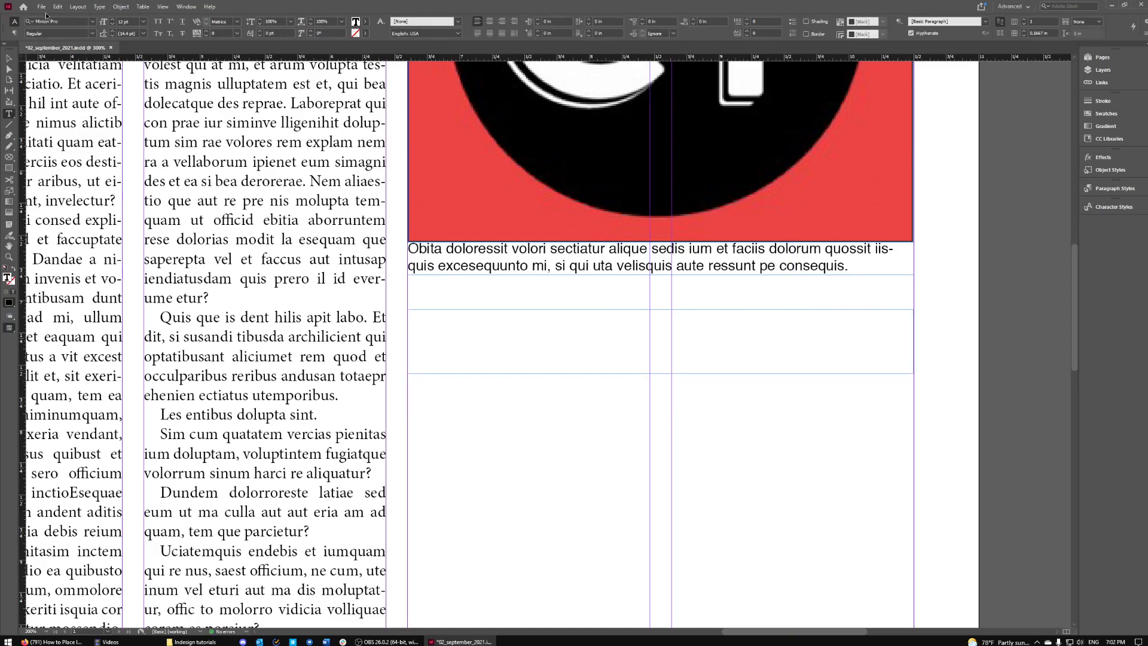
click(92, 21)
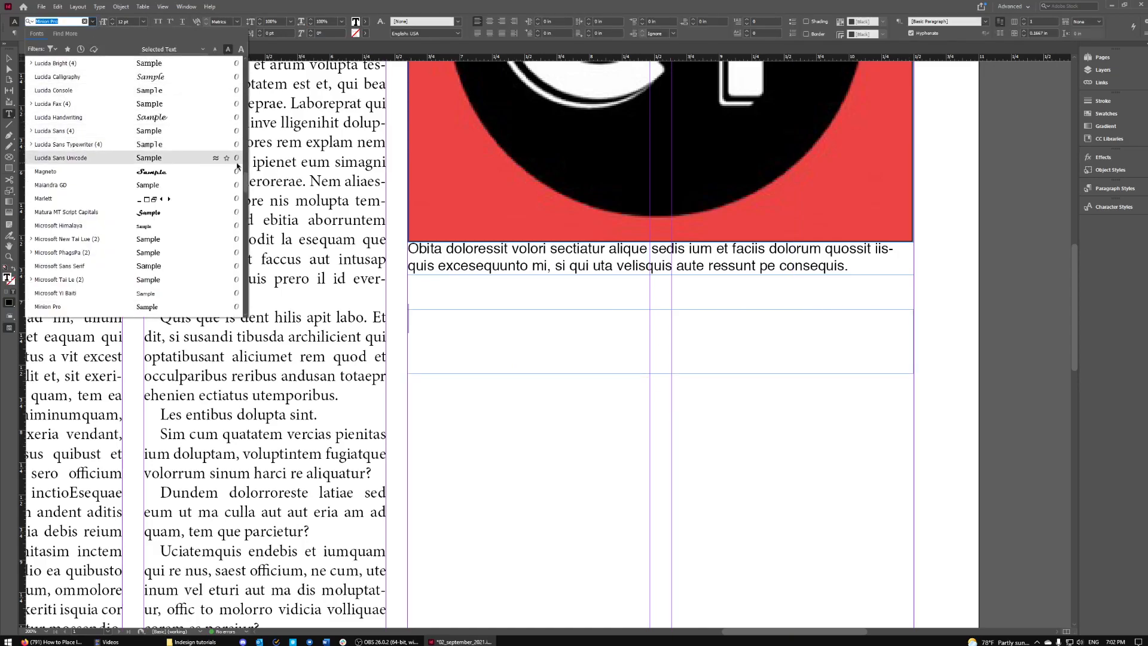
text(hel)
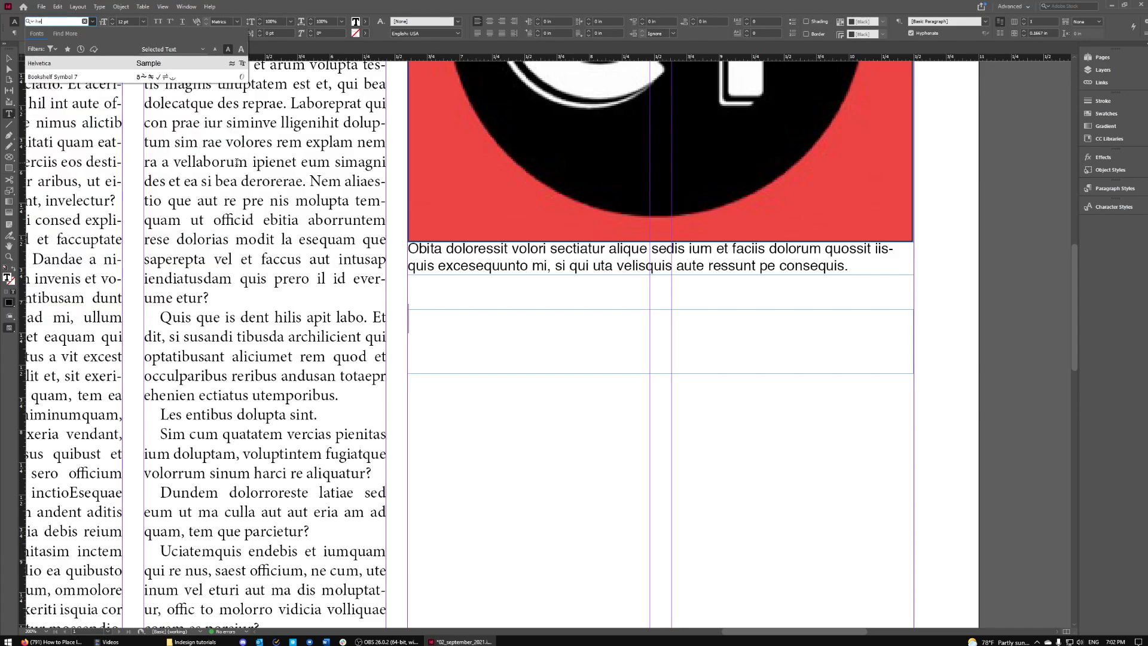
key(Return)
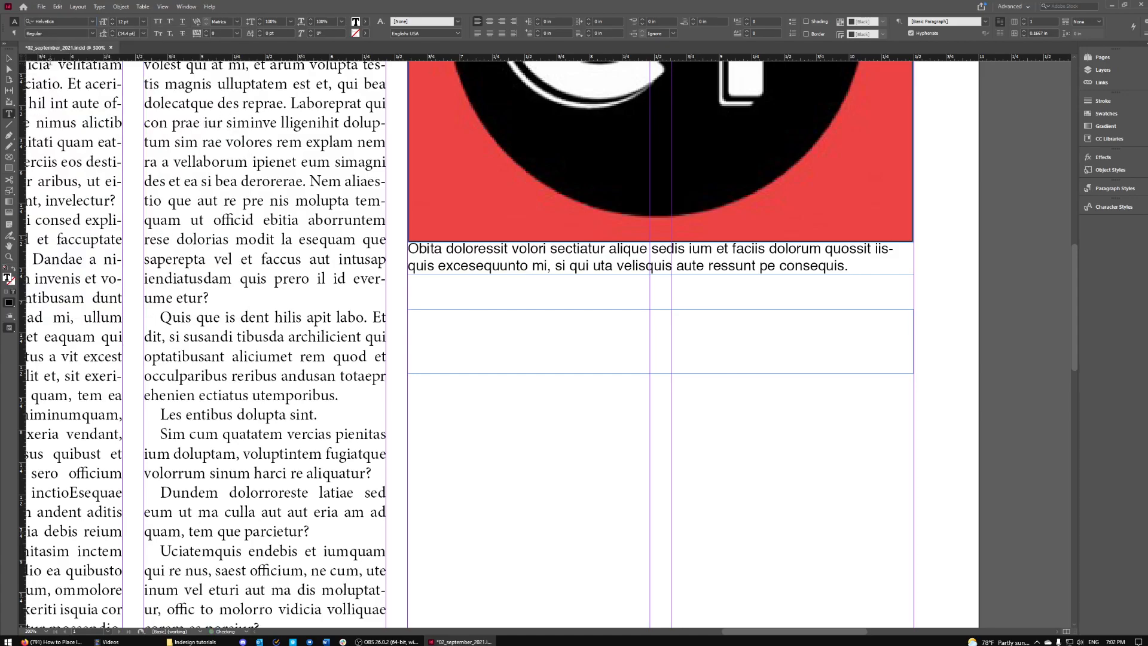
click(143, 22)
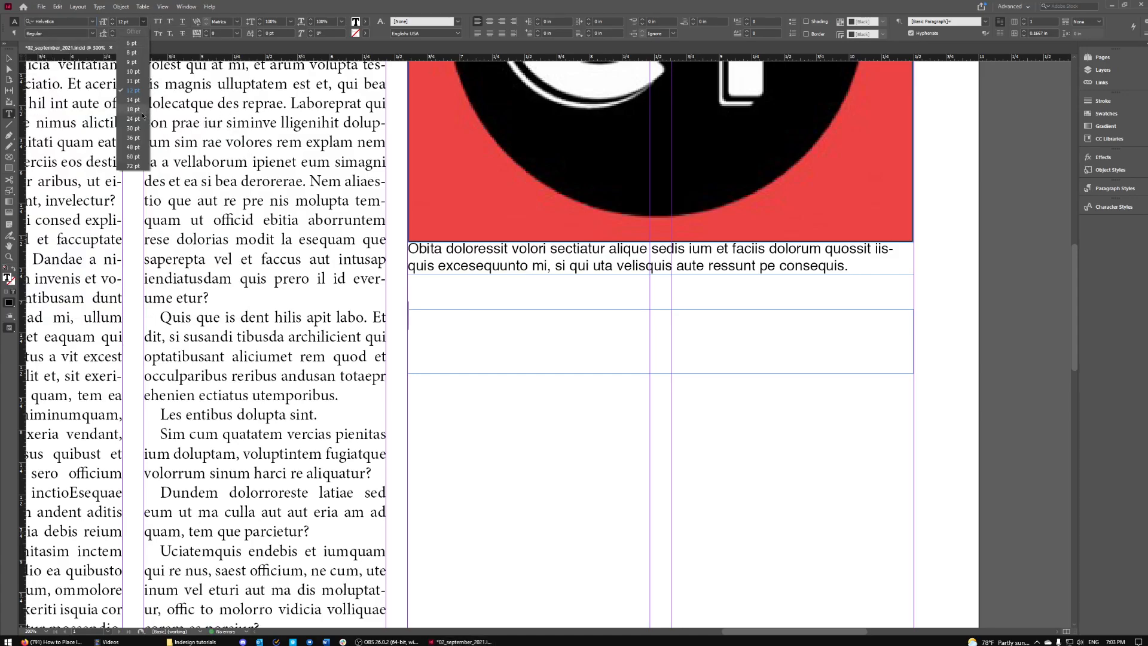
click(133, 43)
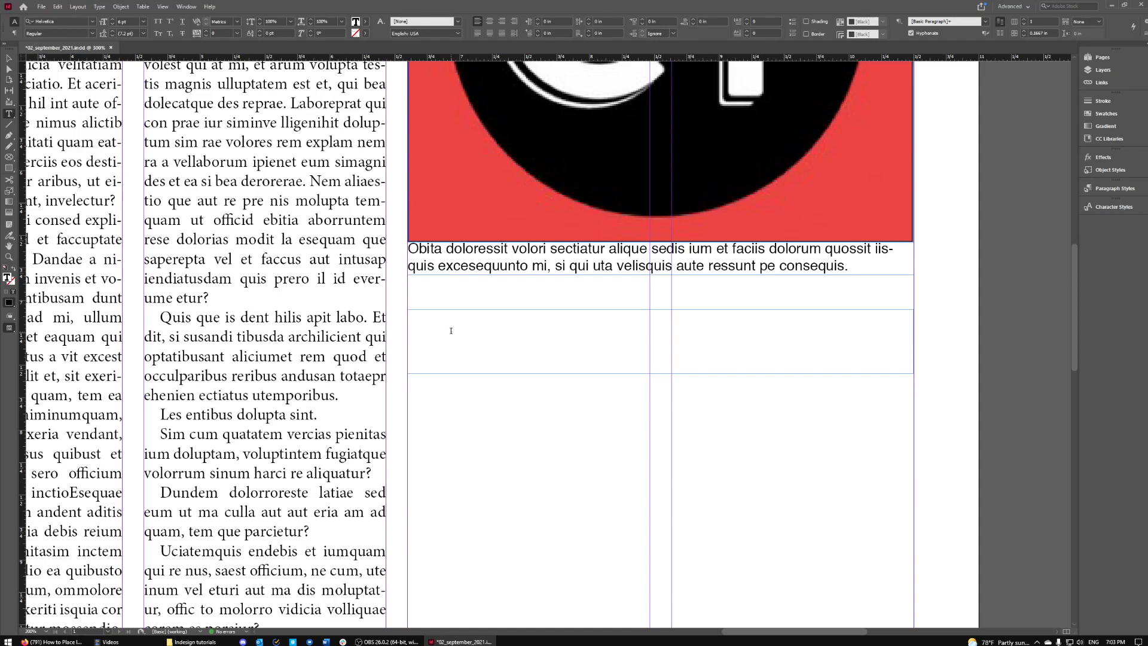
- Type the photographer's name, skew it like italics, and shrink the frame to one line
key(ctrl+a)
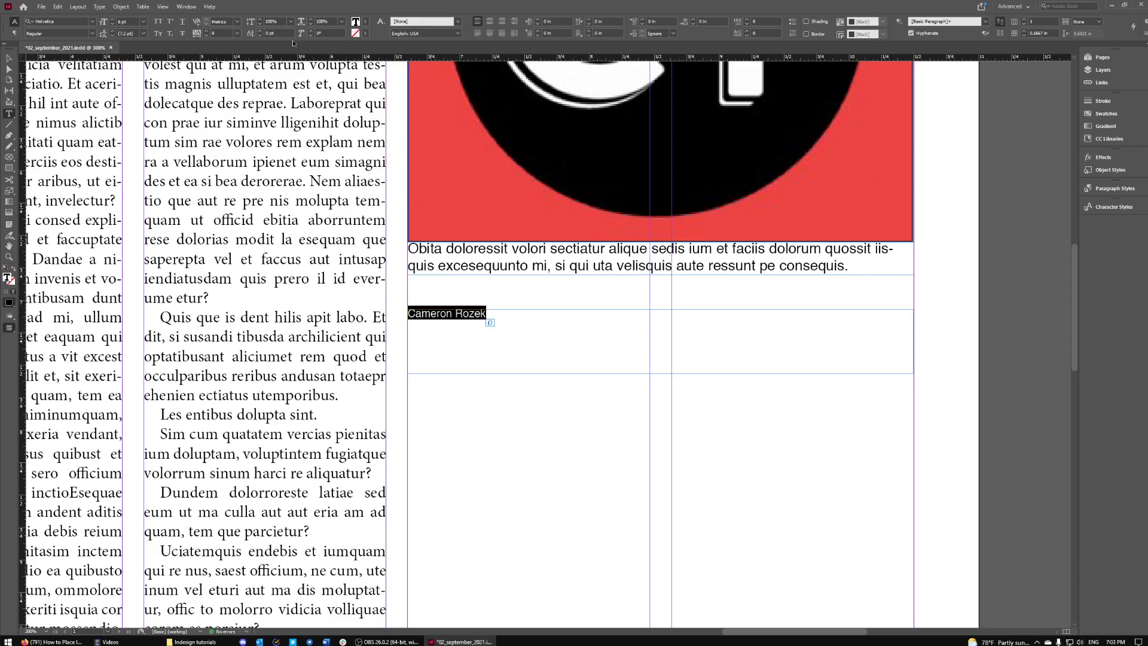
click(311, 31)
click(312, 32)
click(312, 32)
click(312, 32)
click(312, 31)
click(312, 32)
click(312, 32)
click(311, 32)
key(Escape)
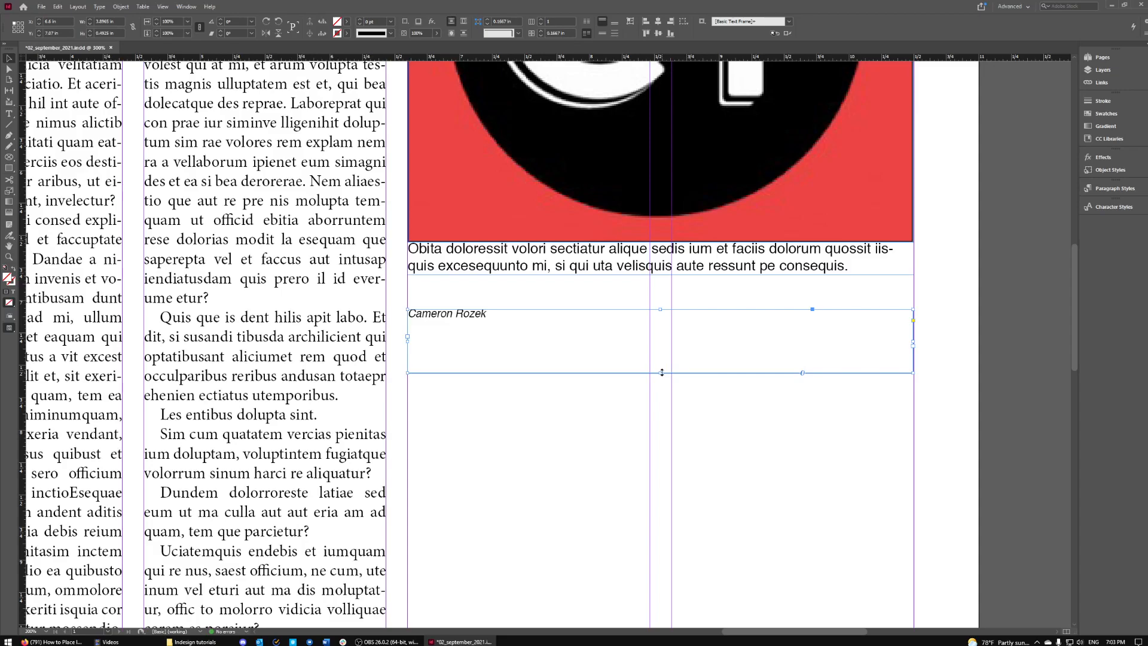
drag(660, 373, 661, 321)
- Try adding a 'Photo by:' prefix to the credit, then remove it again
double_click(494, 316)
drag(492, 316, 405, 316)
key(Left)
key(super)
key(super)
text(Photo by:)
key(BackSpace)
key(BackSpace)
key(BackSpace)
key(BackSpace)
key(BackSpace)
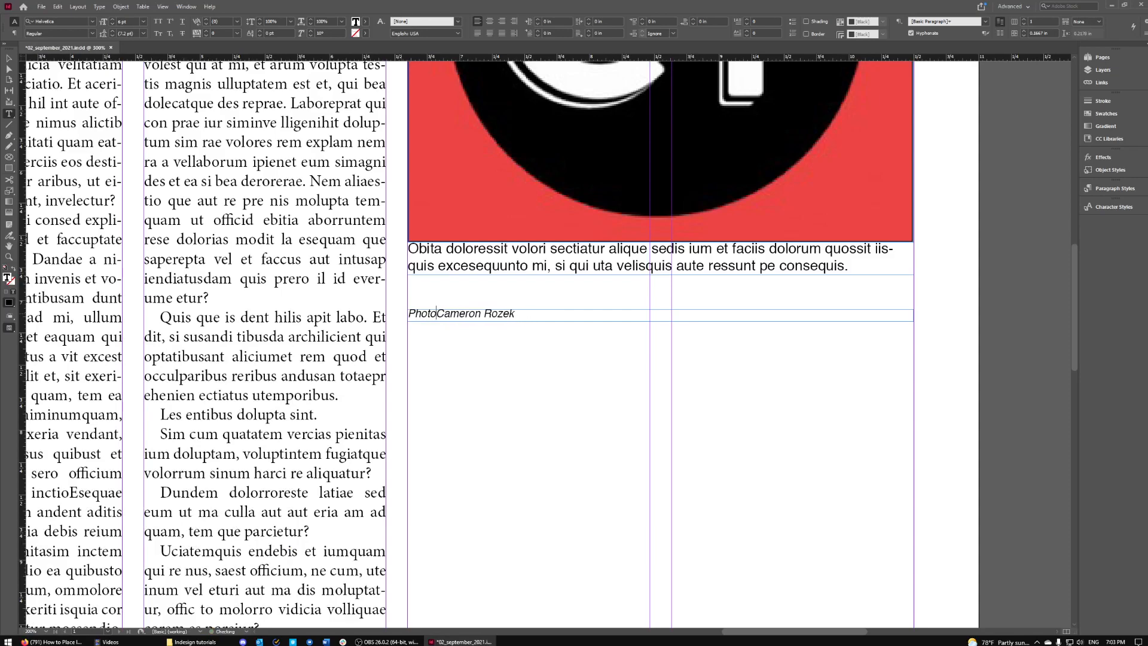
key(BackSpace)
key(BackSpace)
key(BackSpace)
key(BackSpace)
key(BackSpace)
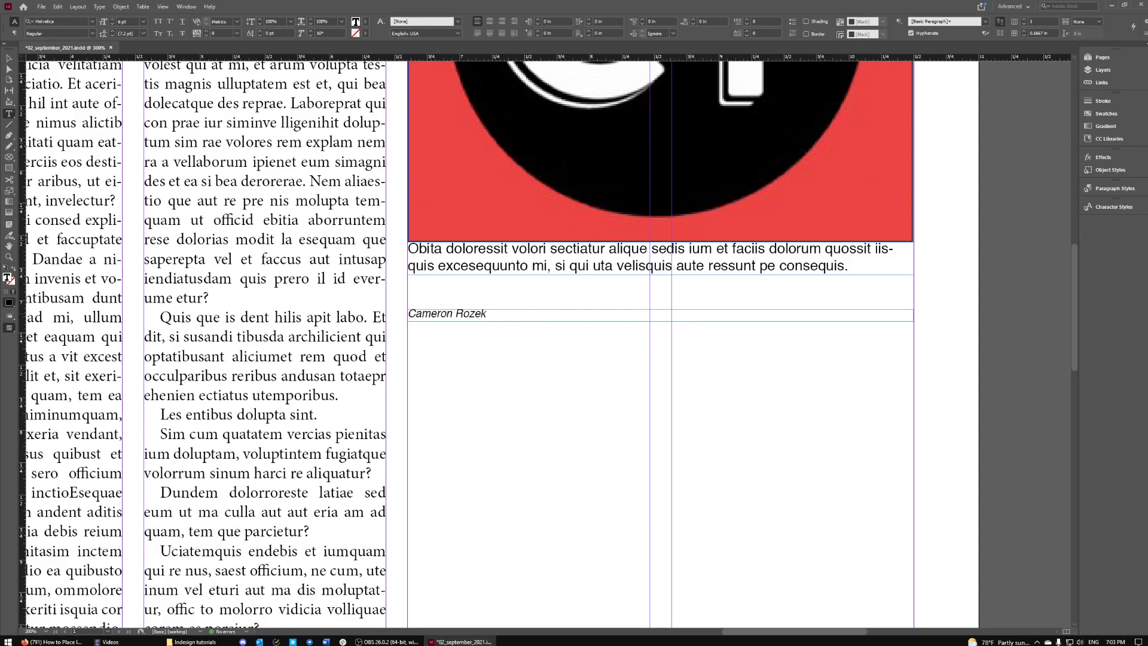
drag(487, 314, 412, 313)
click(506, 314)
click(583, 381)
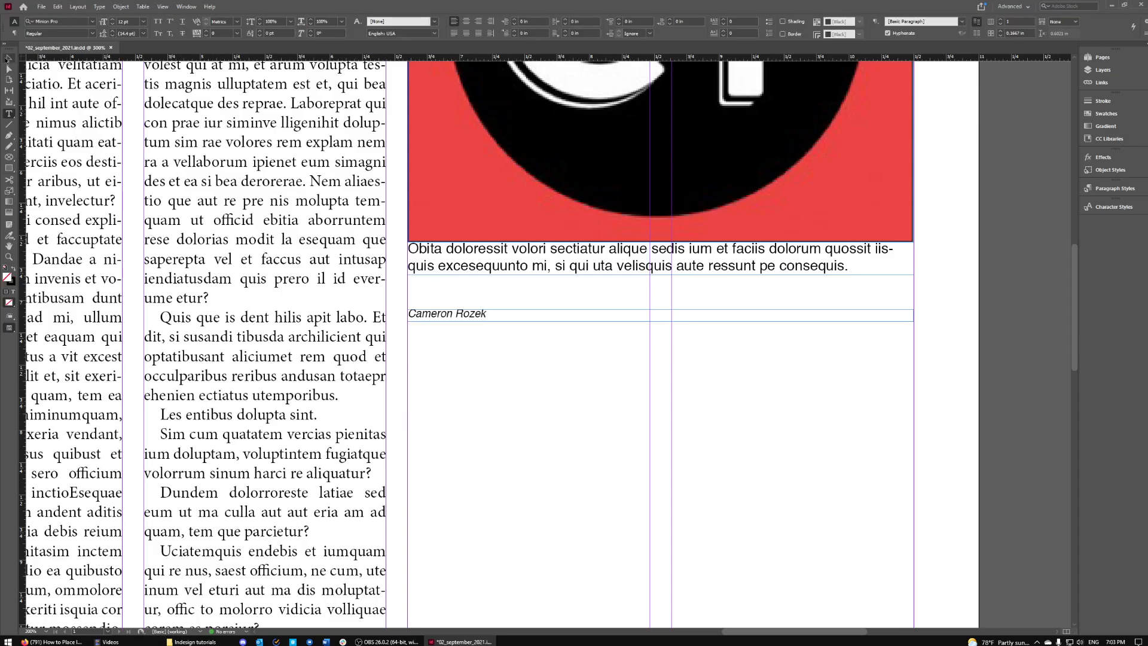
- Right-align the photo credit and move the caption below it
click(7, 58)
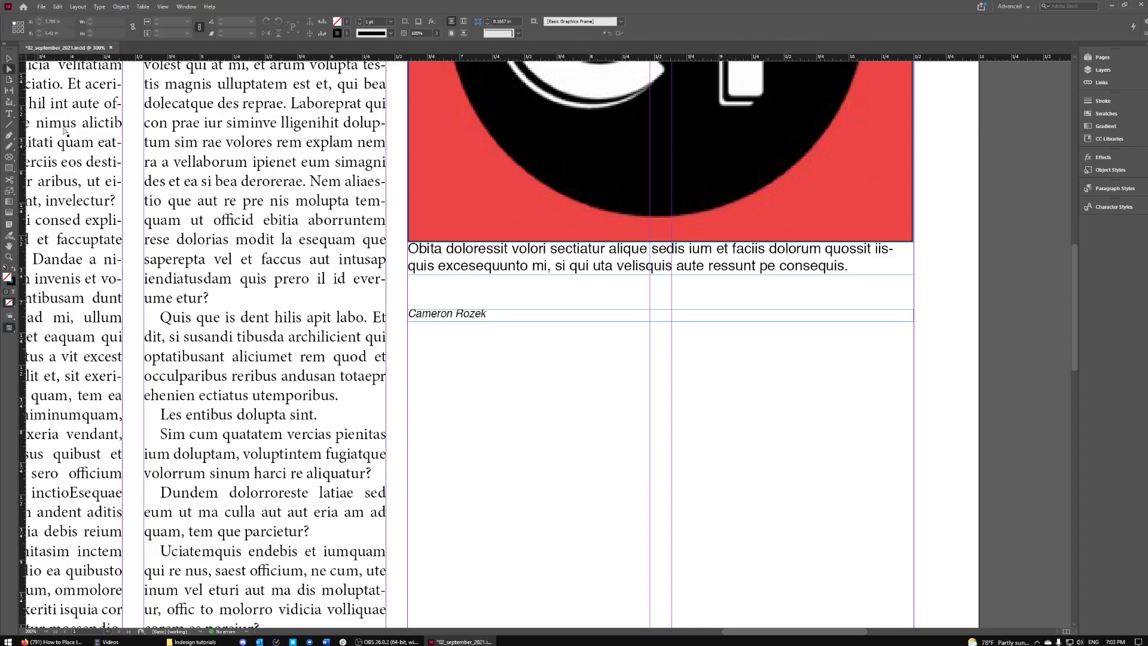
click(585, 315)
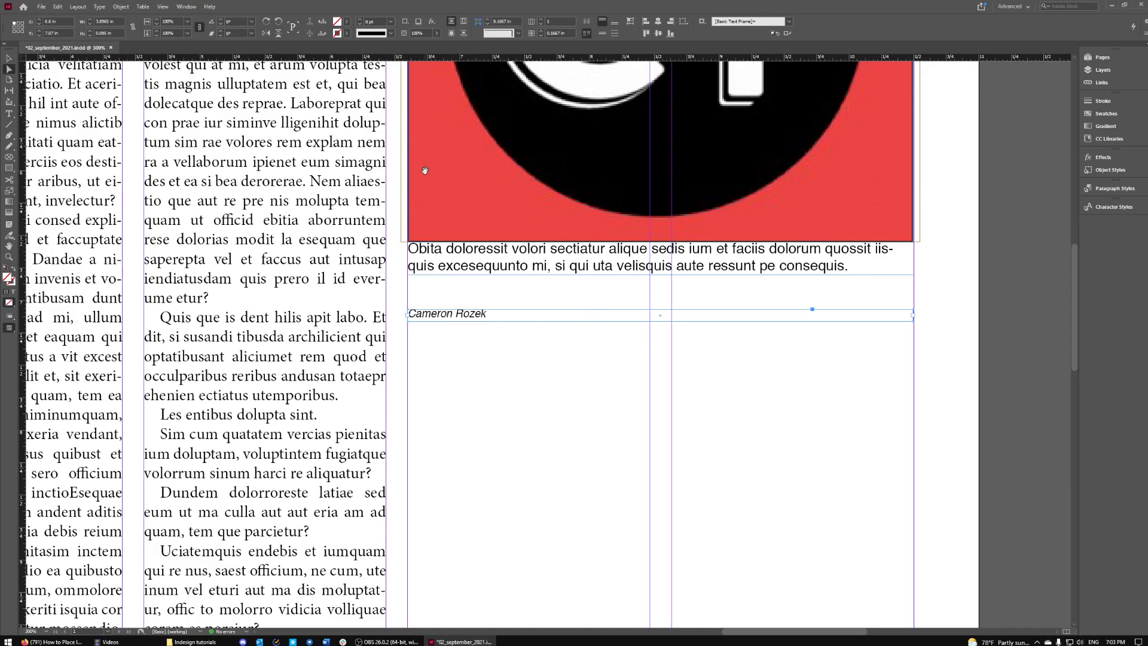
key(t)
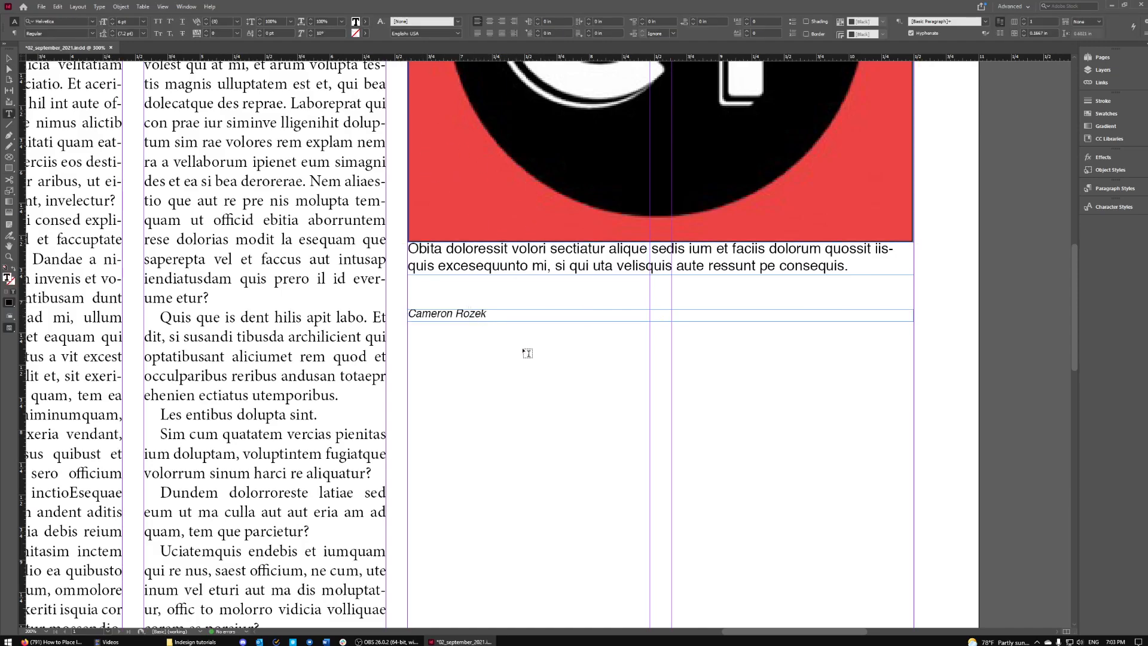
key(super+a)
click(587, 354)
drag(488, 314, 408, 314)
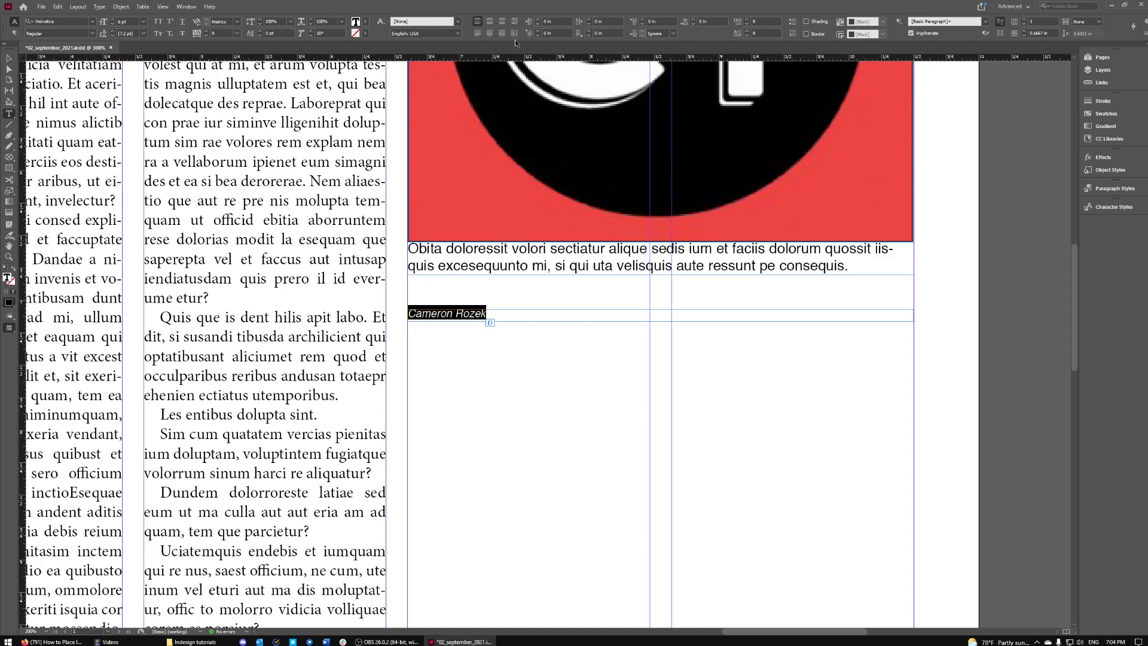
click(503, 21)
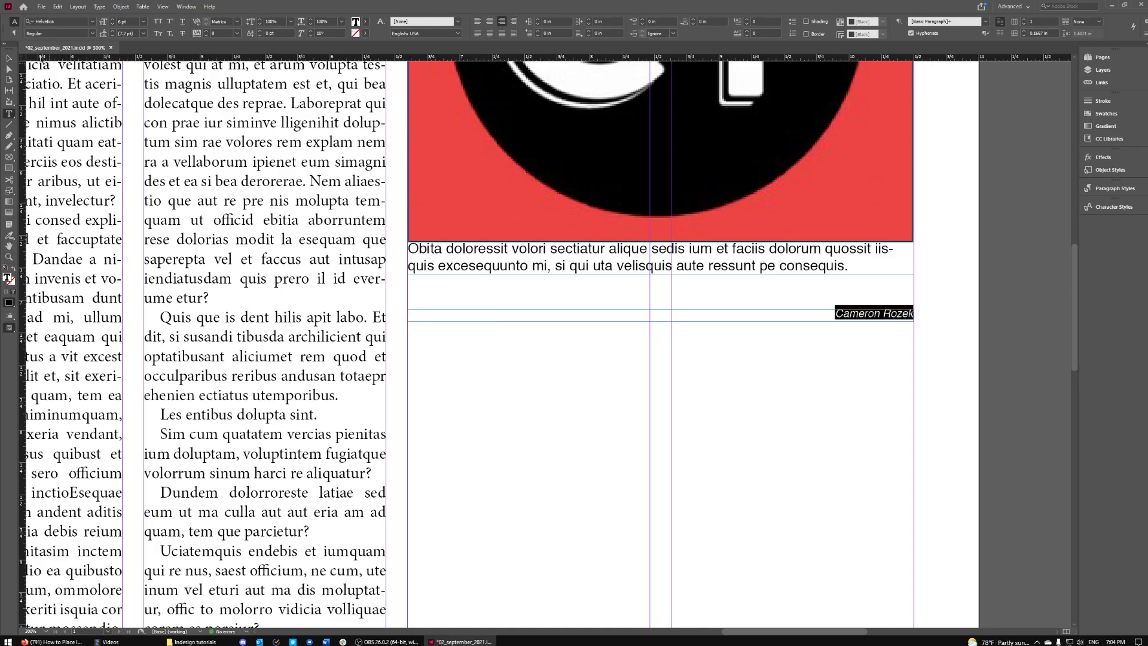
key(Escape)
drag(712, 275, 671, 256)
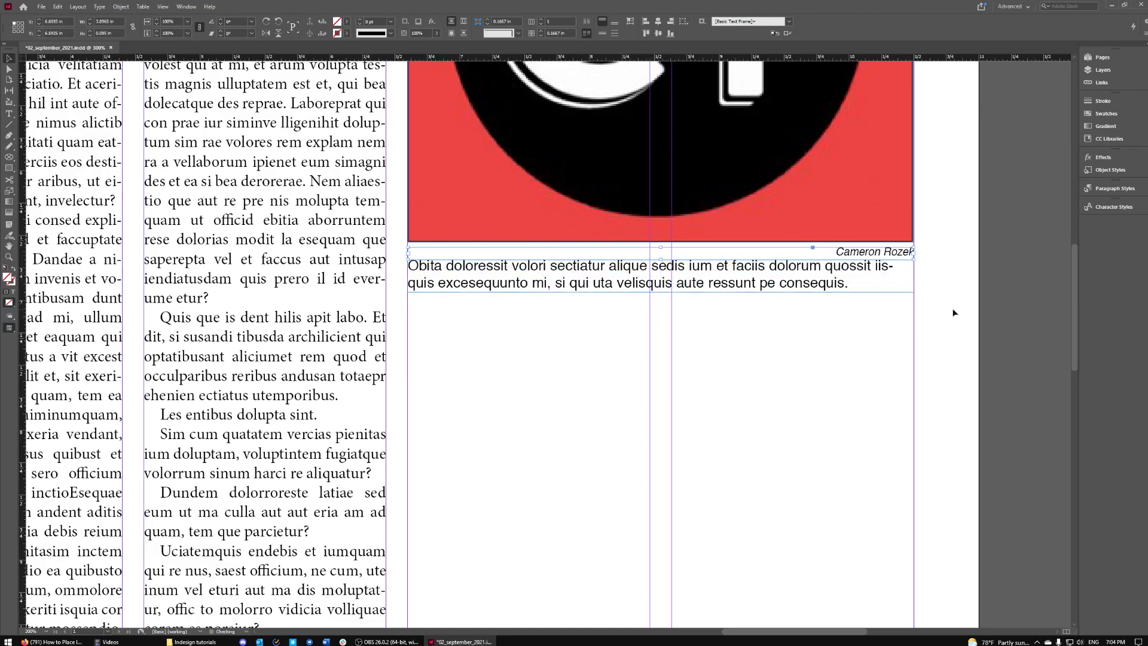
- Switch to Preview mode with W and scroll to check the photo, credit and caption
click(903, 351)
scroll(964, 285, up, 2)
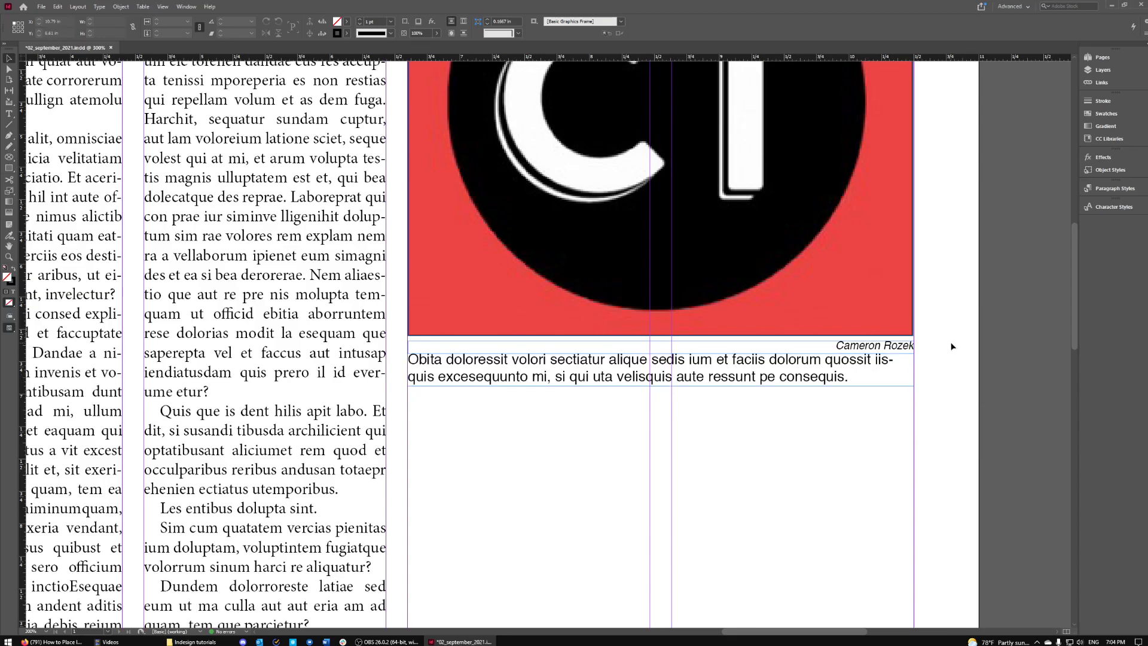
scroll(936, 340, down, 2)
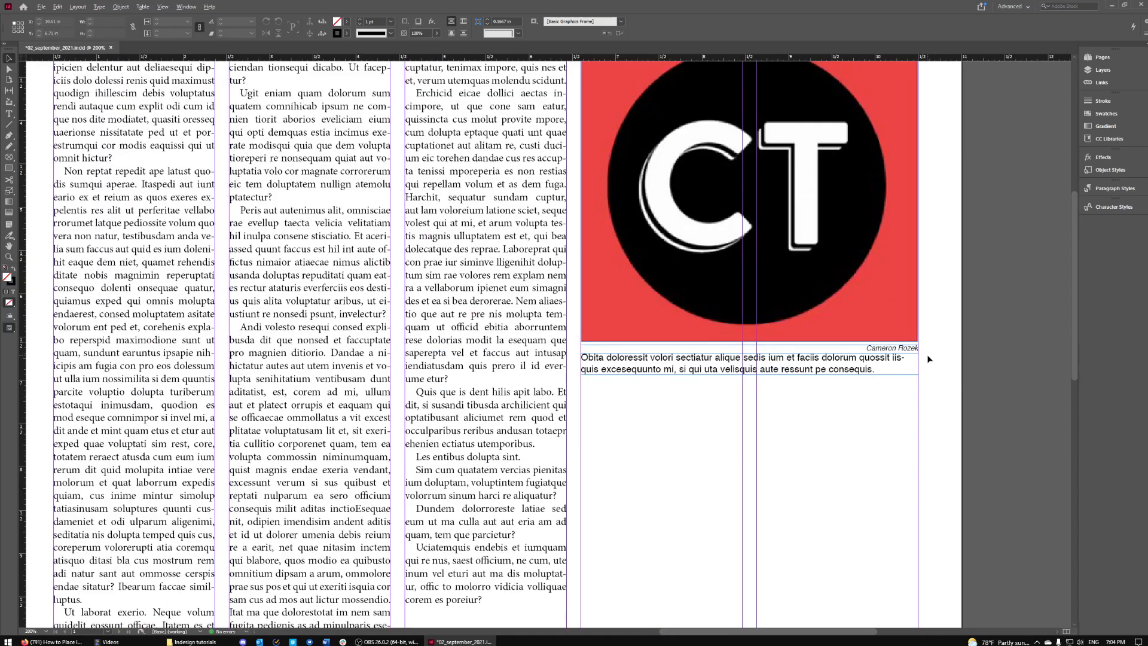
key(w)
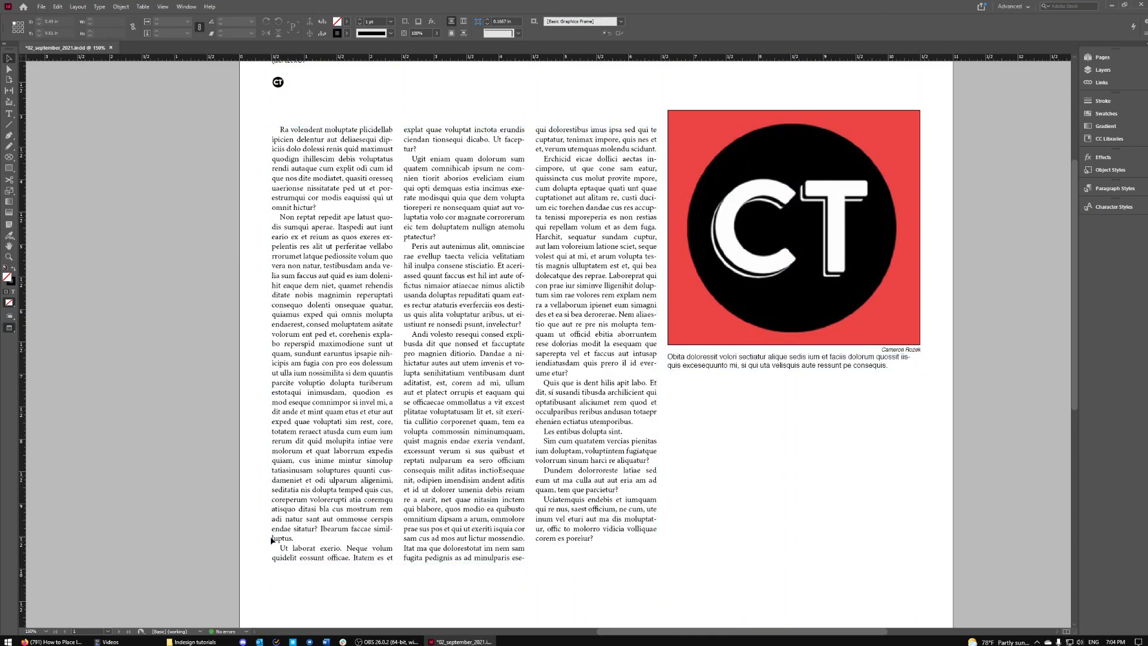
scroll(421, 543, down, 2)
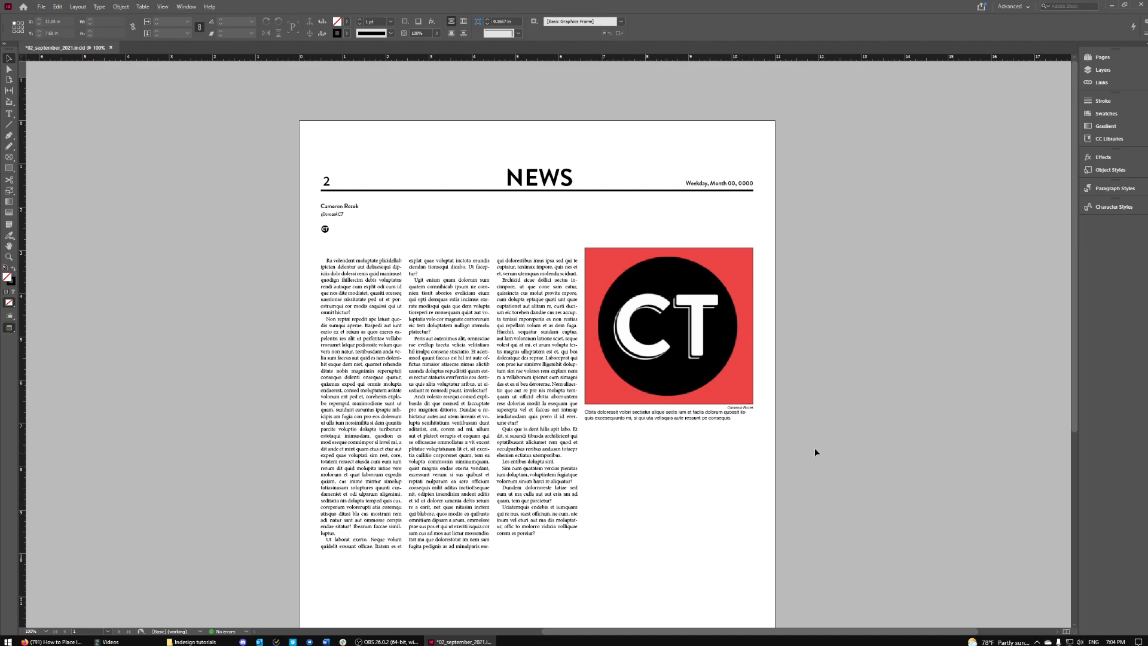
scroll(766, 436, up, 4)
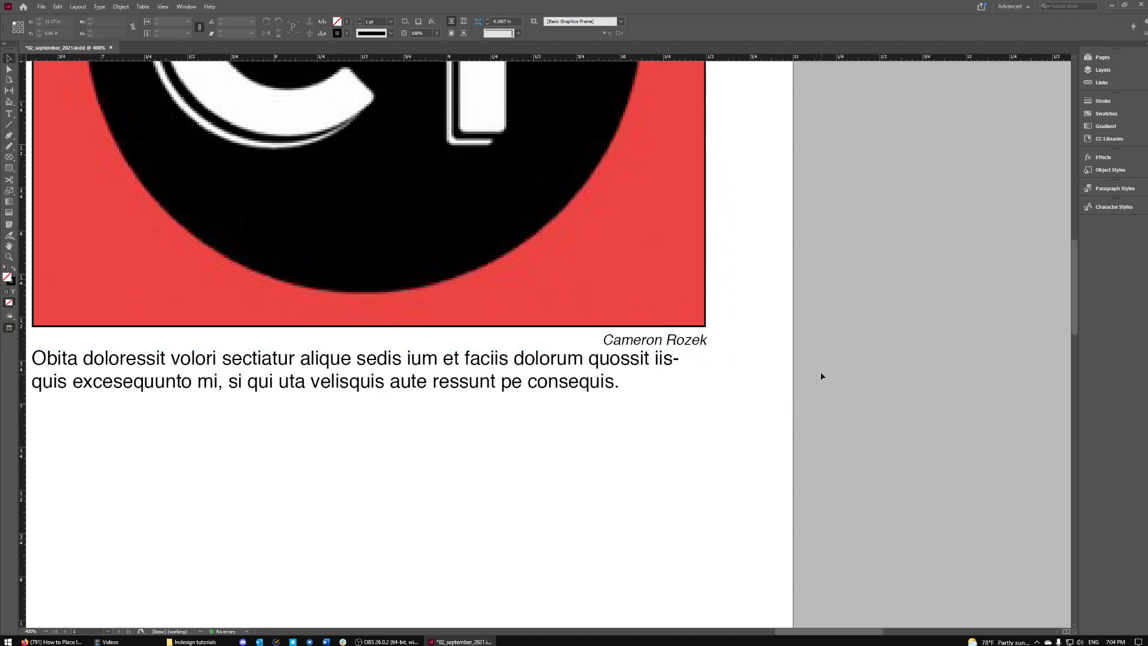
- Nudge the credit and caption frames up under the CT photo and zoom to 150%
click(688, 342)
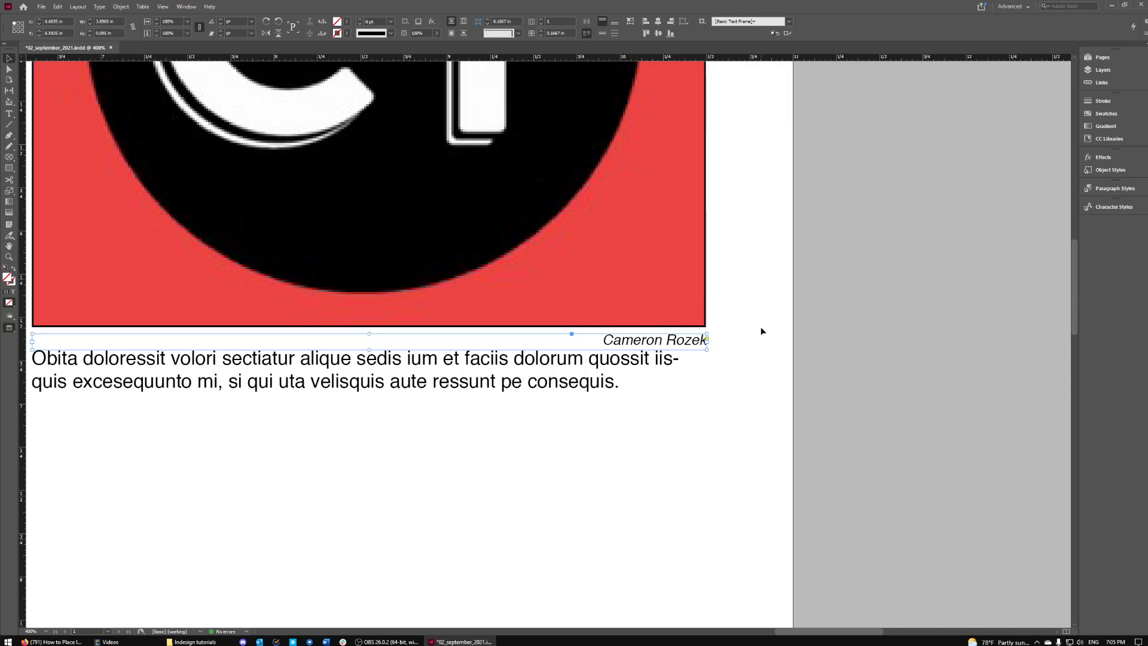
key(Up)
key(Up)
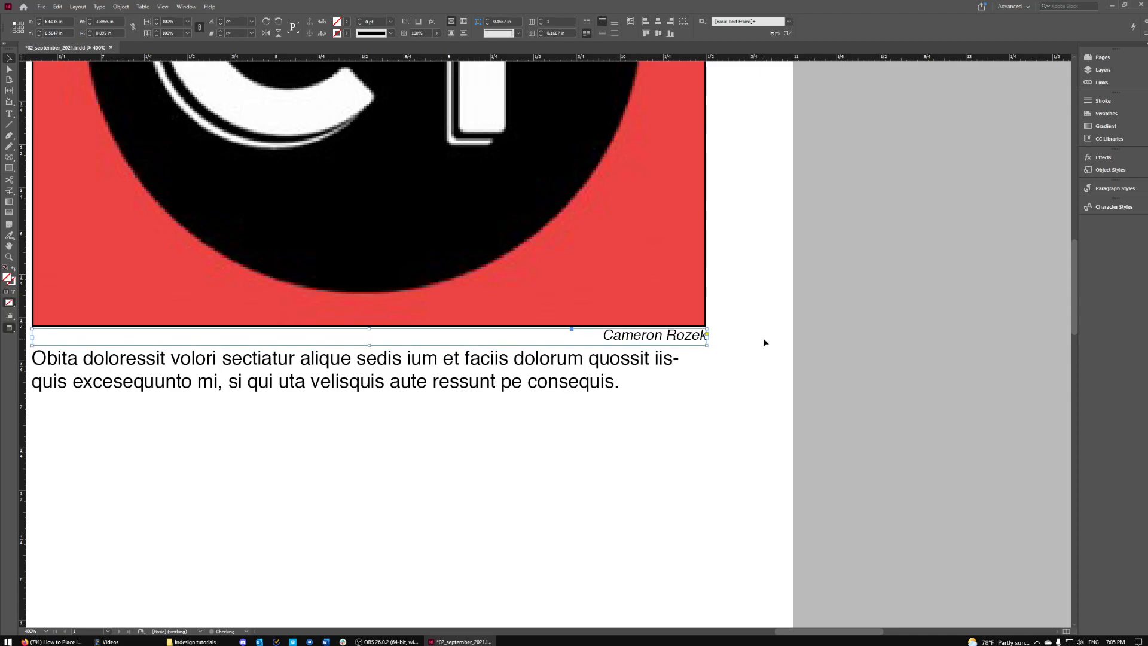
click(807, 392)
click(677, 337)
key(Up)
key(Up)
click(676, 389)
key(Up)
key(Up)
key(Up)
key(Up)
key(Up)
key(Up)
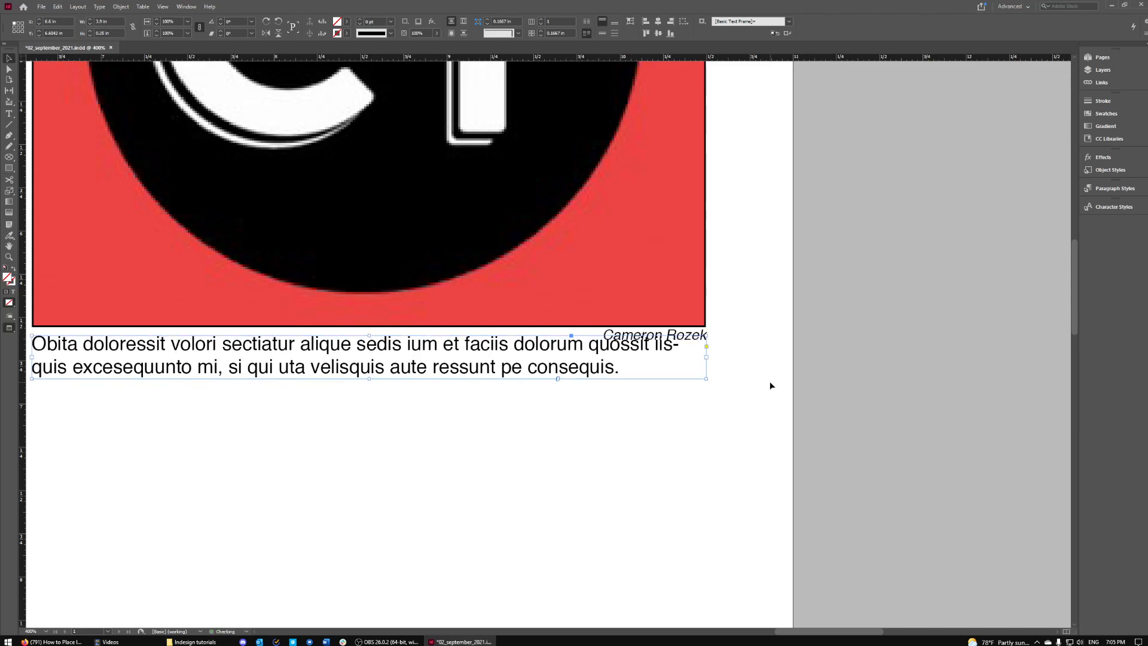
key(Down)
click(754, 386)
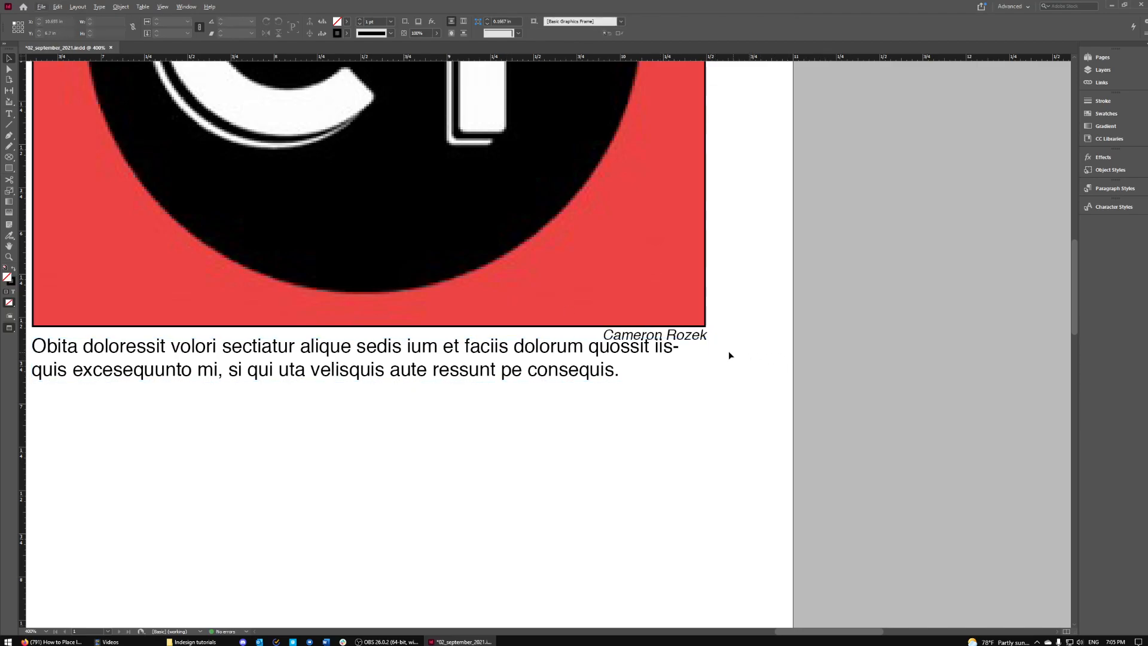
click(33, 632)
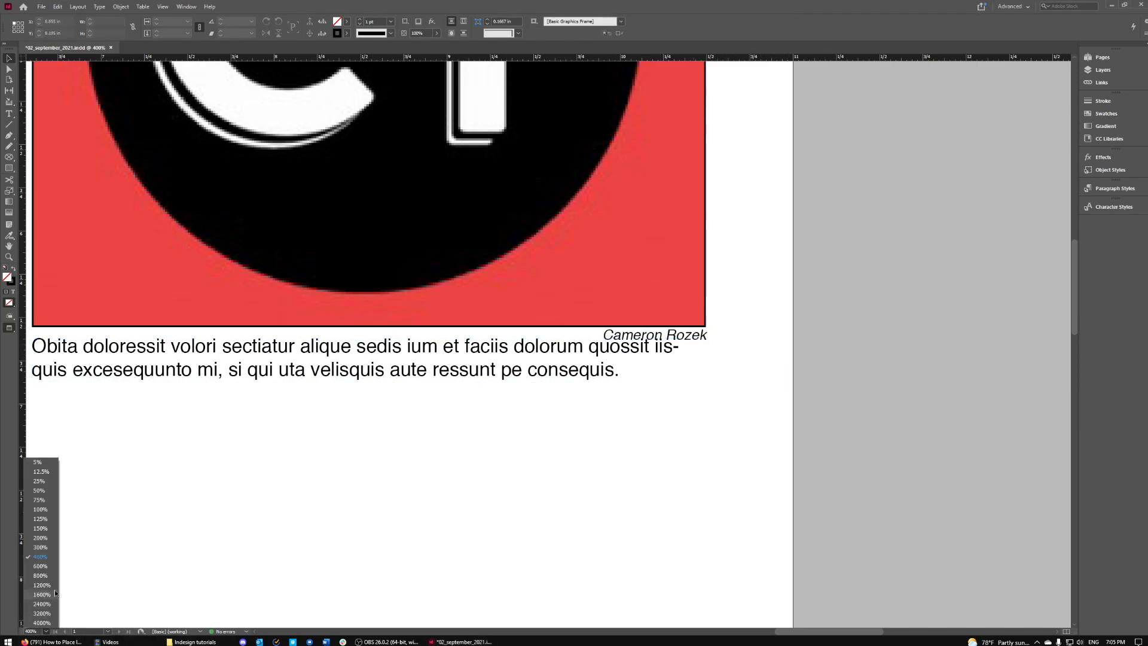
click(43, 528)
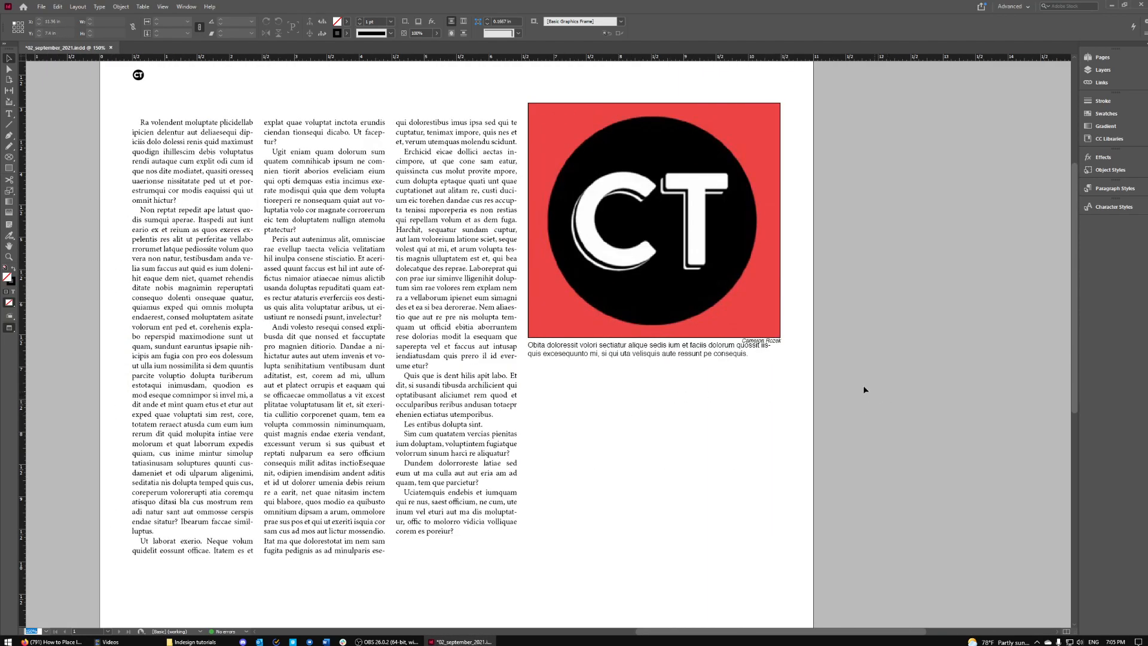
- Nudge the caption and photo credit slightly lower so they no longer overlap
scroll(872, 393, up, 1)
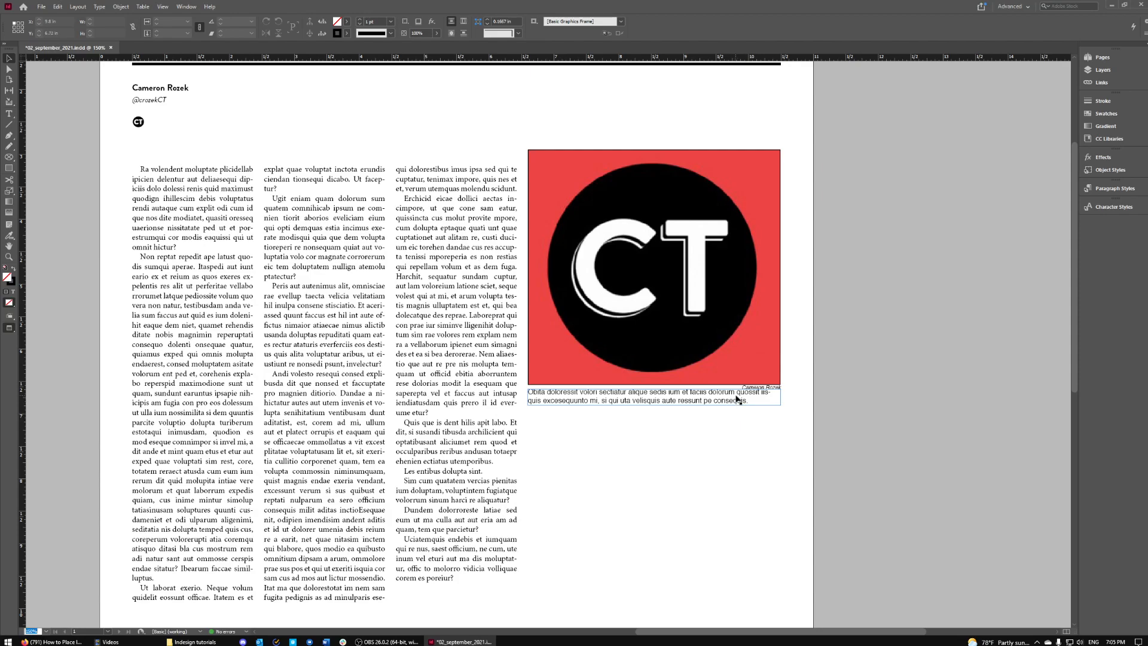
click(779, 392)
key(Down)
key(Down)
key(Down)
key(Down)
key(ctrl+z)
key(ctrl+z)
key(ctrl+z)
key(ctrl+z)
key(ctrl+z)
key(ctrl+z)
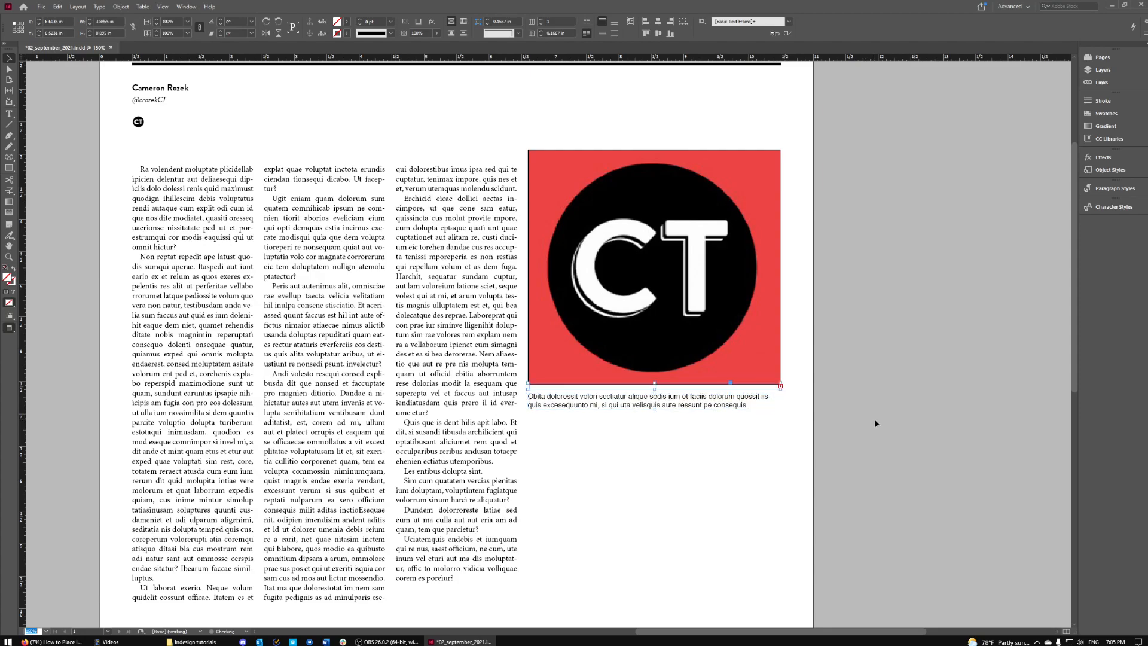
key(ctrl+z)
key(ctrl+z)
key(ctrl+z)
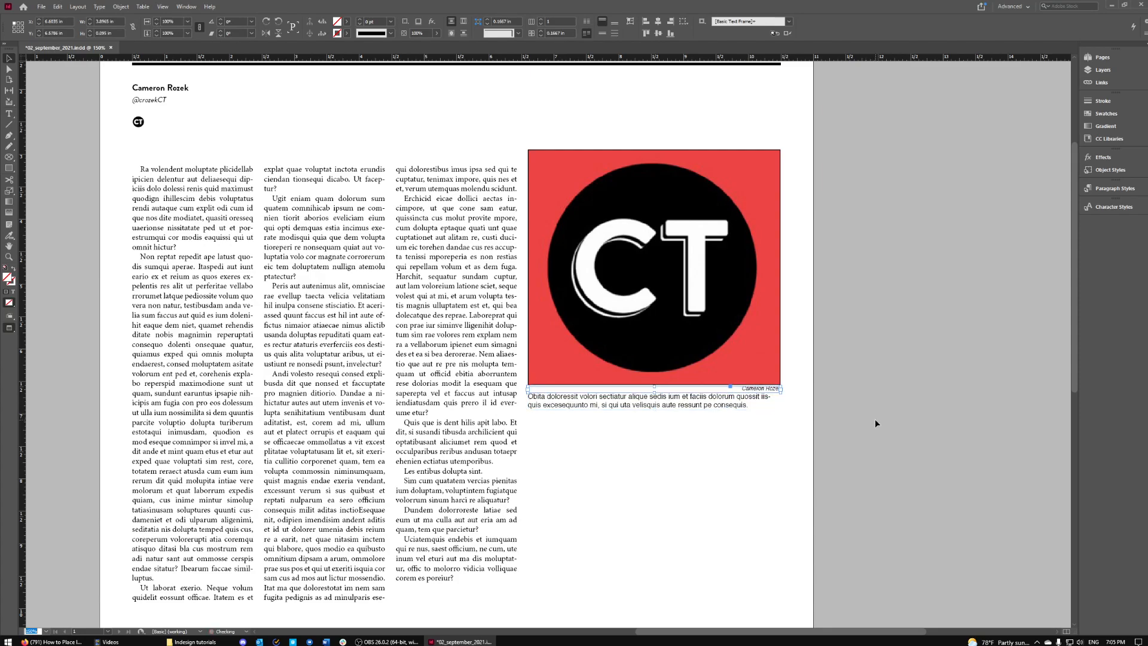
click(922, 420)
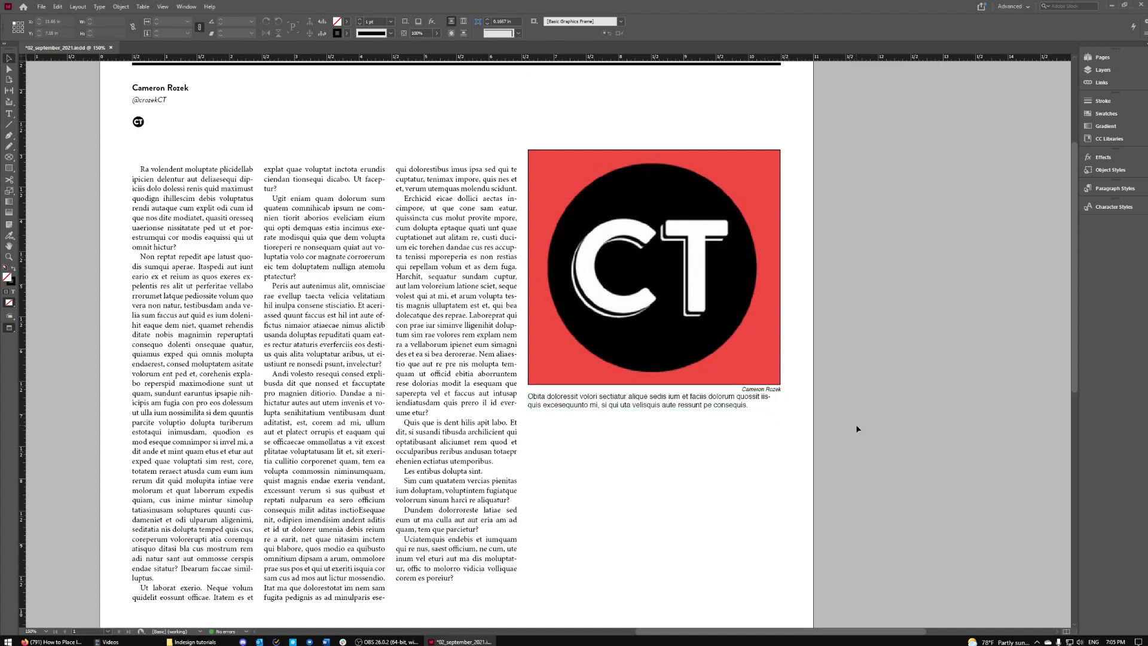
- Apply Wrap Around Bounding Box to the caption, make it slightly taller, and marquee-select photo, credit and caption
click(760, 407)
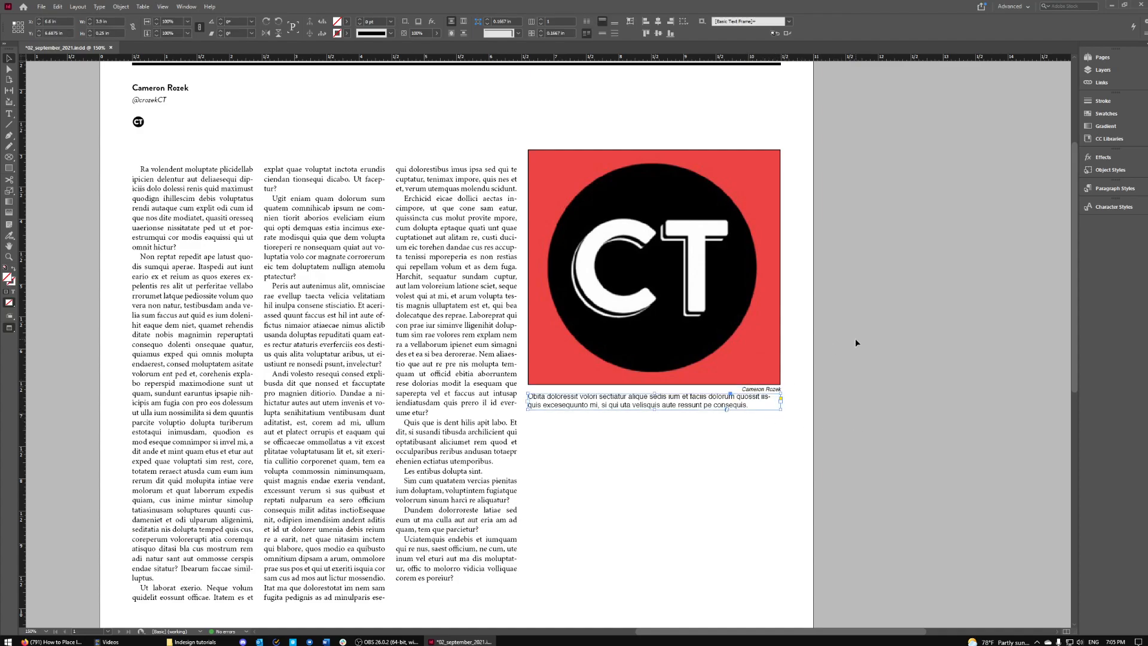
click(463, 22)
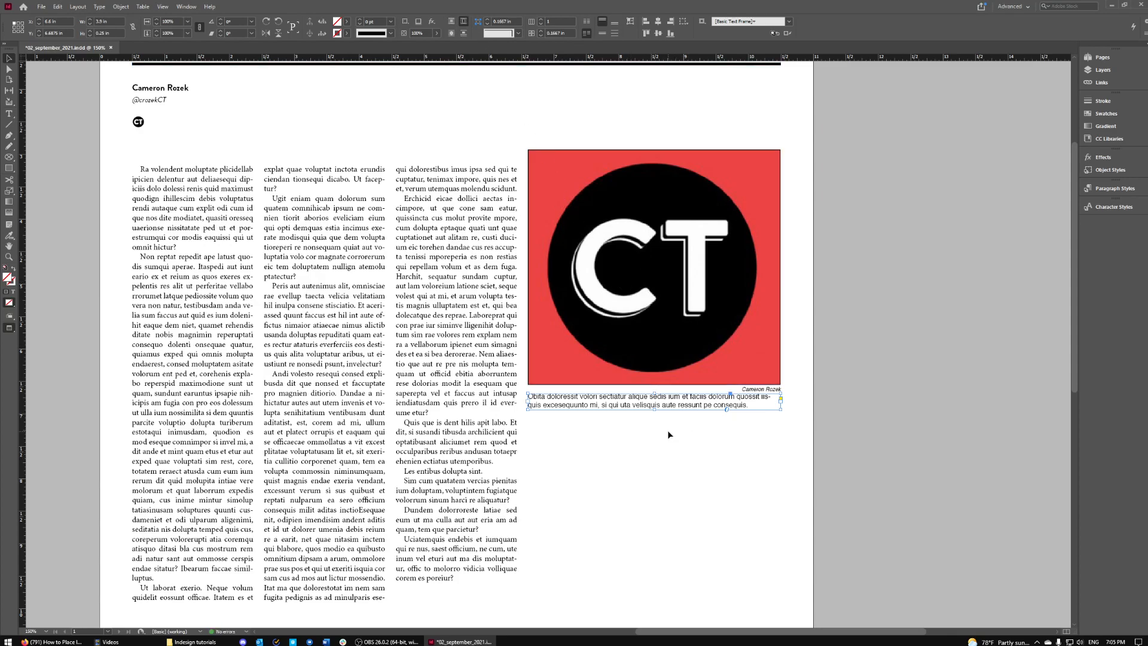
drag(655, 409, 656, 416)
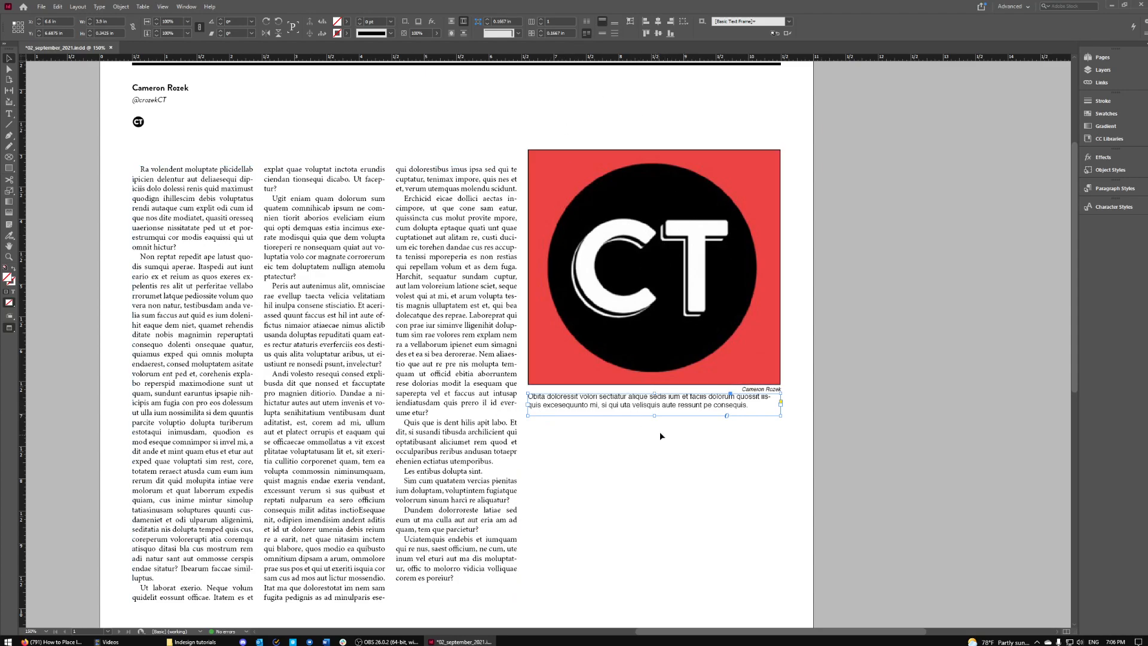
click(764, 389)
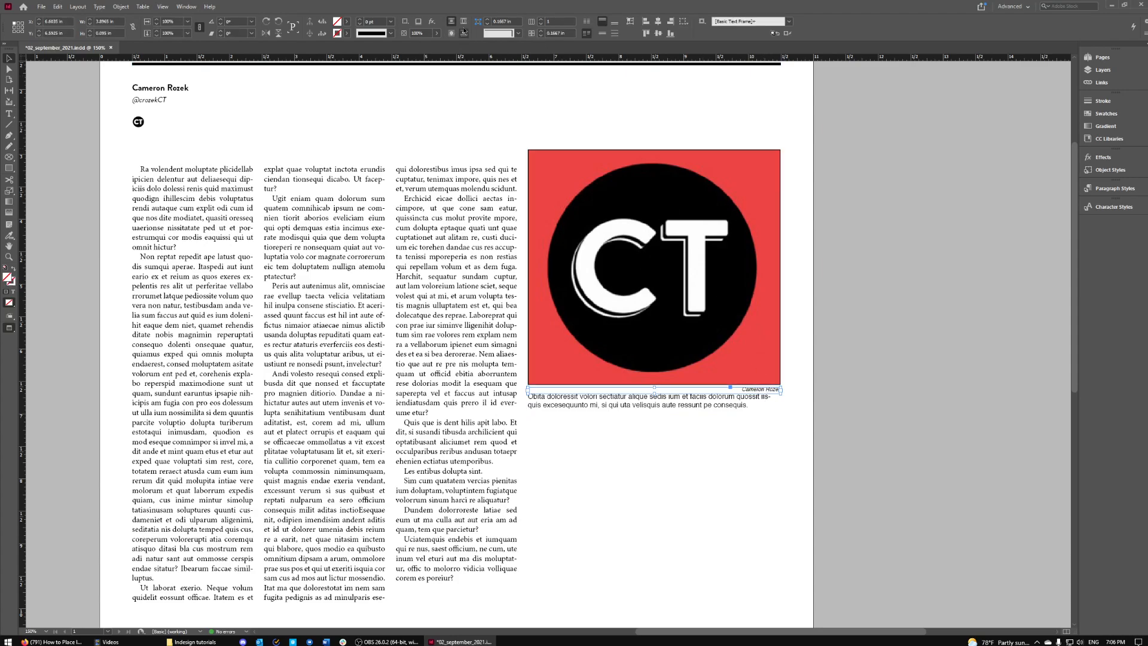
click(849, 281)
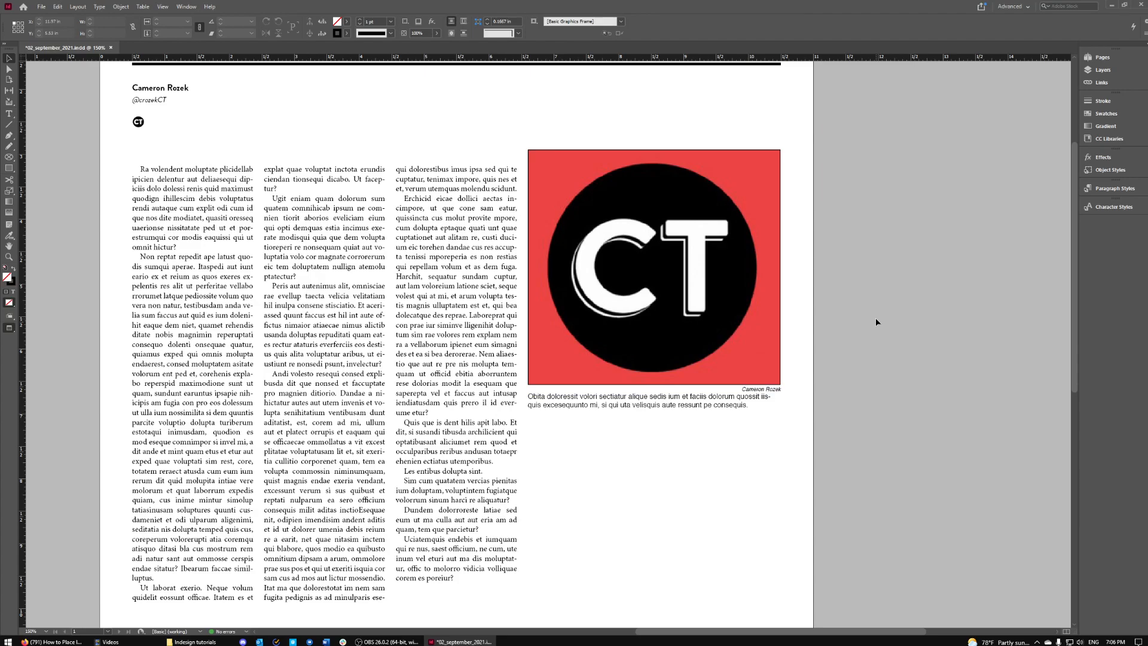
drag(615, 134, 797, 452)
- Group the CT photo, credit and caption via the right-click menu
key(w)
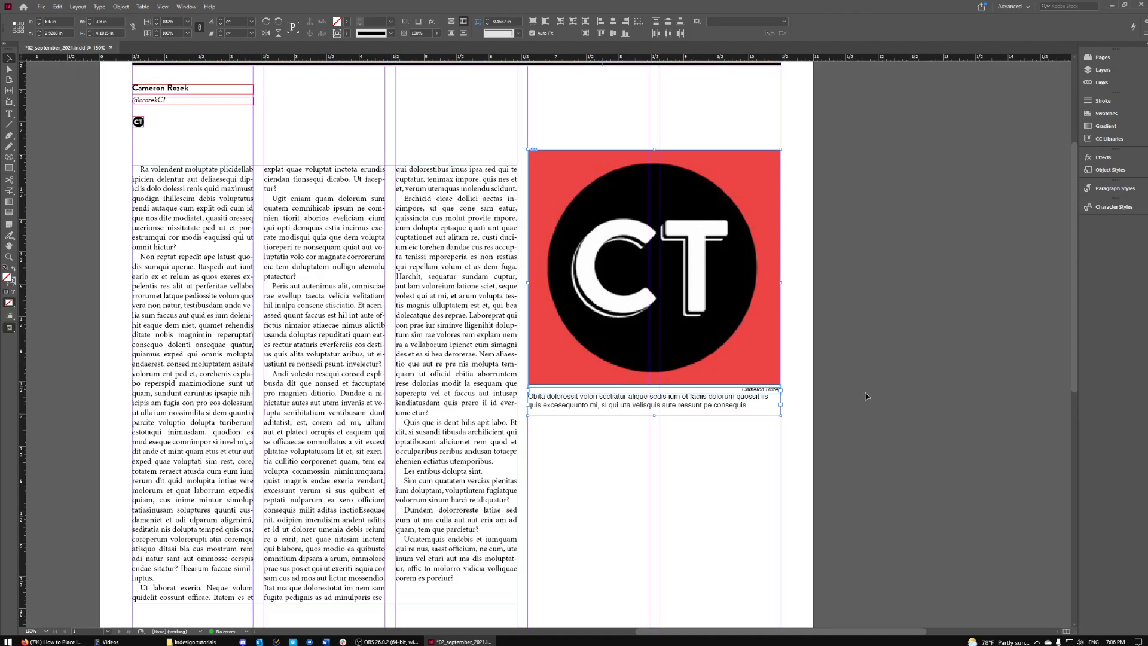
right_click(628, 356)
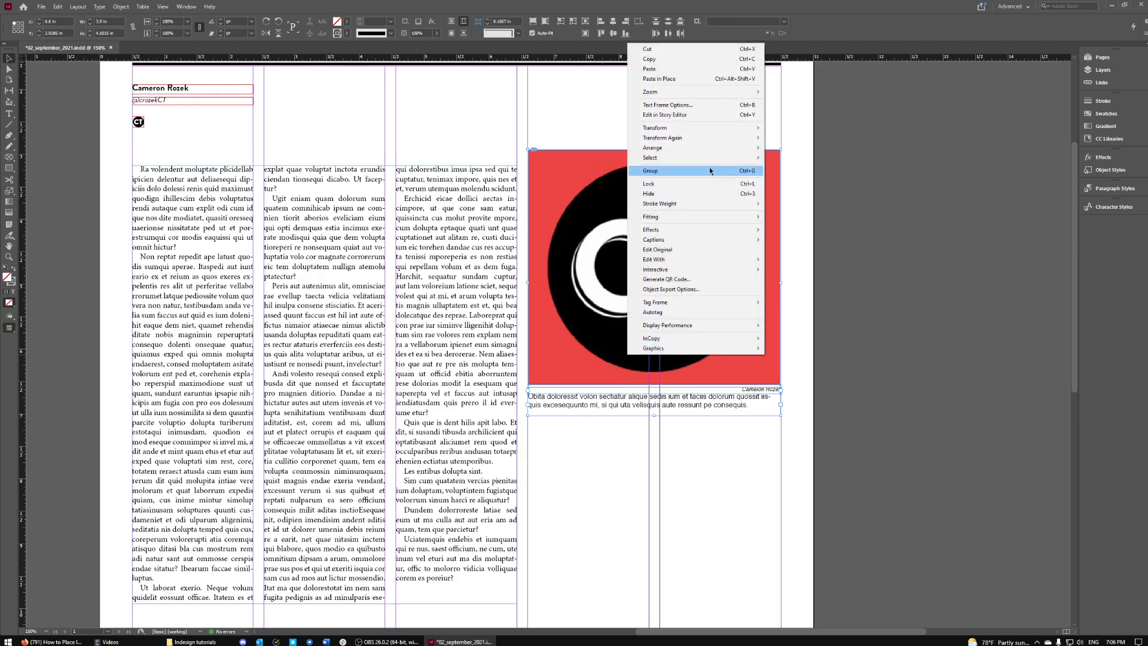
click(677, 174)
click(723, 446)
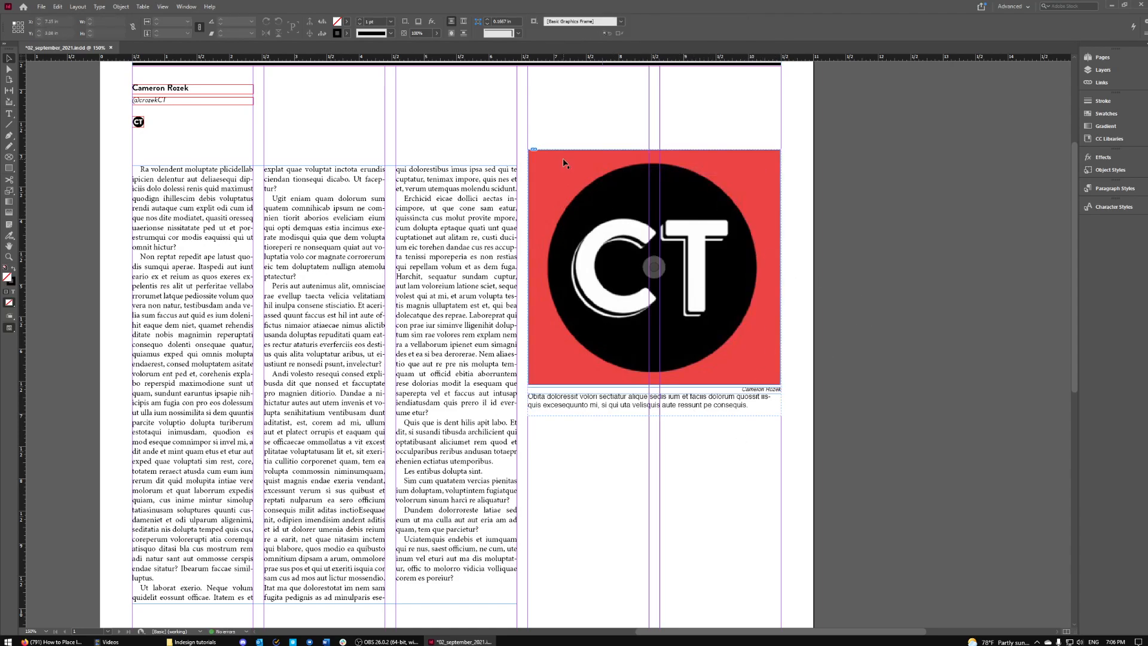
- Move the photo group over the second and third columns and preview the reflowed text
drag(580, 226, 633, 233)
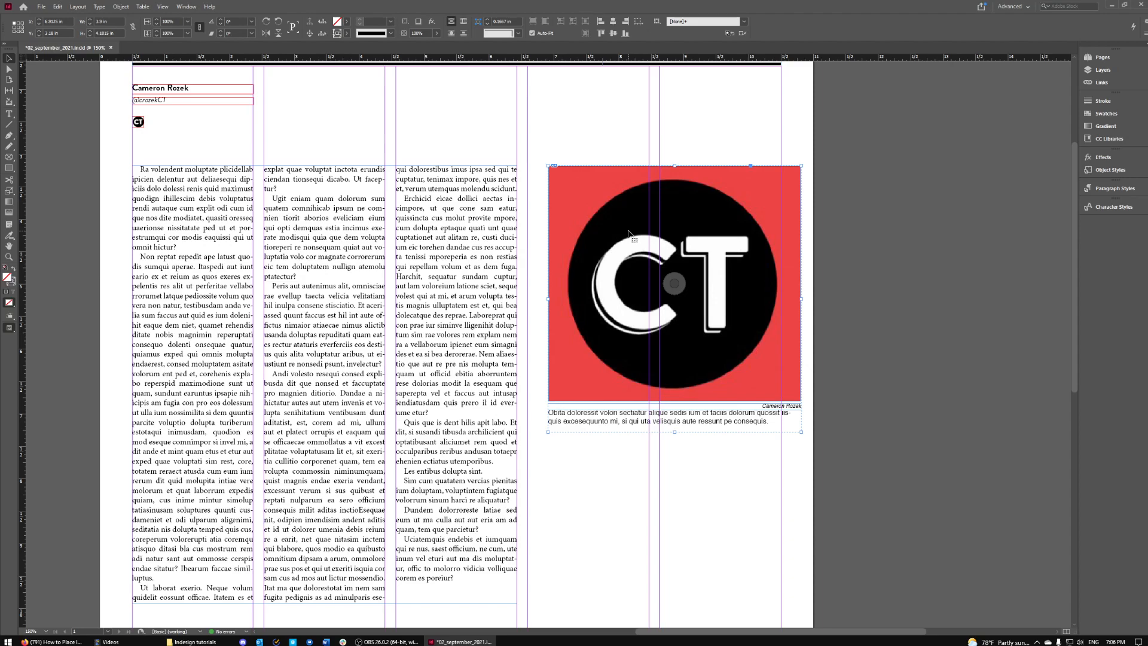
click(604, 125)
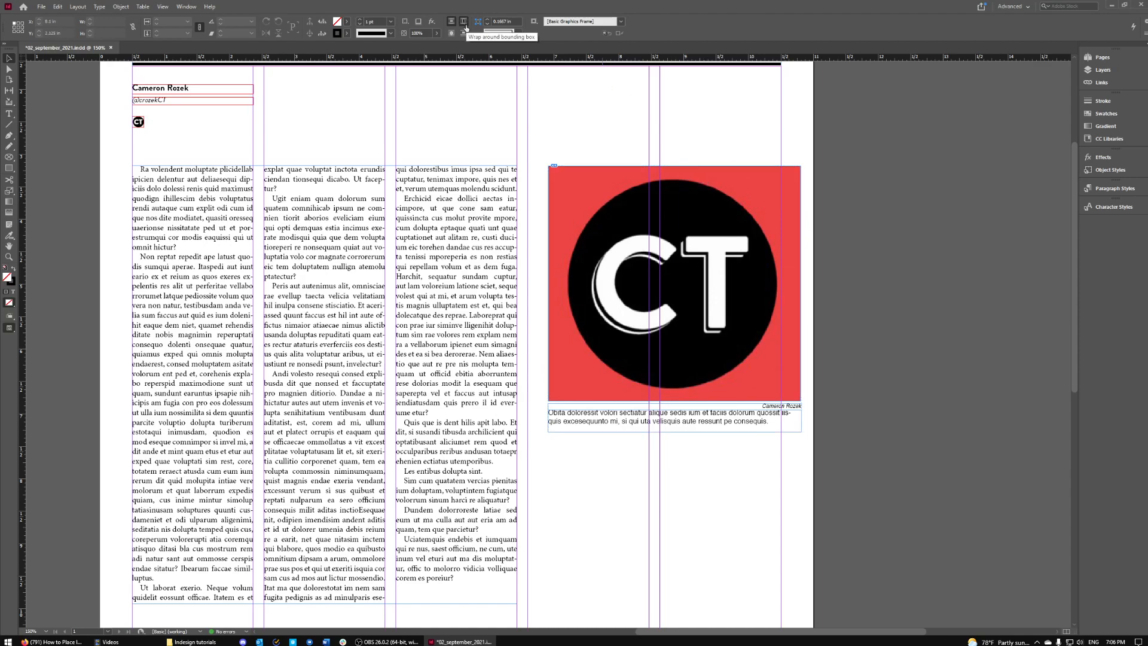
drag(718, 222, 447, 208)
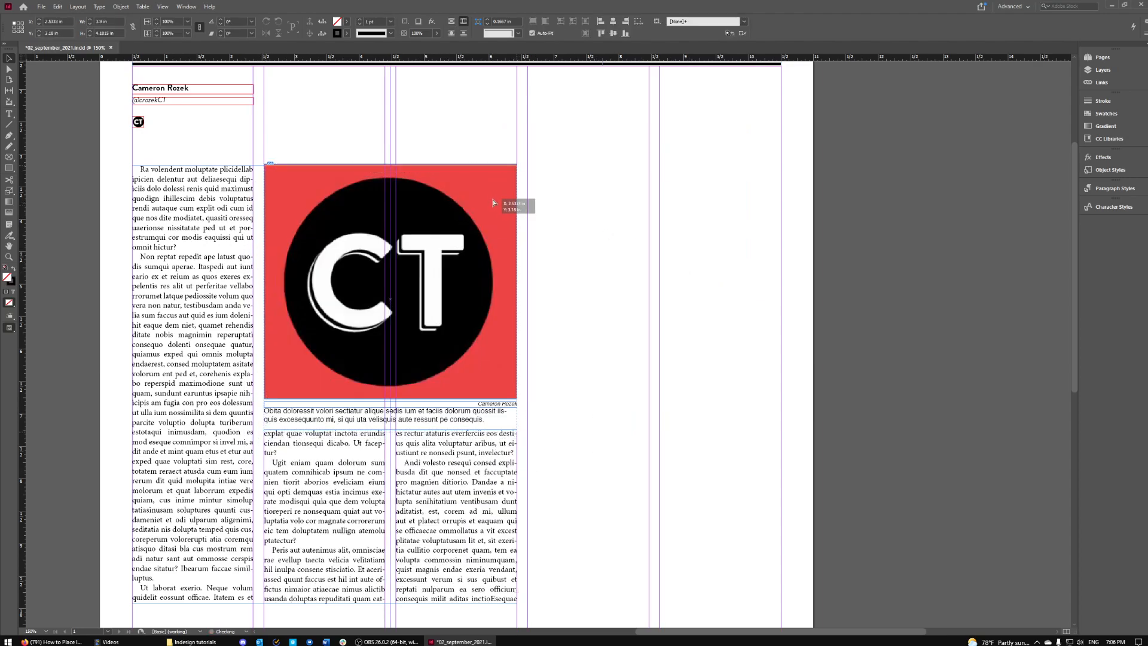
click(696, 224)
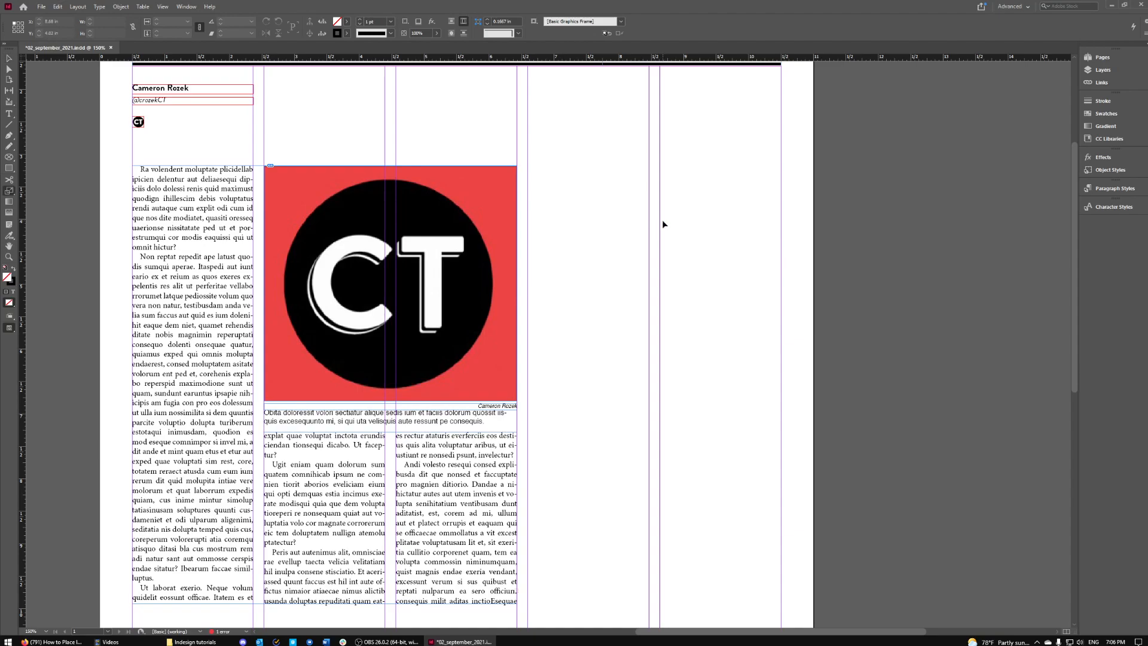
key(w)
scroll(587, 354, down, 3)
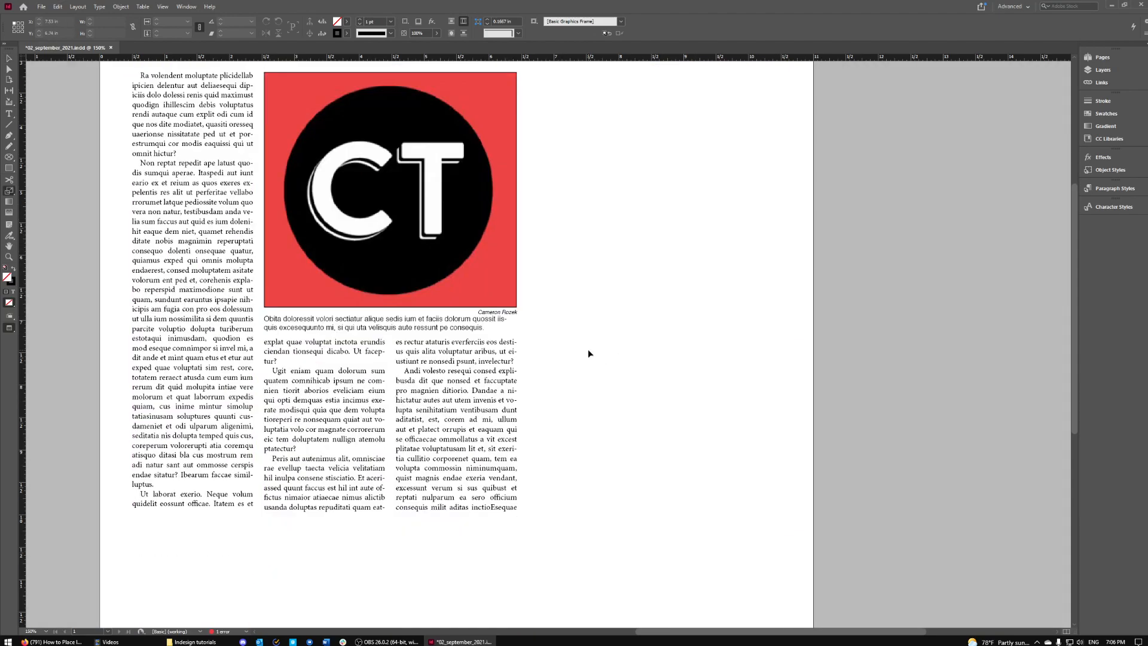
key(w)
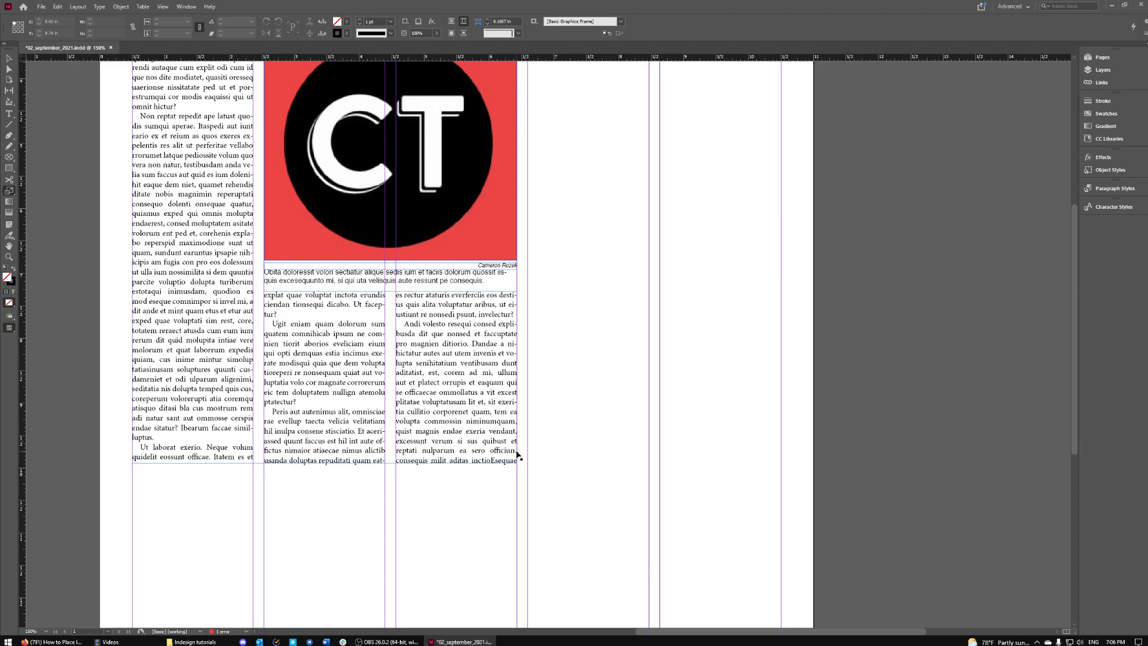
scroll(519, 471, up, 6)
- Drag the body text frame's bottom handle down so the story fills further down the page
scroll(520, 470, down, 2)
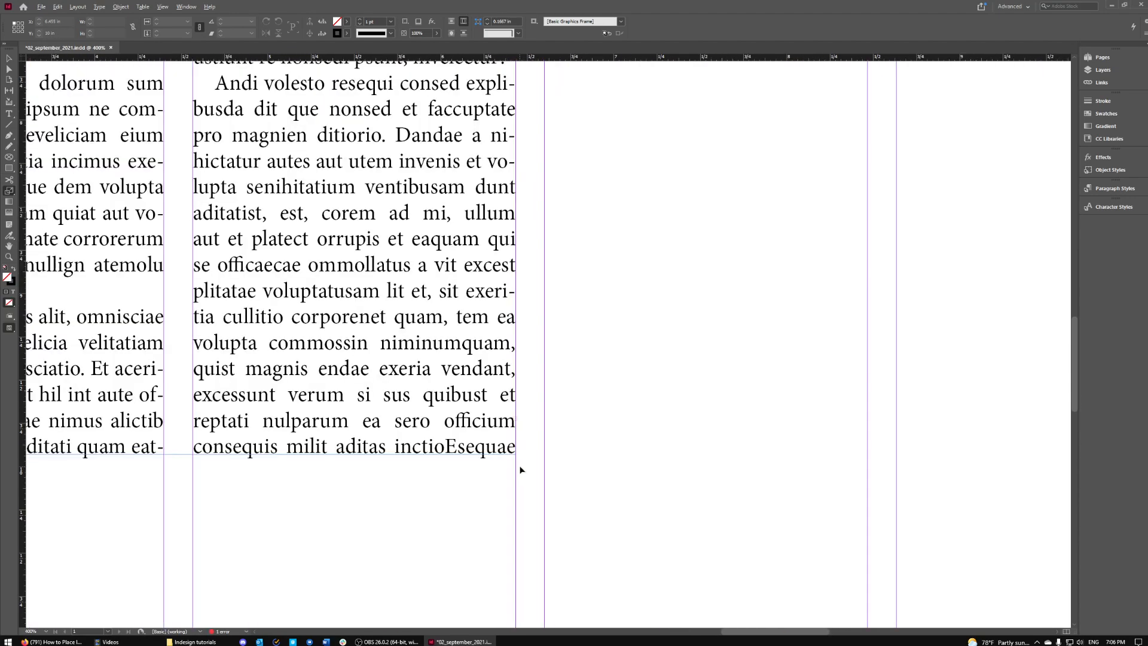
click(520, 443)
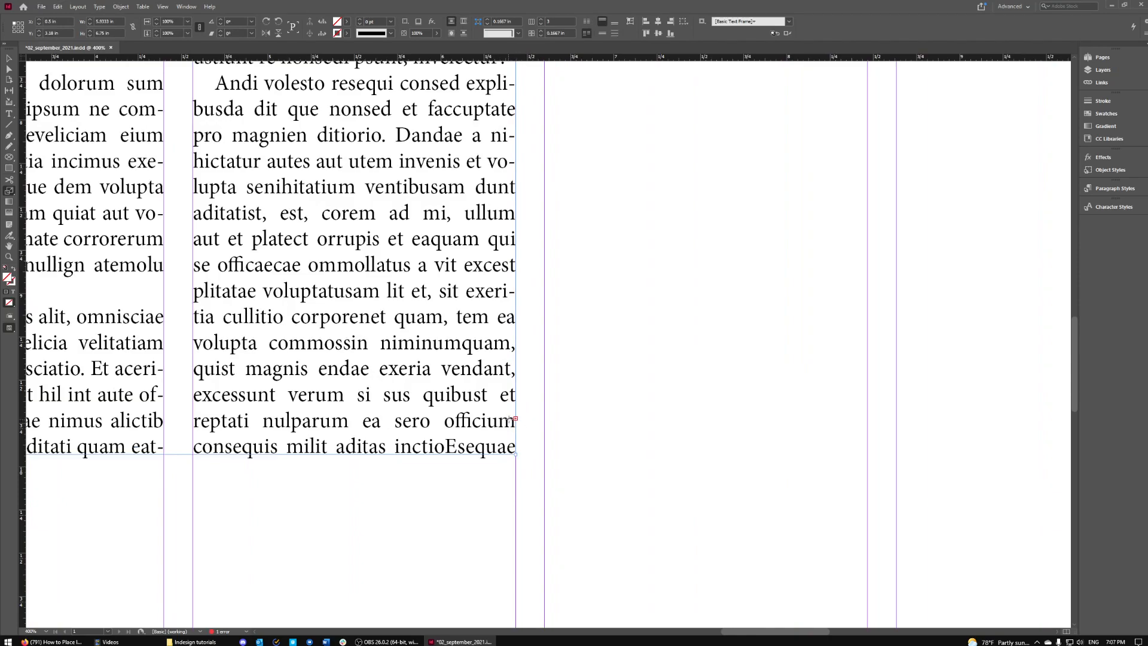
scroll(509, 419, down, 4)
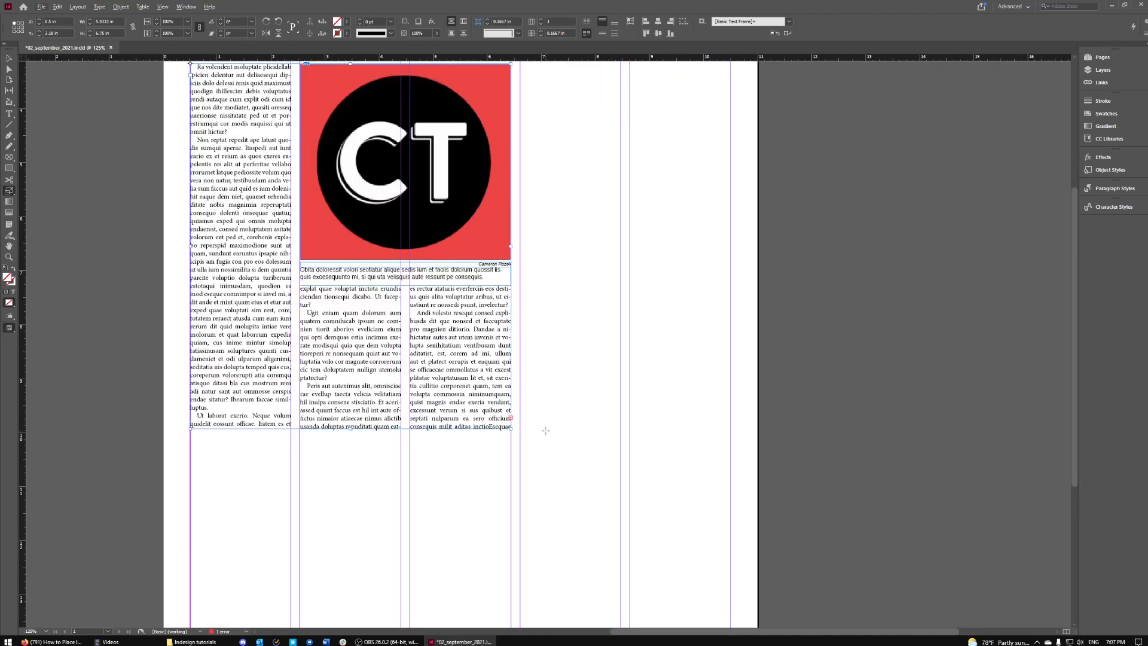
click(9, 57)
drag(512, 430, 513, 571)
scroll(520, 473, down, 3)
mouse_move(512, 432)
mouse_down()
mouse_move(511, 515)
mouse_move(510, 418)
mouse_move(513, 428)
mouse_up()
scroll(482, 317, up, 3)
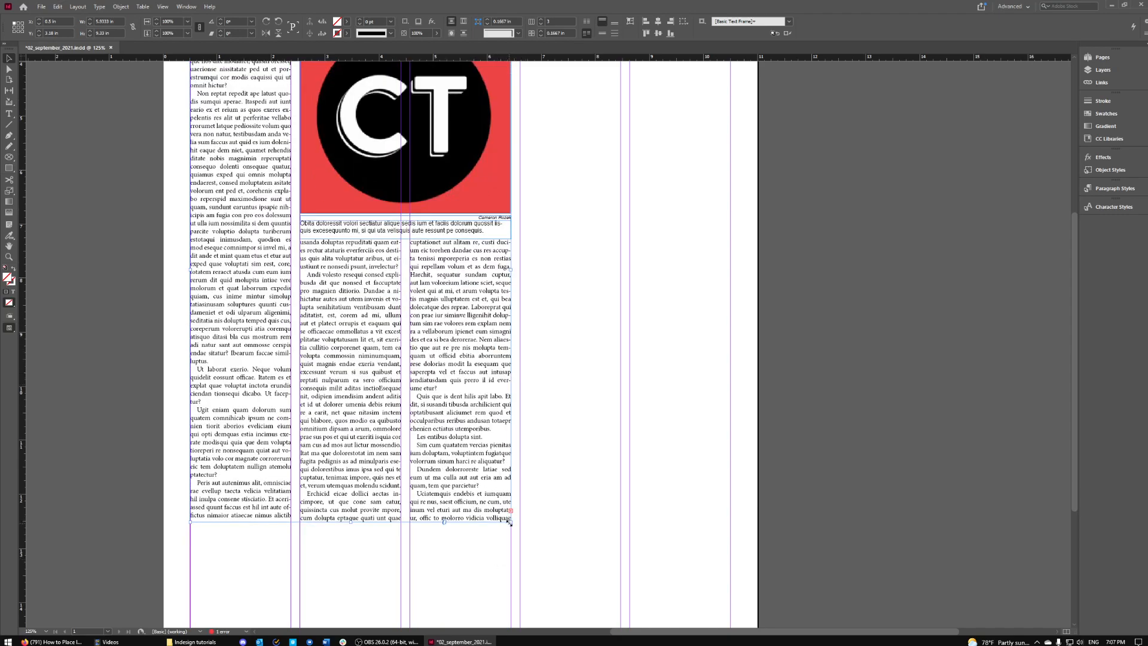
scroll(541, 351, up, 4)
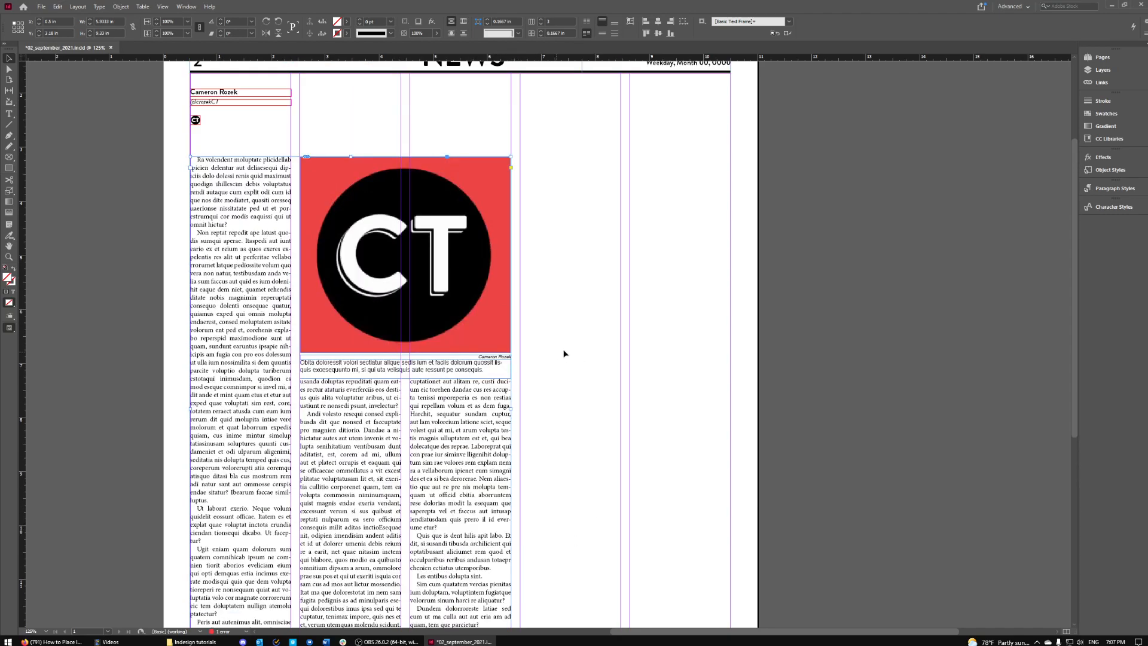
- Tighten the tracking of the entire body story to -10
triple_click(366, 422)
key(ctrl+a)
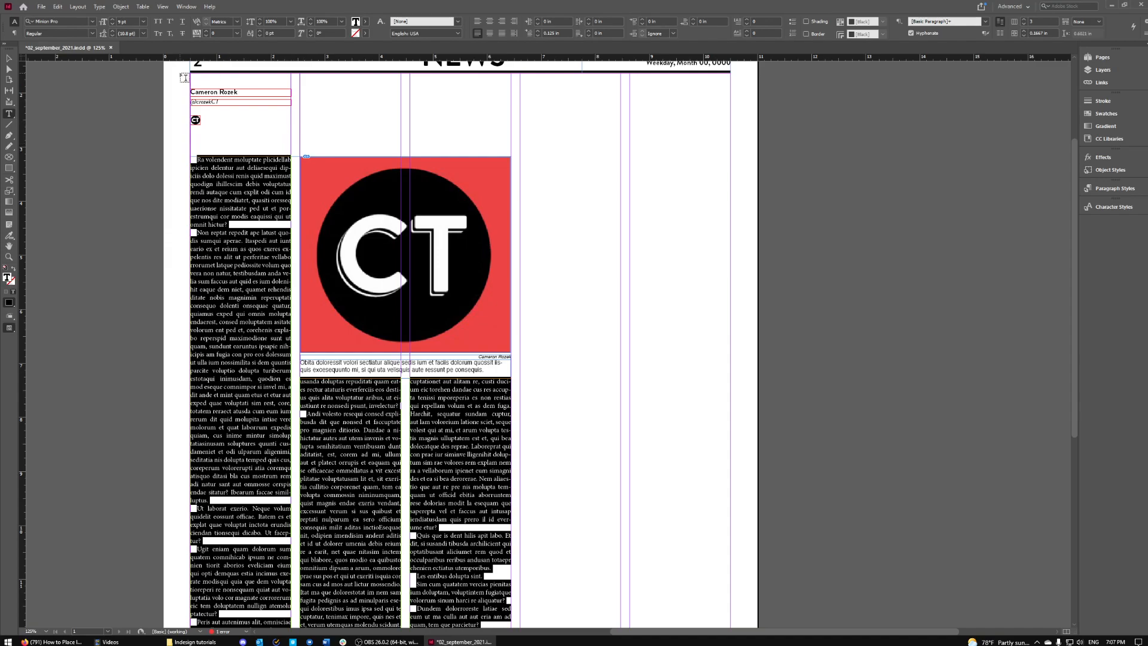
click(220, 33)
click(236, 34)
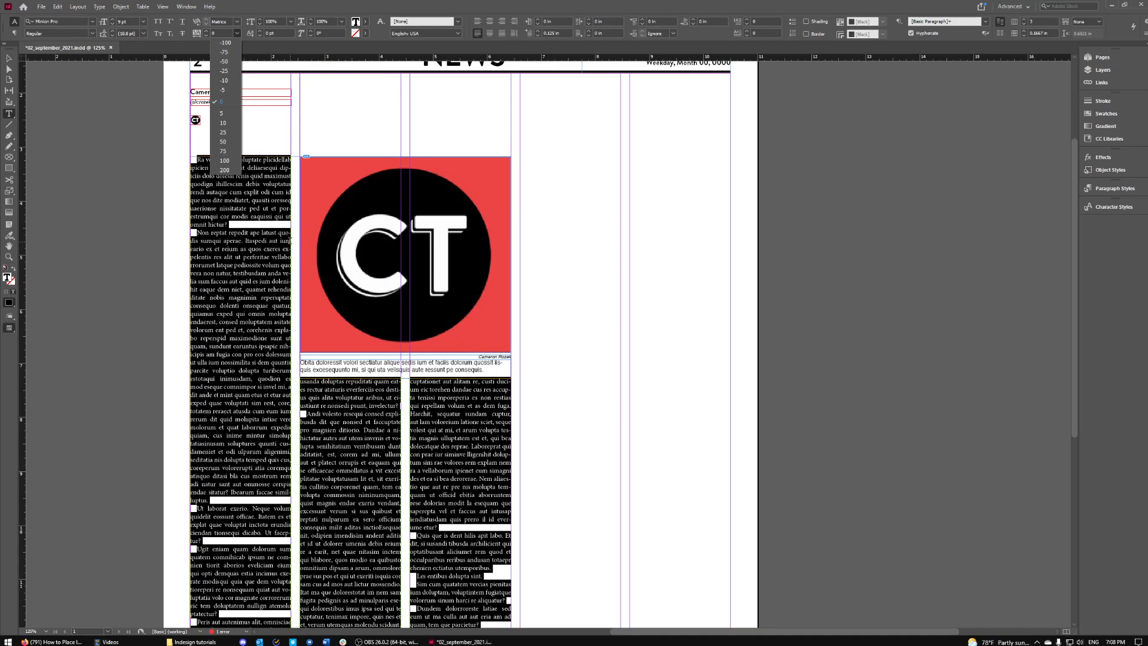
click(224, 80)
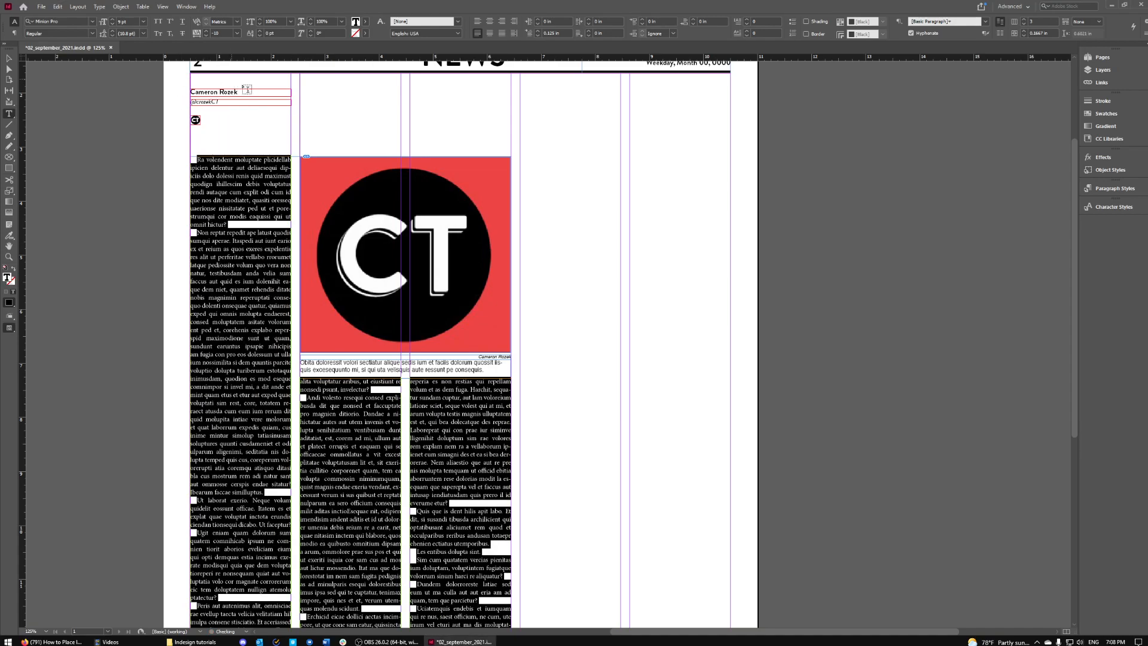
scroll(556, 218, down, 3)
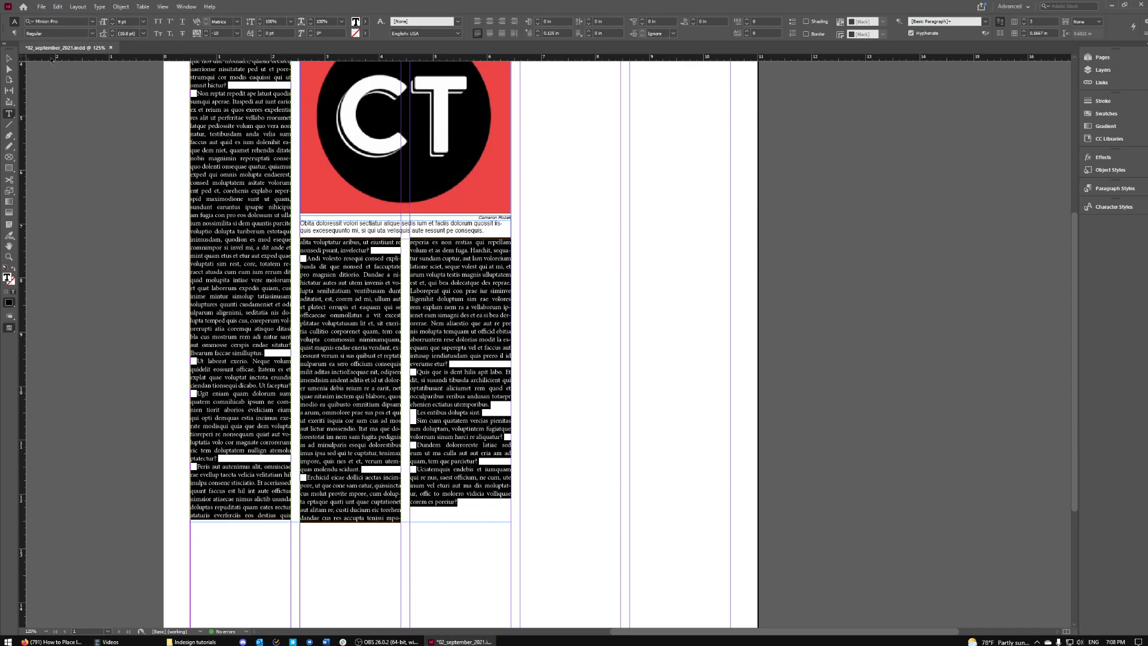
click(9, 58)
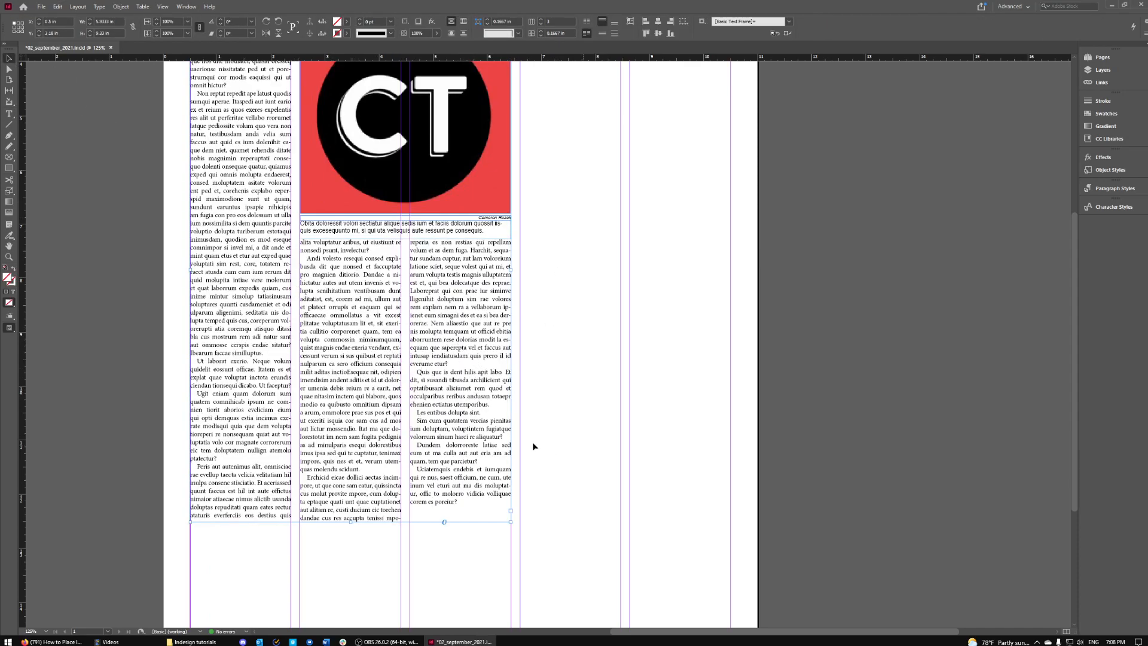
scroll(540, 445, up, 1)
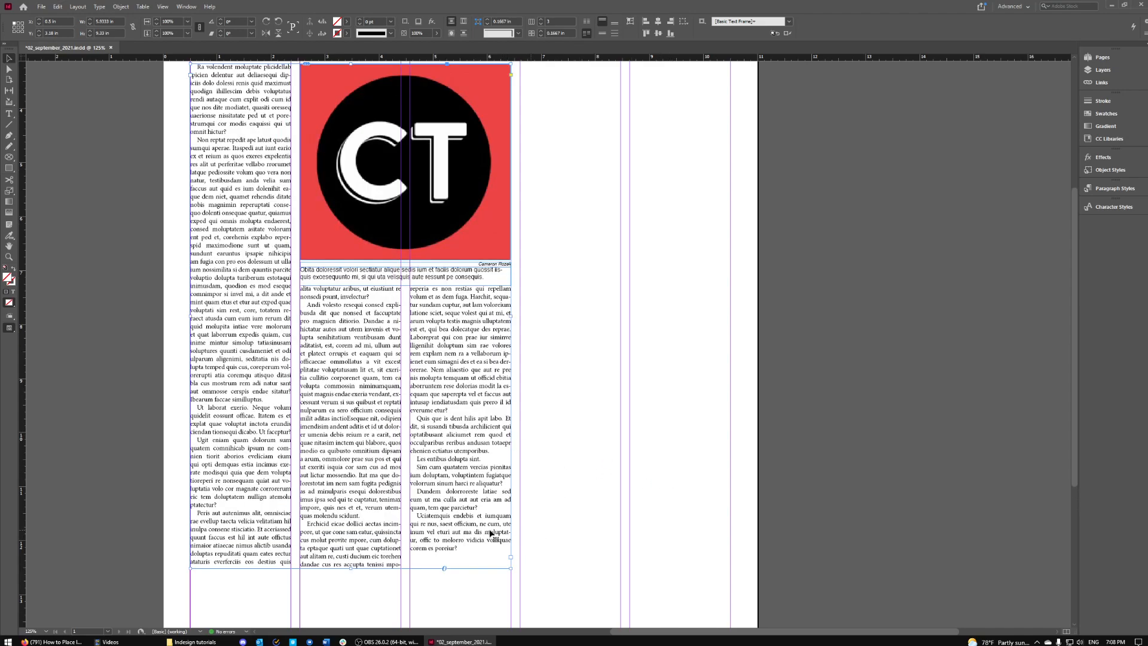
- Shorten the body text frame so the story ends evenly at the bottom of column 3
triple_click(459, 550)
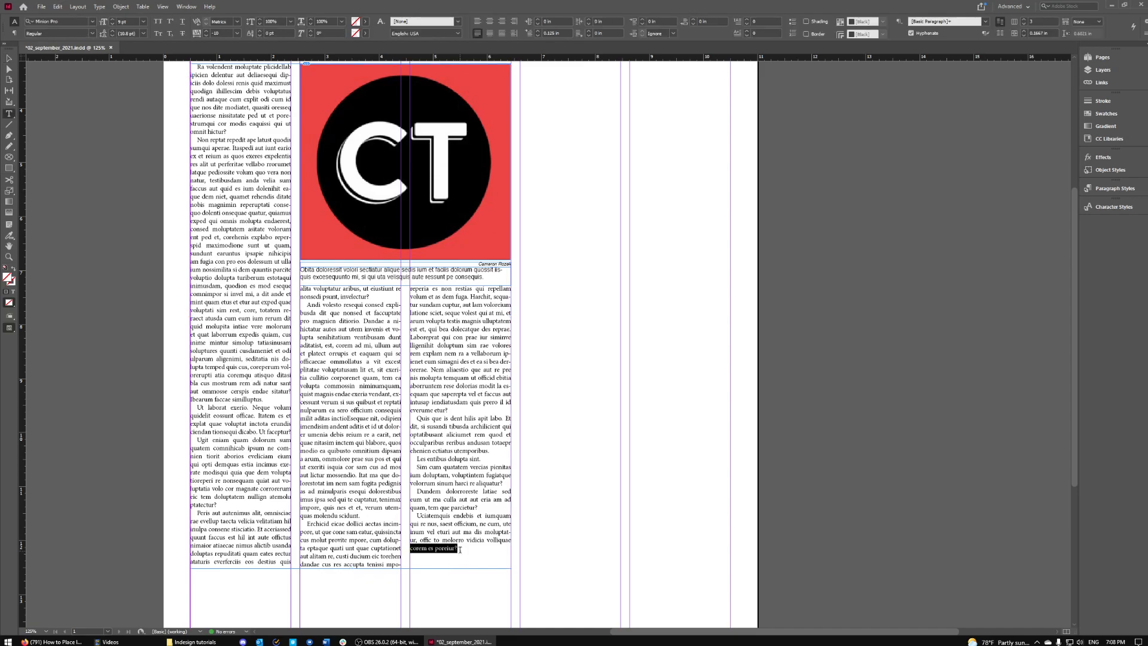
key(Escape)
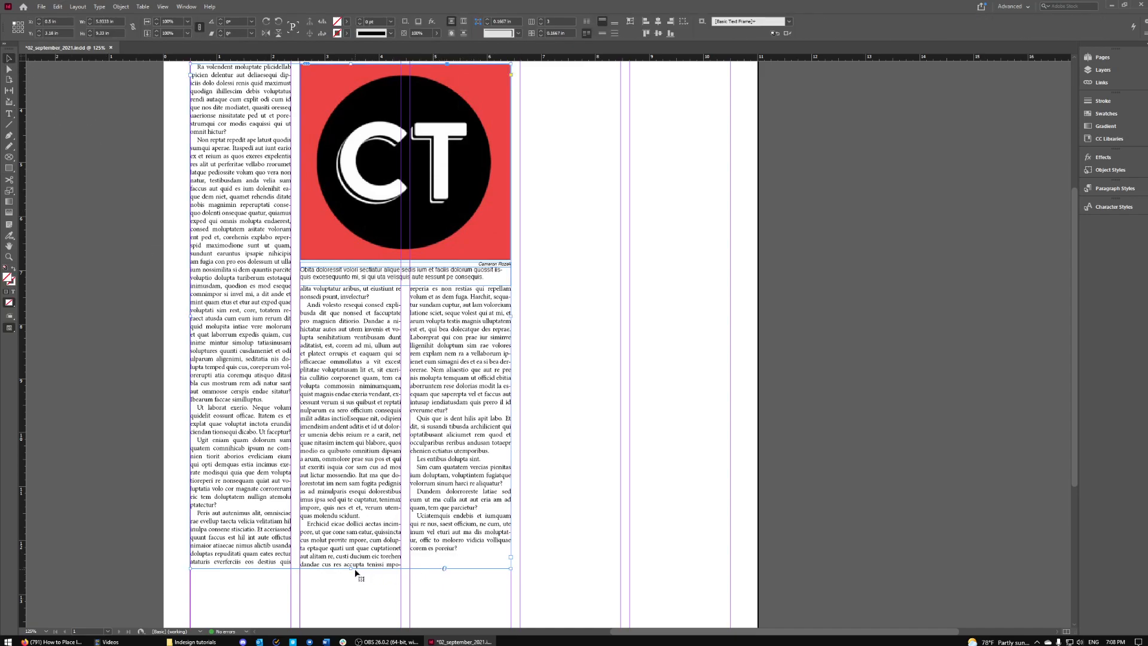
drag(351, 569, 353, 564)
triple_click(470, 532)
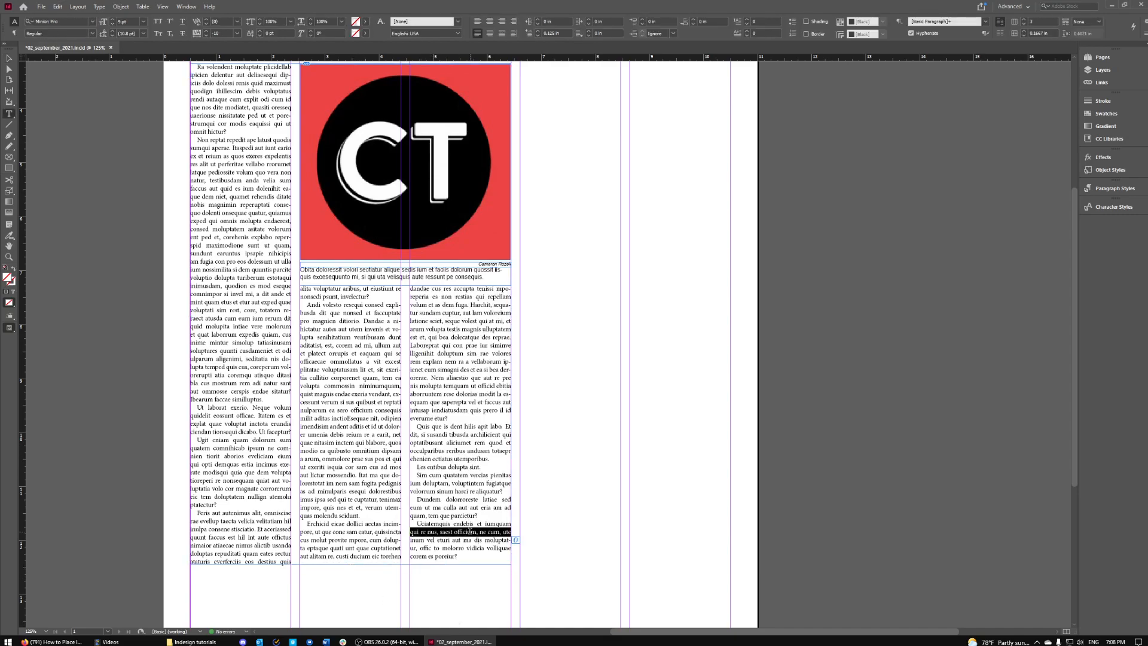
click(564, 494)
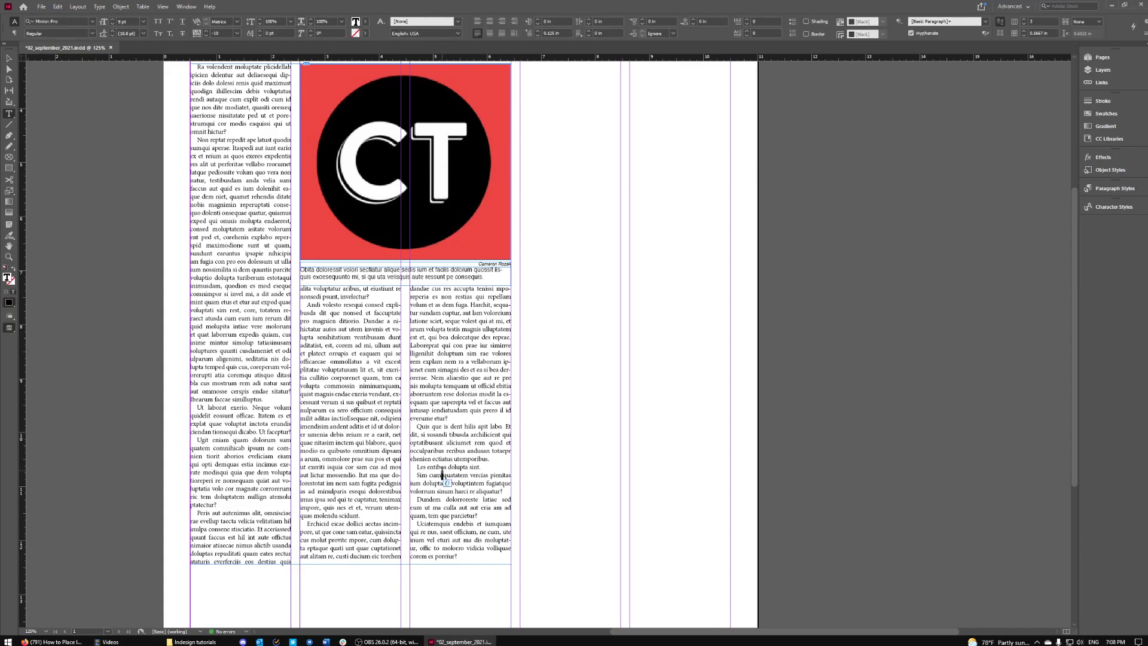
key(ctrl+a)
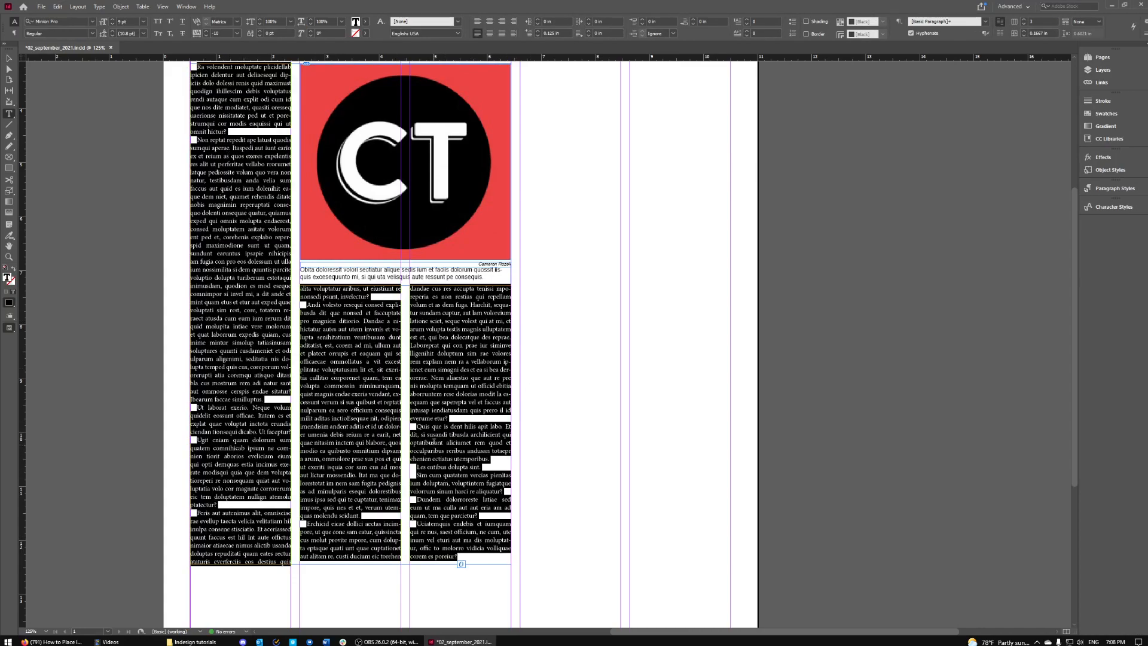
click(481, 394)
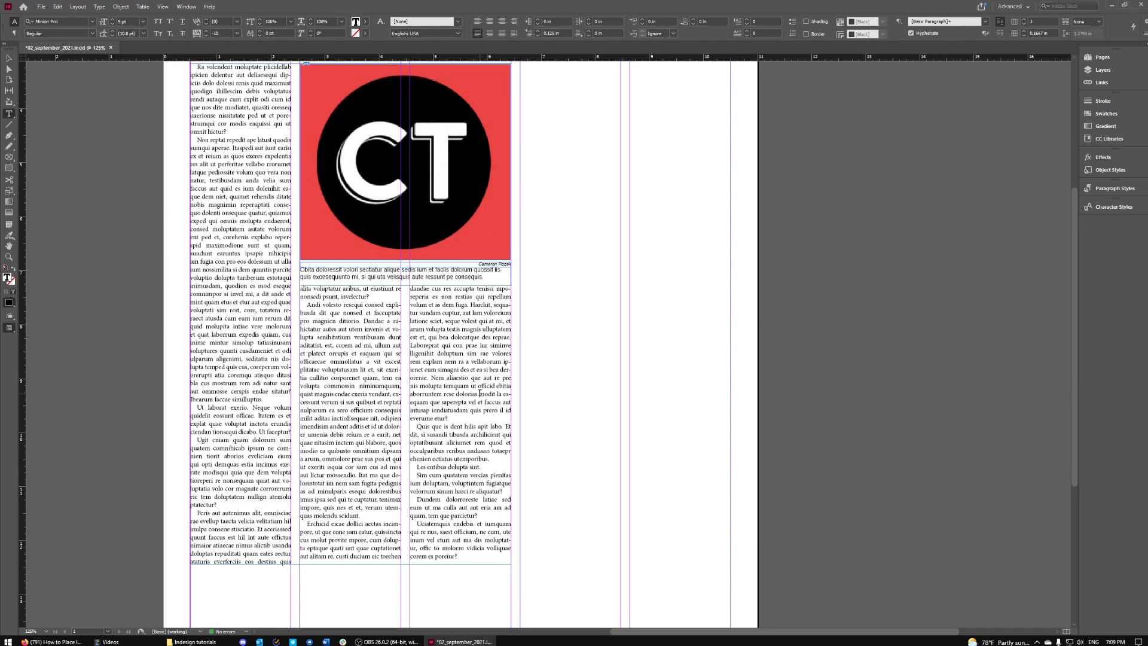
scroll(452, 379, up, 3)
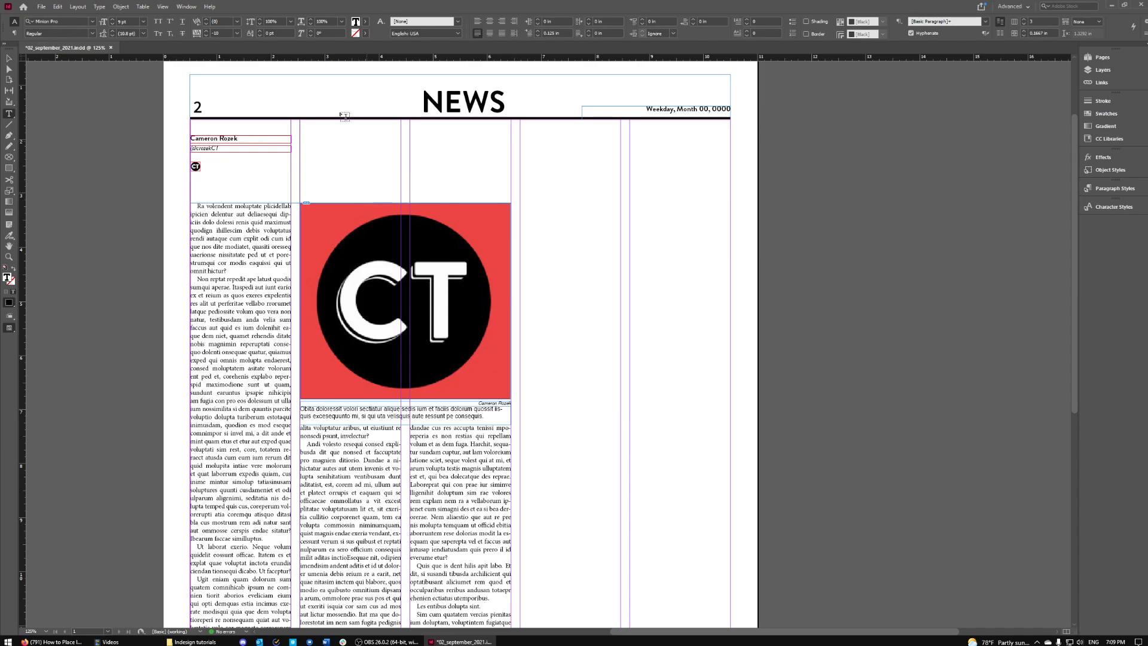
scroll(508, 435, down, 2)
scroll(508, 435, down, 1)
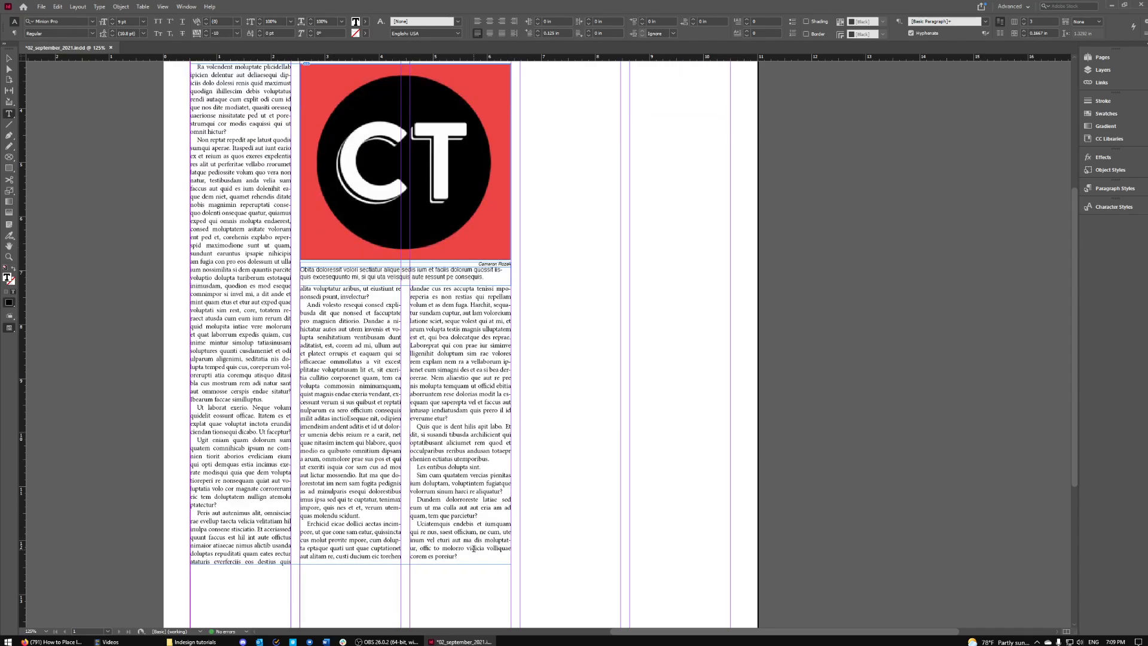
scroll(456, 366, up, 5)
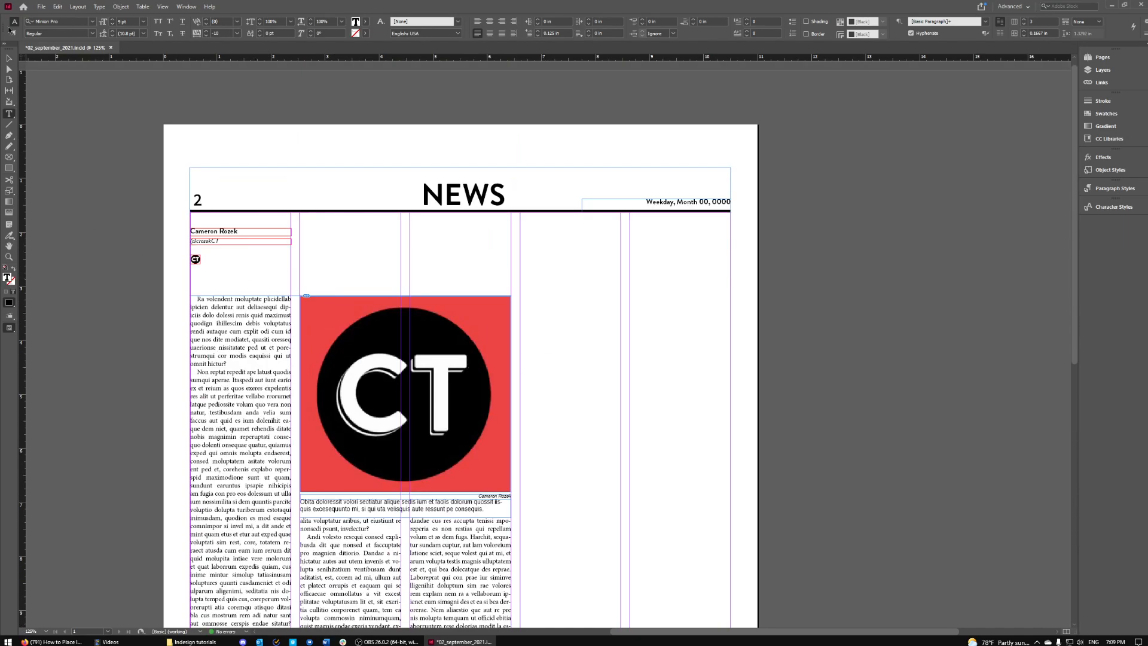
key(Escape)
scroll(642, 317, up, 1)
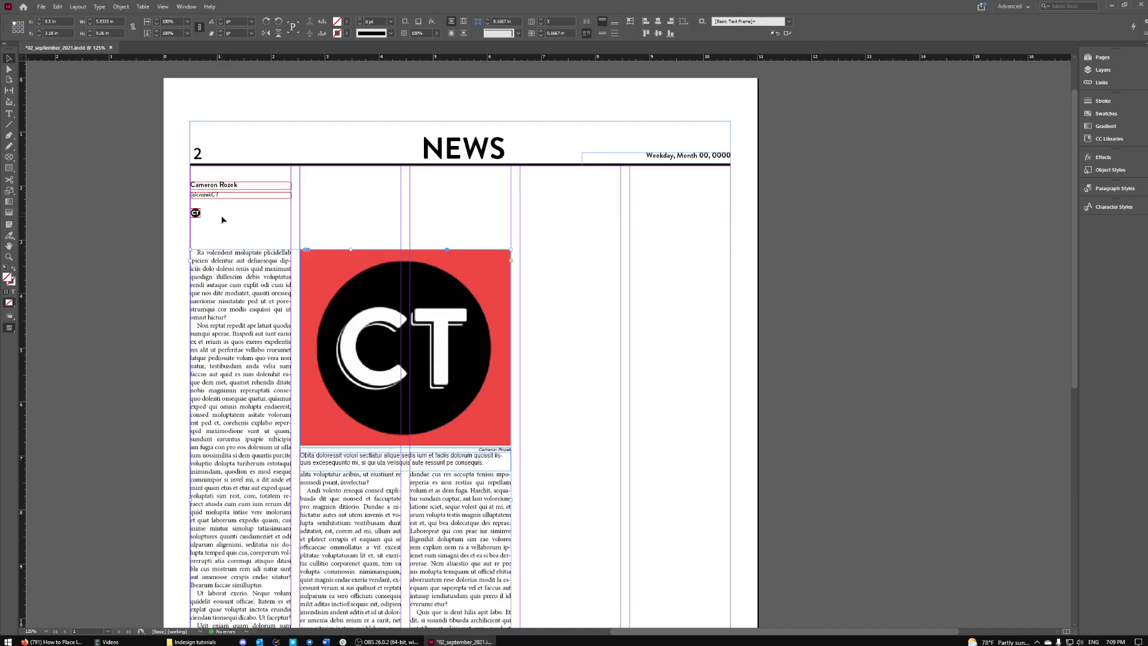
key(w)
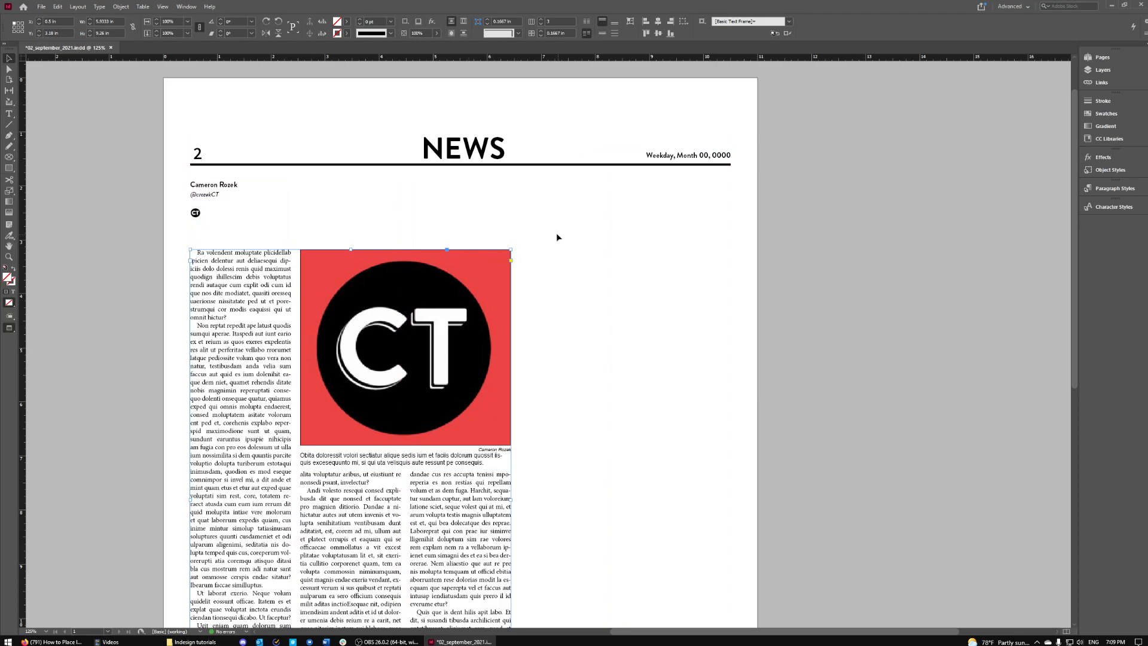
click(626, 265)
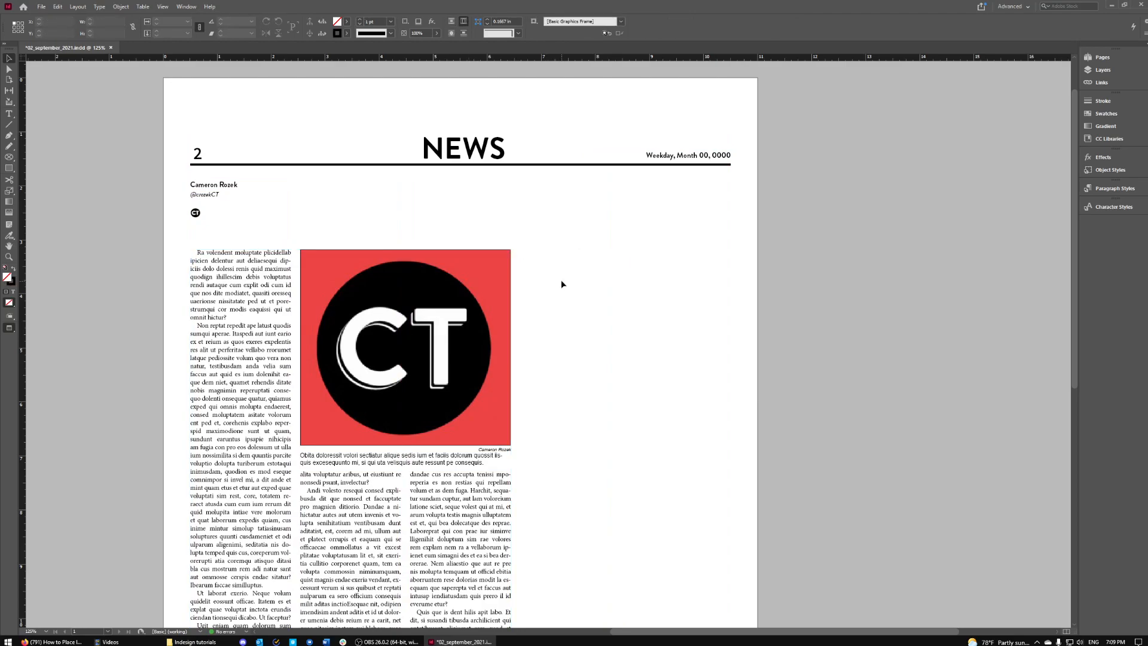
key(w)
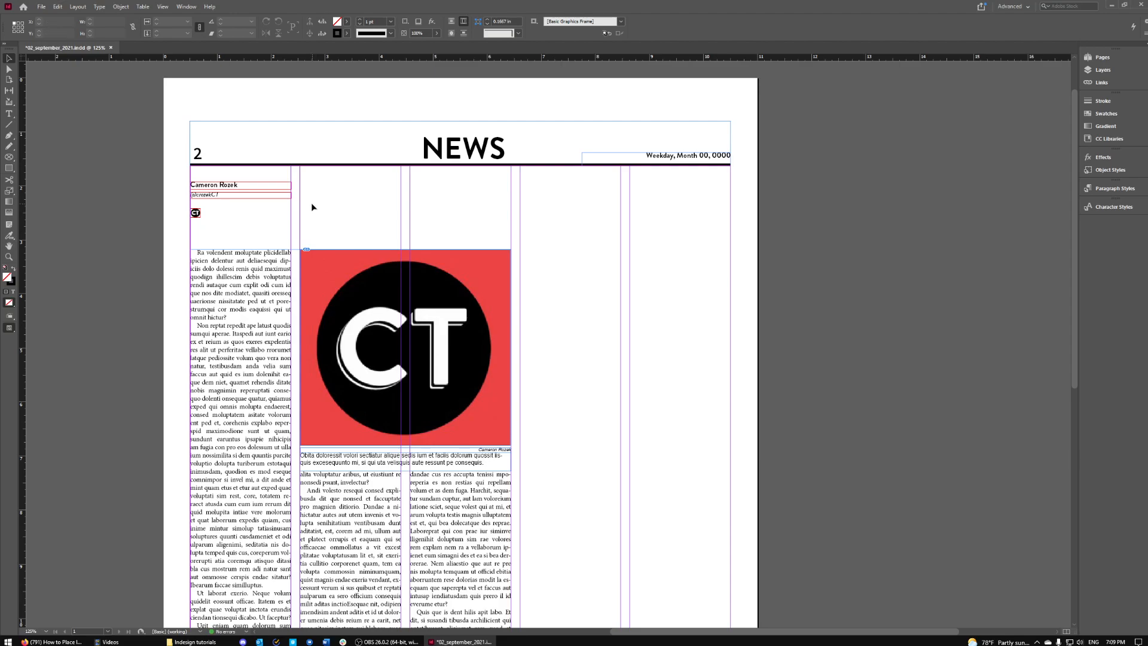
- Duplicate the byline group and move the copy to the top of the rightmost column
click(256, 185)
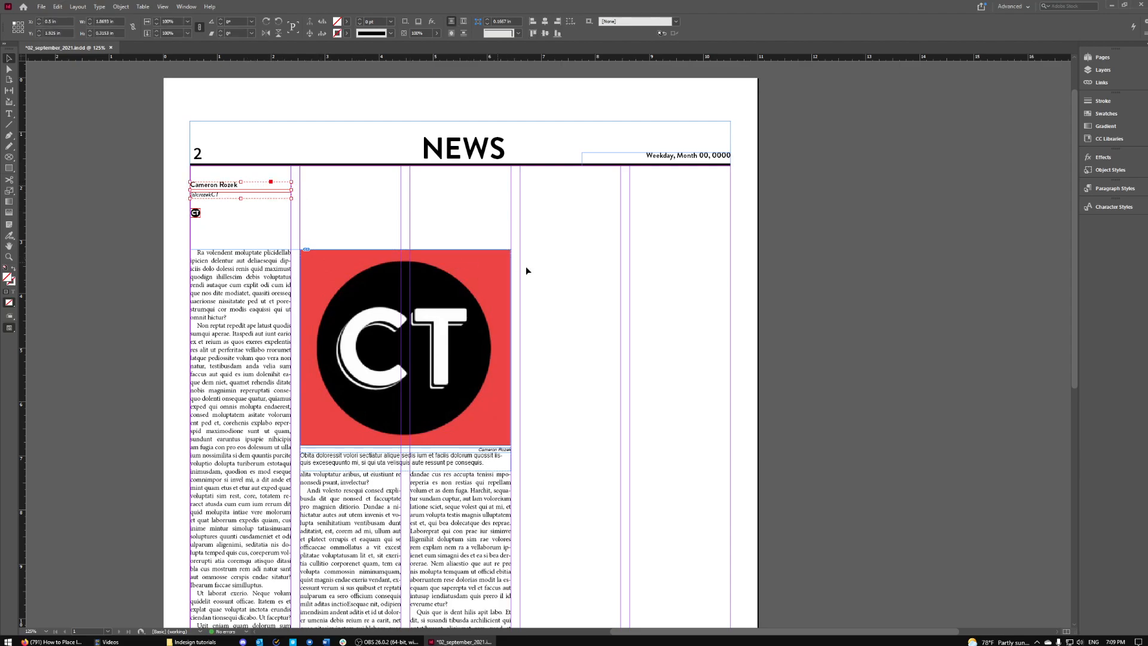
key(ctrl+v)
drag(581, 346, 602, 207)
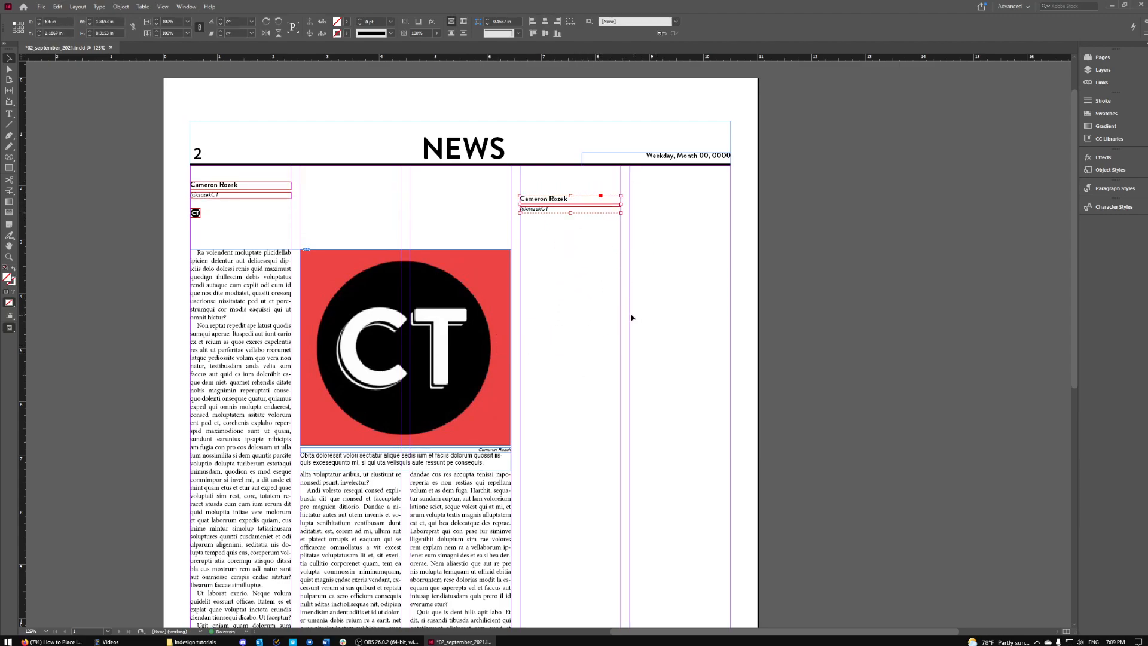
- Replace the copy's name and social handle with the second writer's name and handle
double_click(551, 199)
triple_click(563, 198)
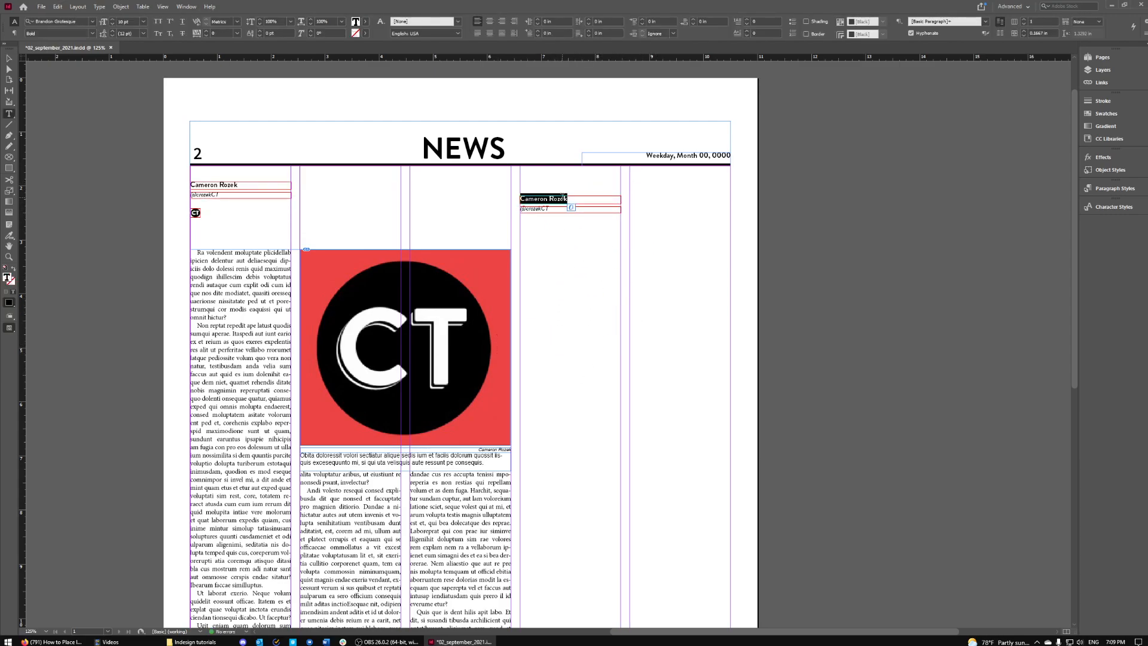
drag(551, 209, 527, 209)
click(577, 208)
double_click(578, 208)
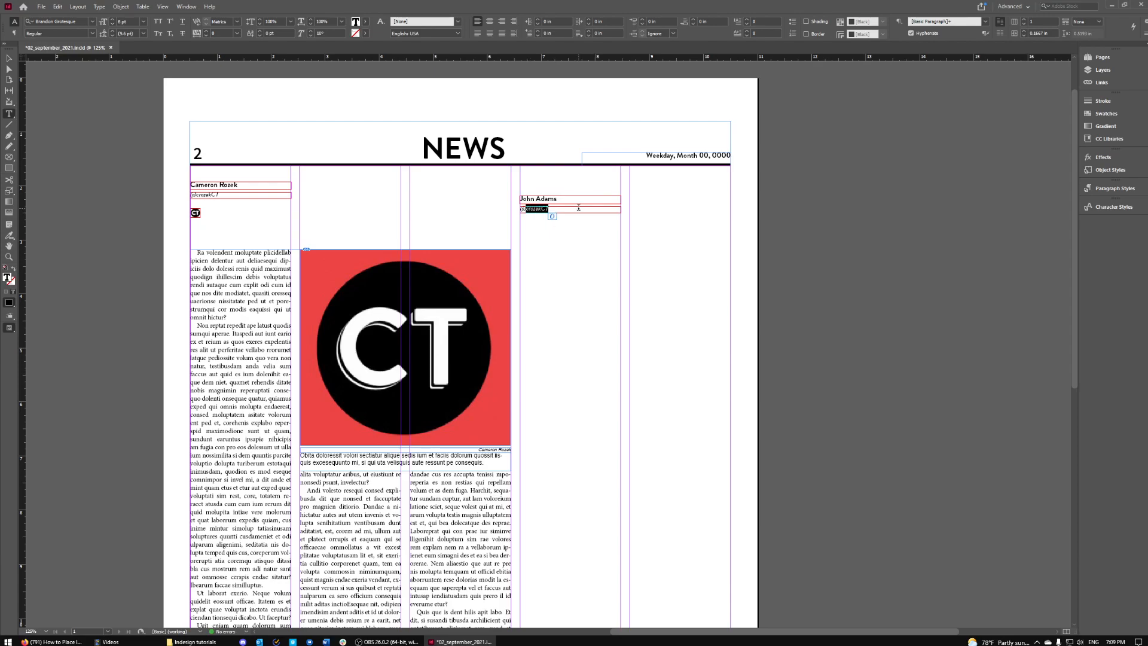
click(446, 215)
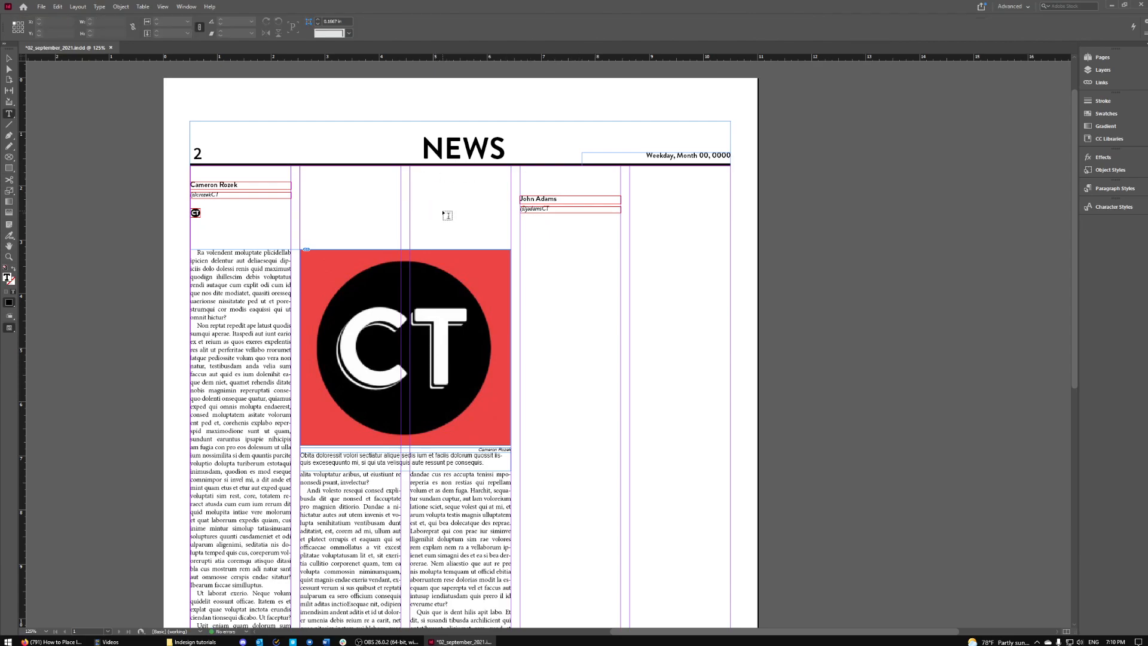
click(9, 58)
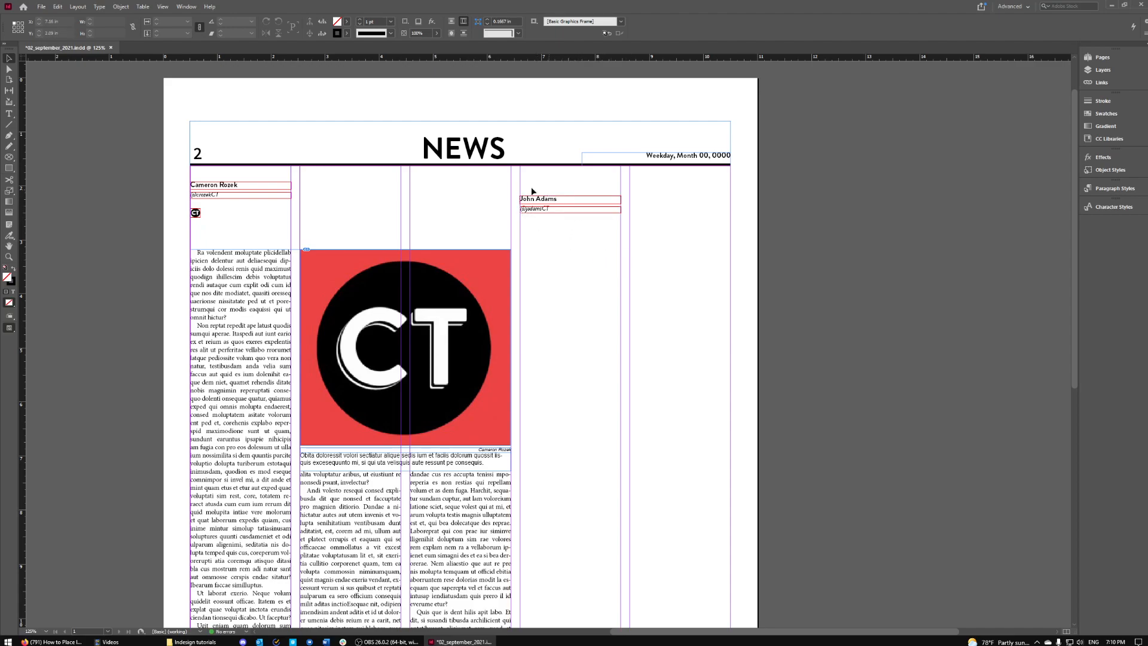
- Move both frames of the second byline into column 1, just above the body text
drag(514, 189, 536, 211)
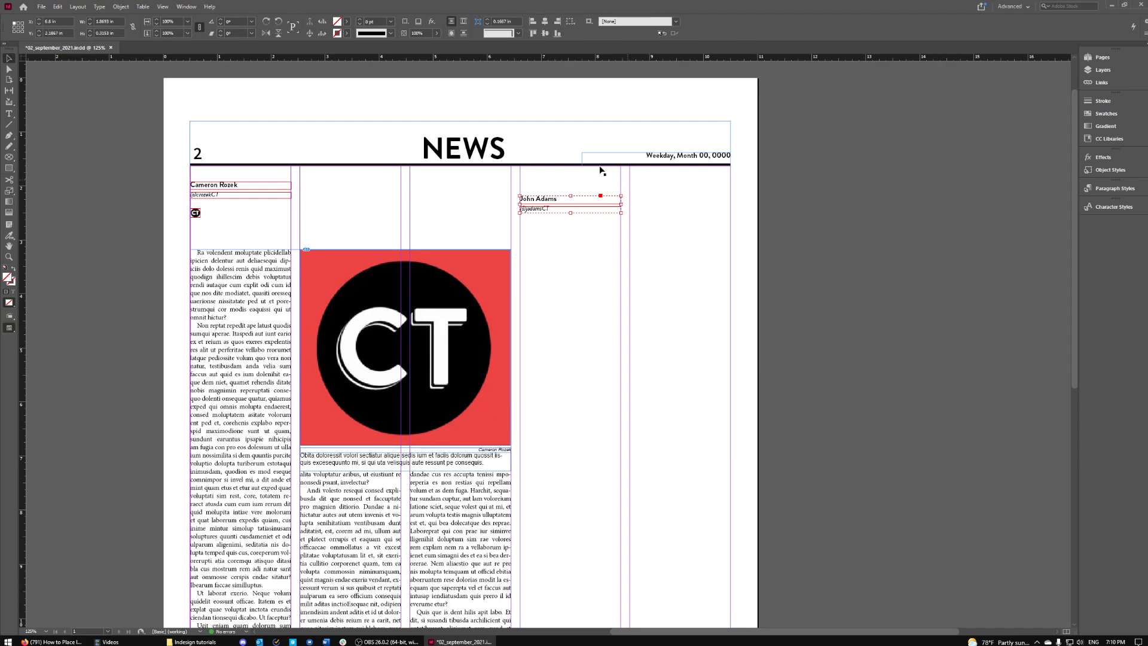
click(463, 22)
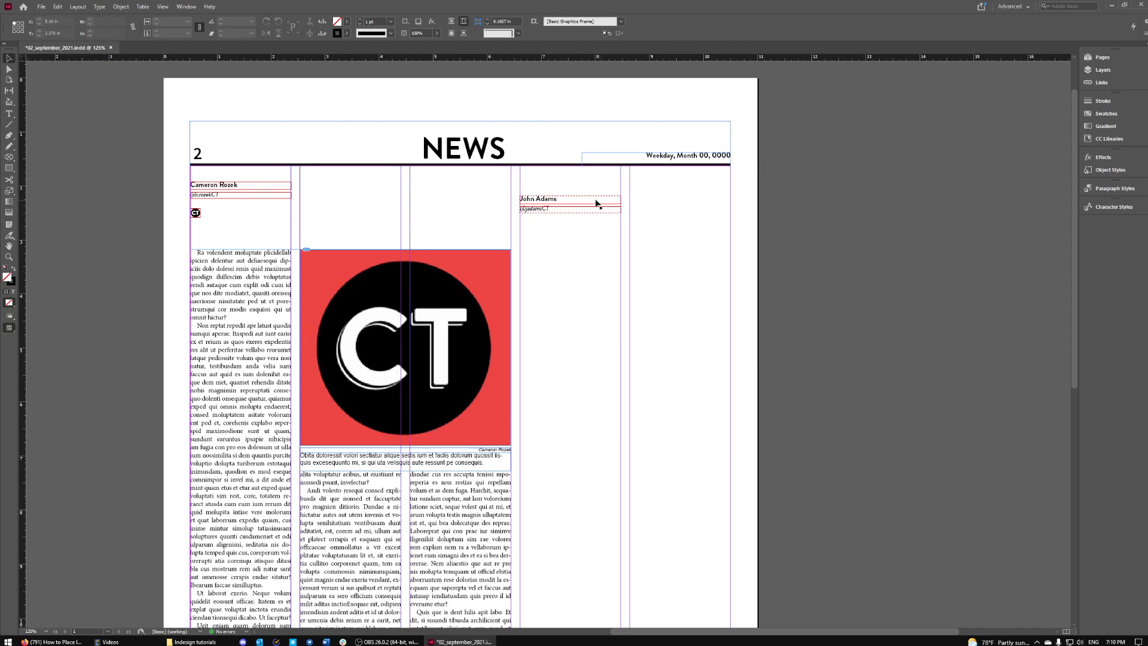
drag(598, 204, 268, 258)
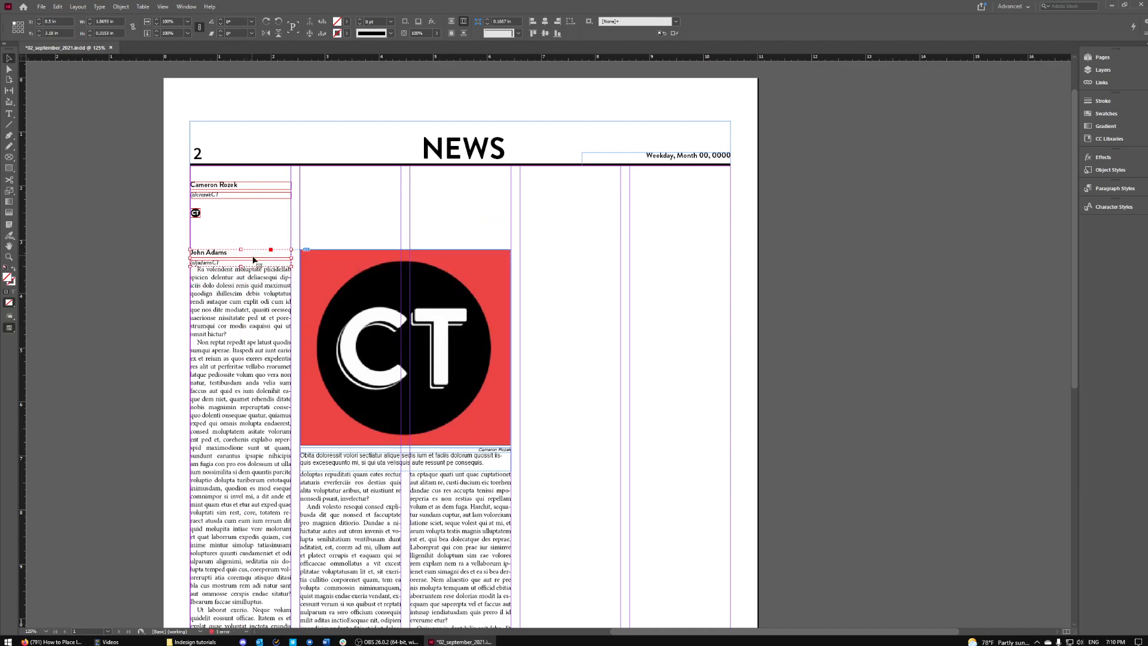
click(273, 220)
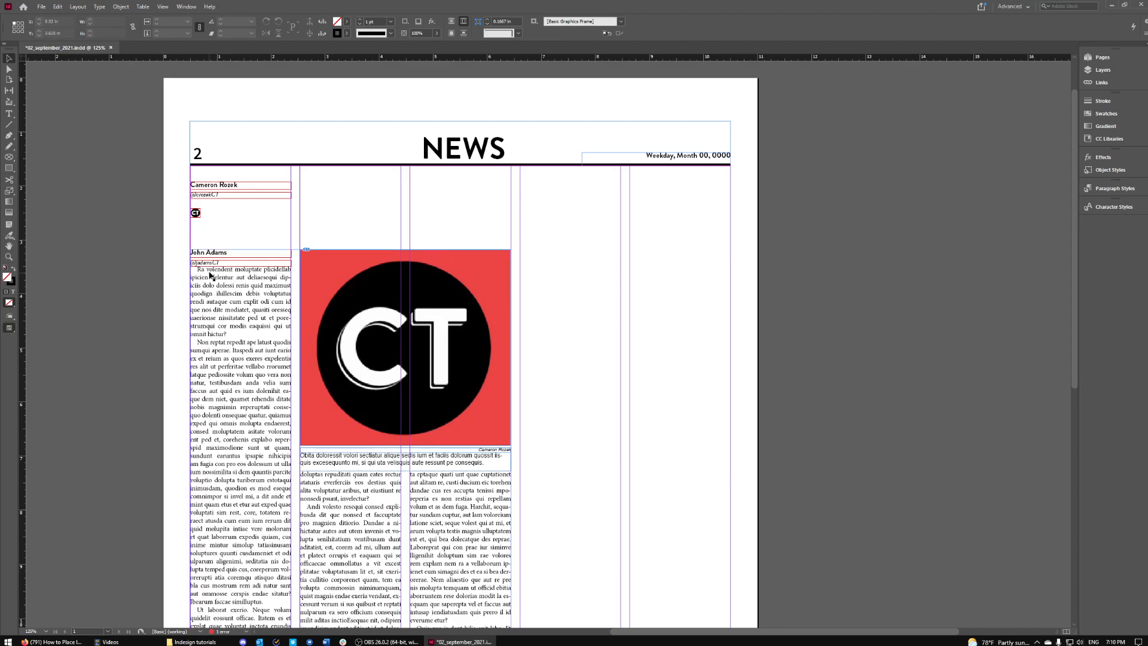
- Lengthen the body text frame under the photo so the text refits
scroll(546, 333, down, 3)
scroll(545, 333, down, 1)
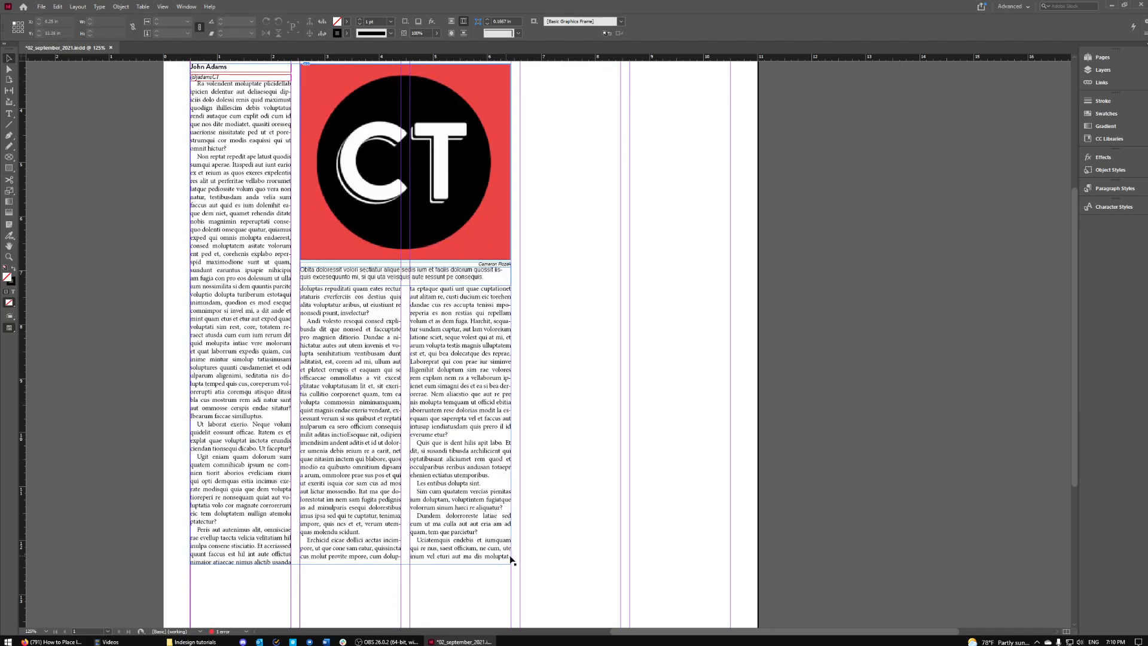
click(390, 549)
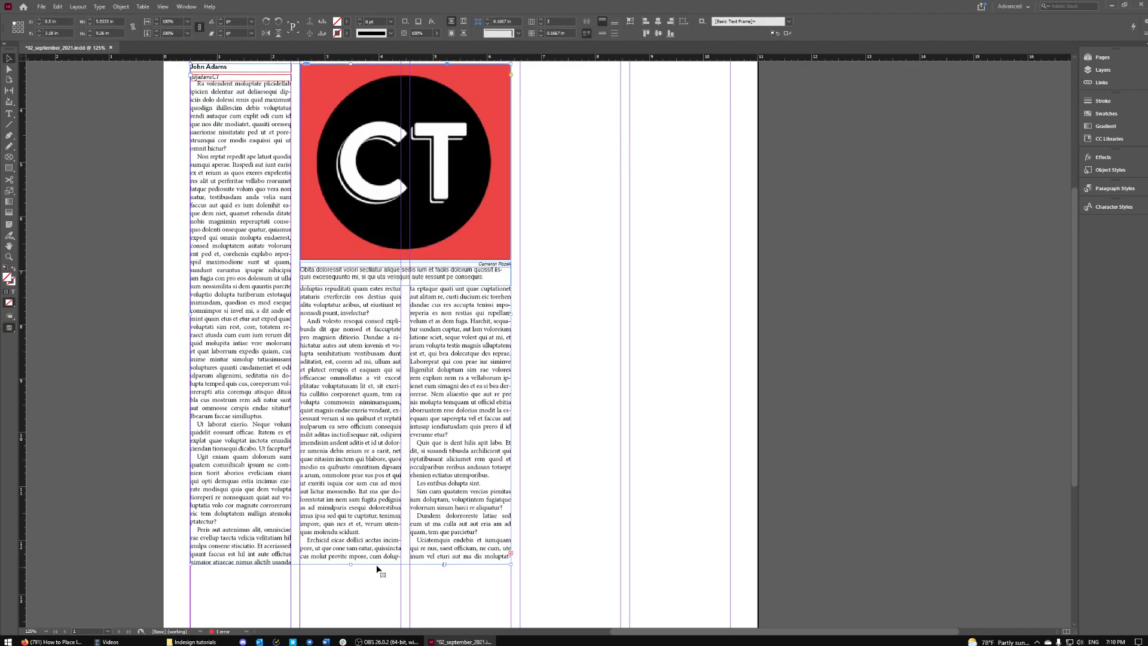
drag(352, 566, 352, 573)
scroll(630, 566, up, 5)
click(239, 308)
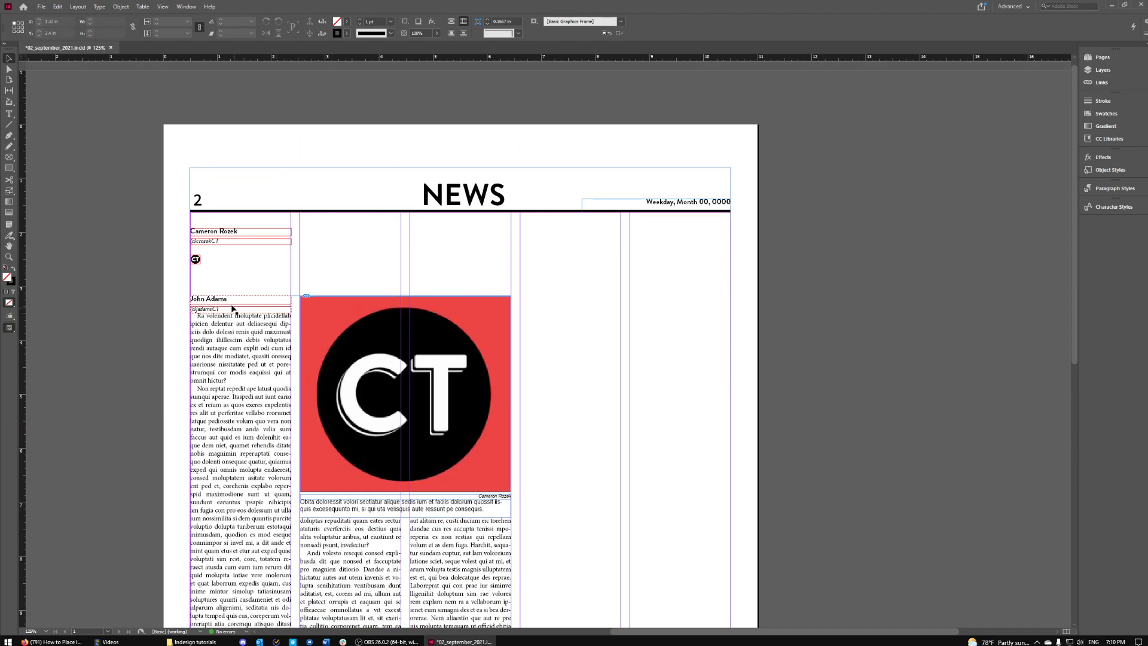
scroll(283, 397, up, 3)
scroll(307, 369, down, 1)
scroll(526, 162, up, 1)
scroll(557, 177, down, 1)
- Clear the selection and bring guides and frame edges back into view
scroll(558, 177, down, 2)
click(784, 234)
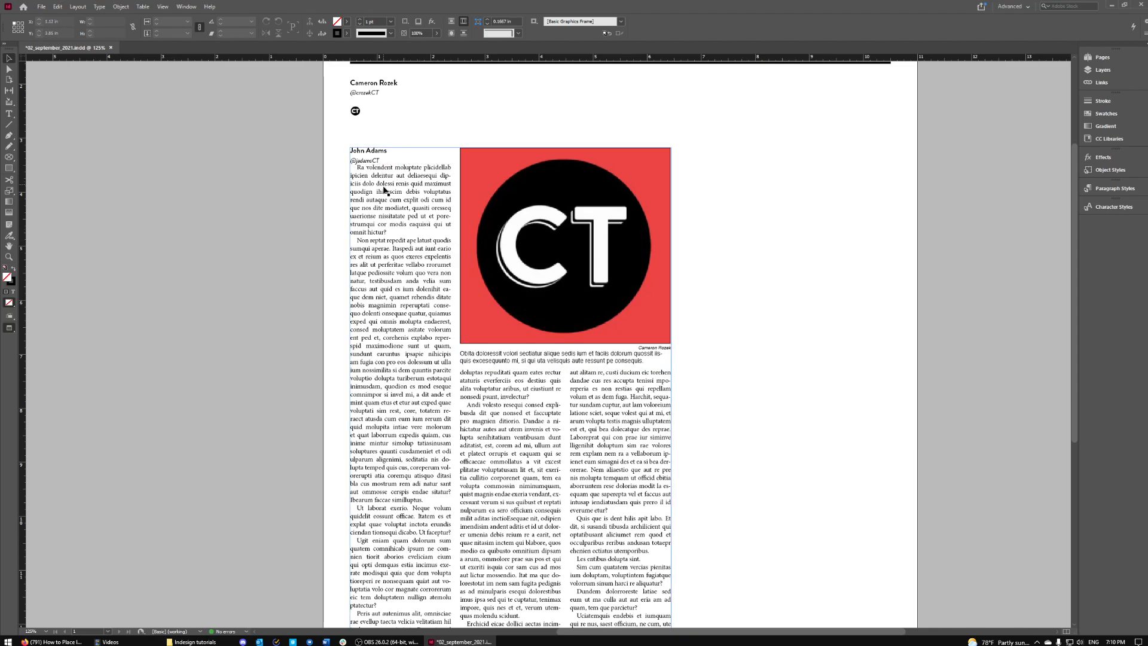
click(372, 163)
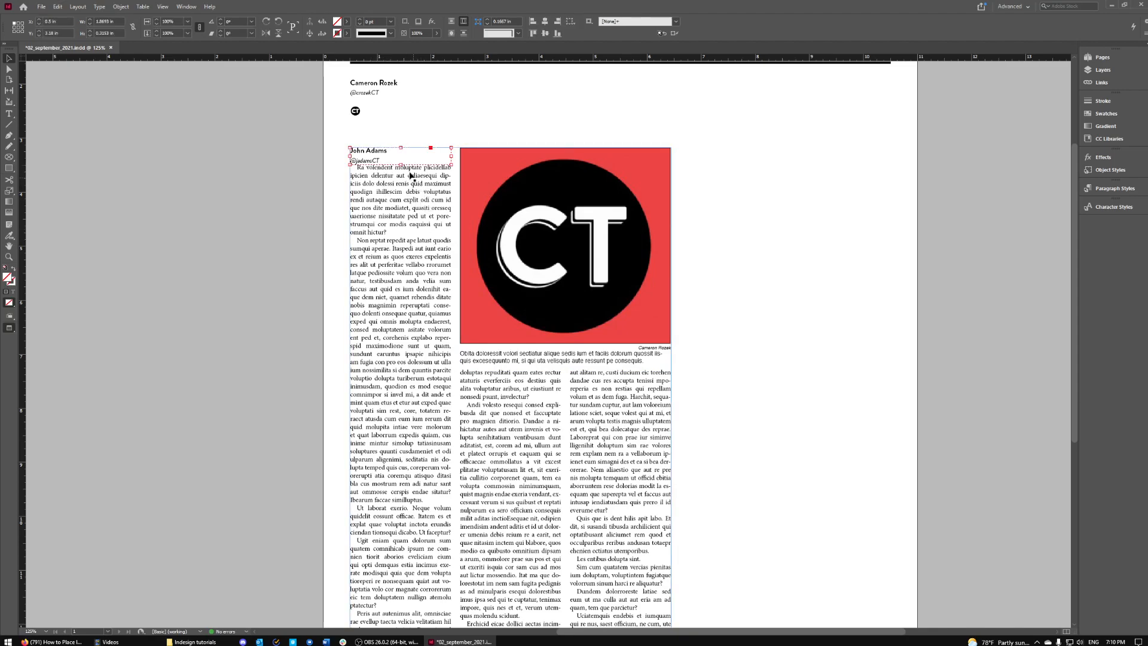
key(ctrl+shift+a)
key(w)
drag(395, 152, 419, 129)
scroll(584, 189, up, 3)
scroll(450, 225, up, 2)
scroll(450, 227, up, 1)
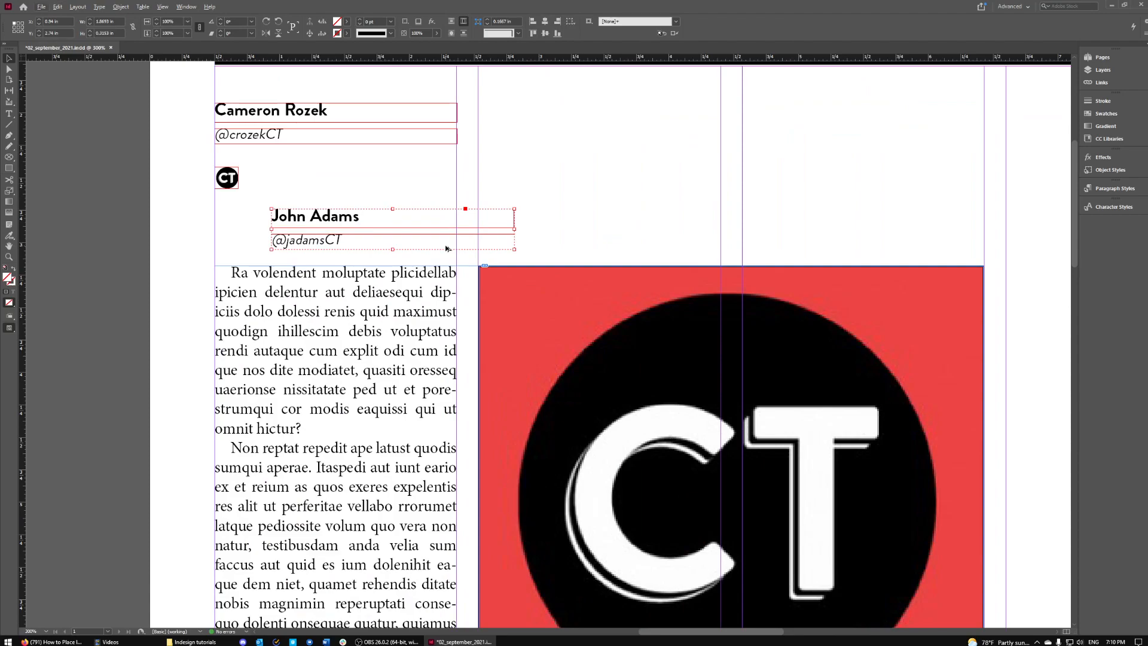
- Make the handle frame slightly taller and move the second byline flush-left above the body text
double_click(396, 241)
double_click(395, 241)
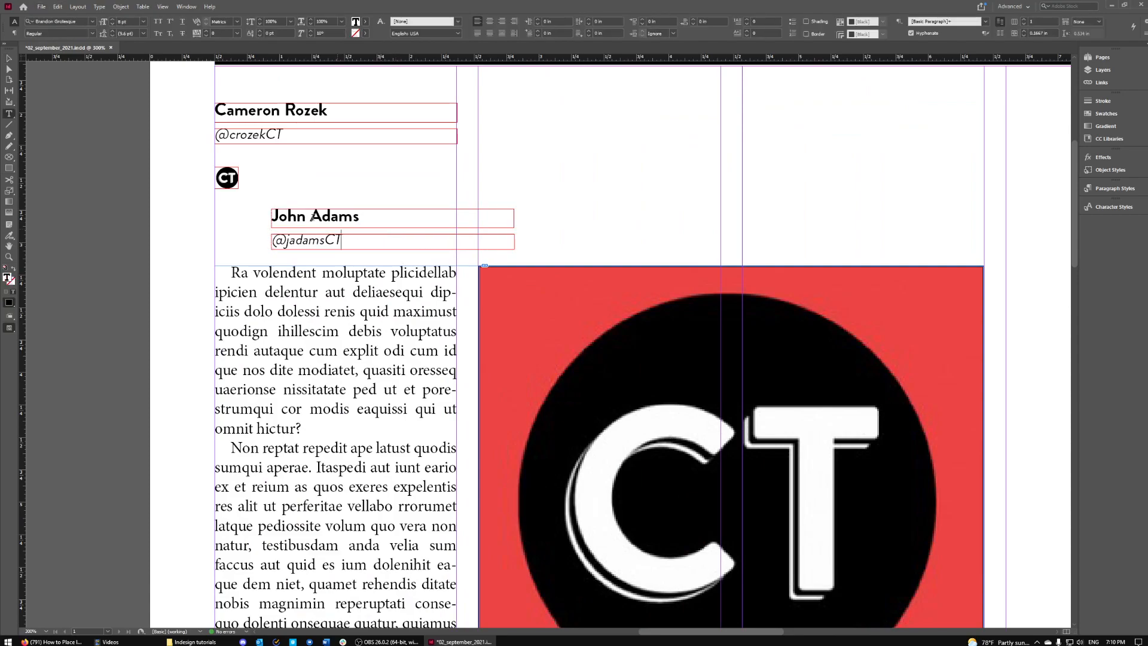
click(9, 58)
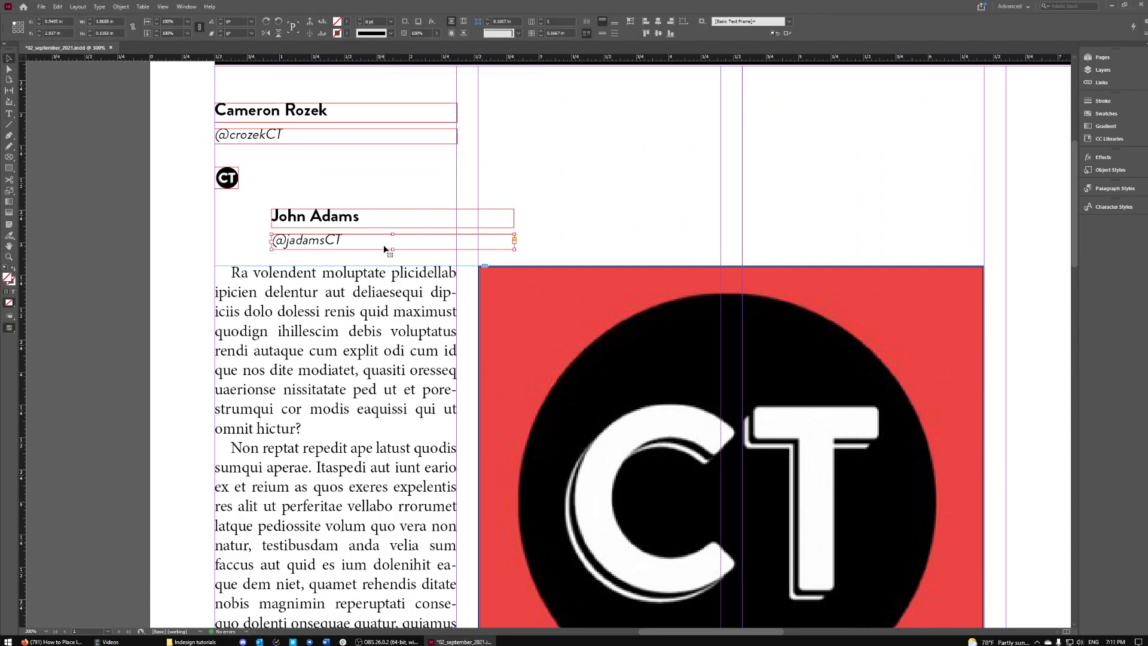
drag(393, 250, 393, 260)
drag(386, 217, 330, 279)
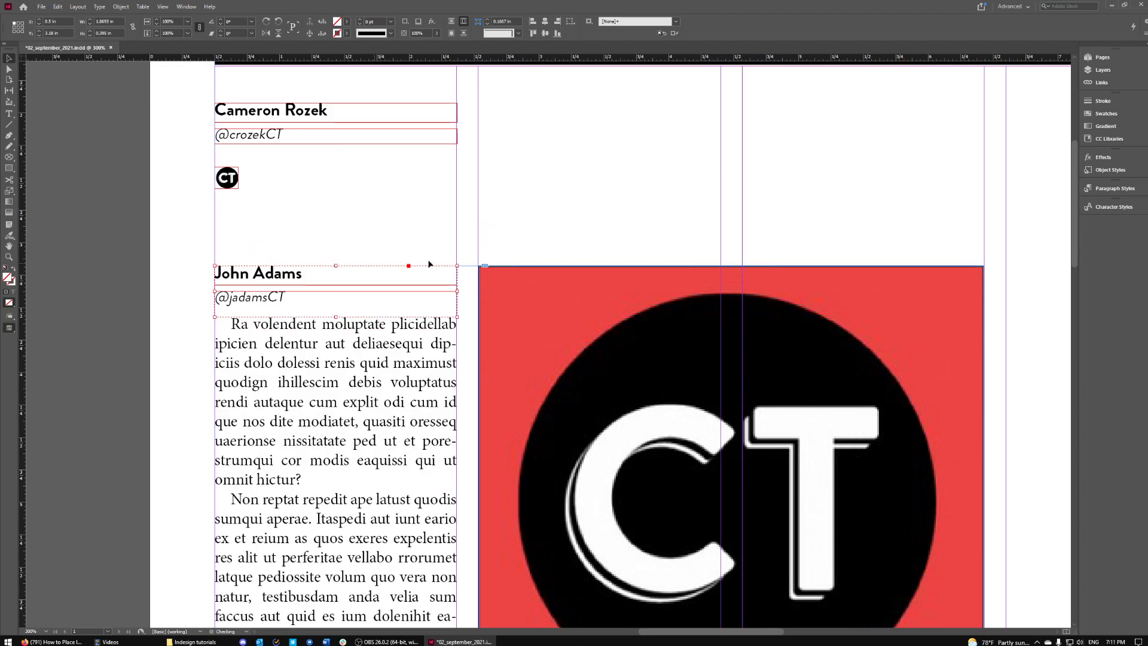
click(558, 205)
key(Tab)
scroll(454, 310, down, 2)
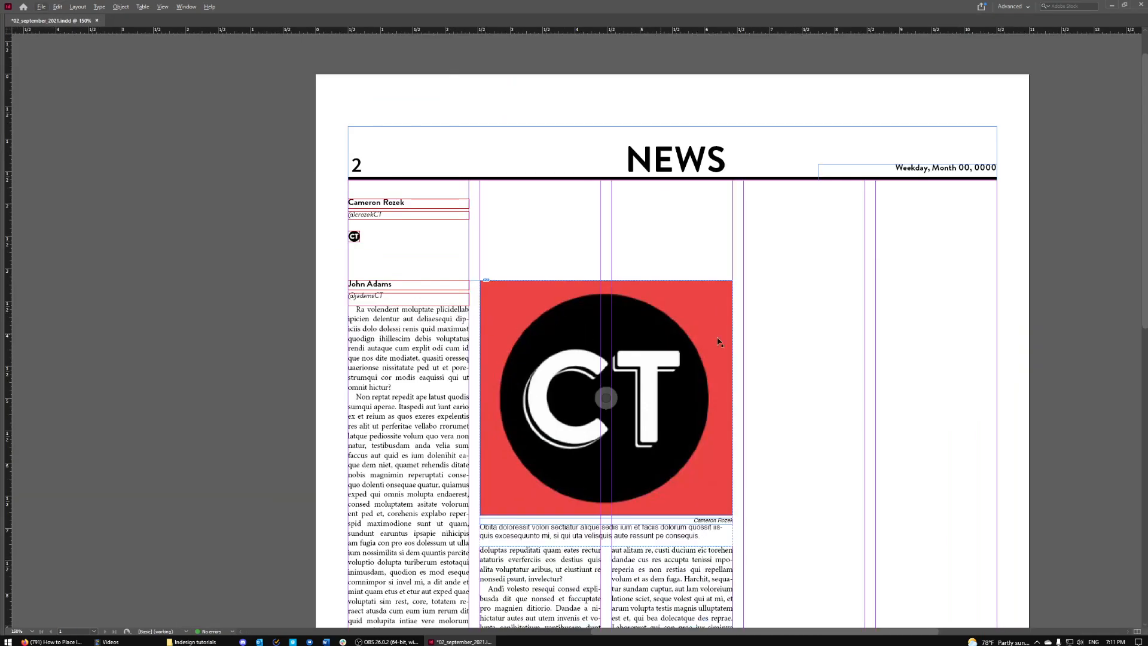
scroll(877, 347, down, 2)
key(w)
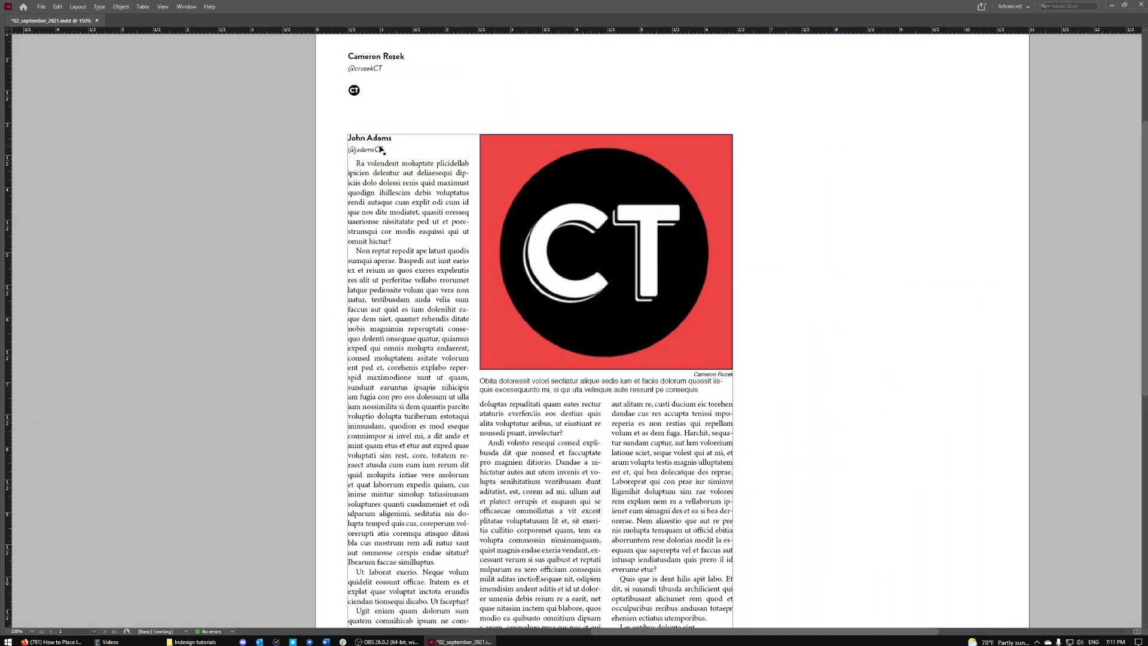
scroll(801, 217, down, 3)
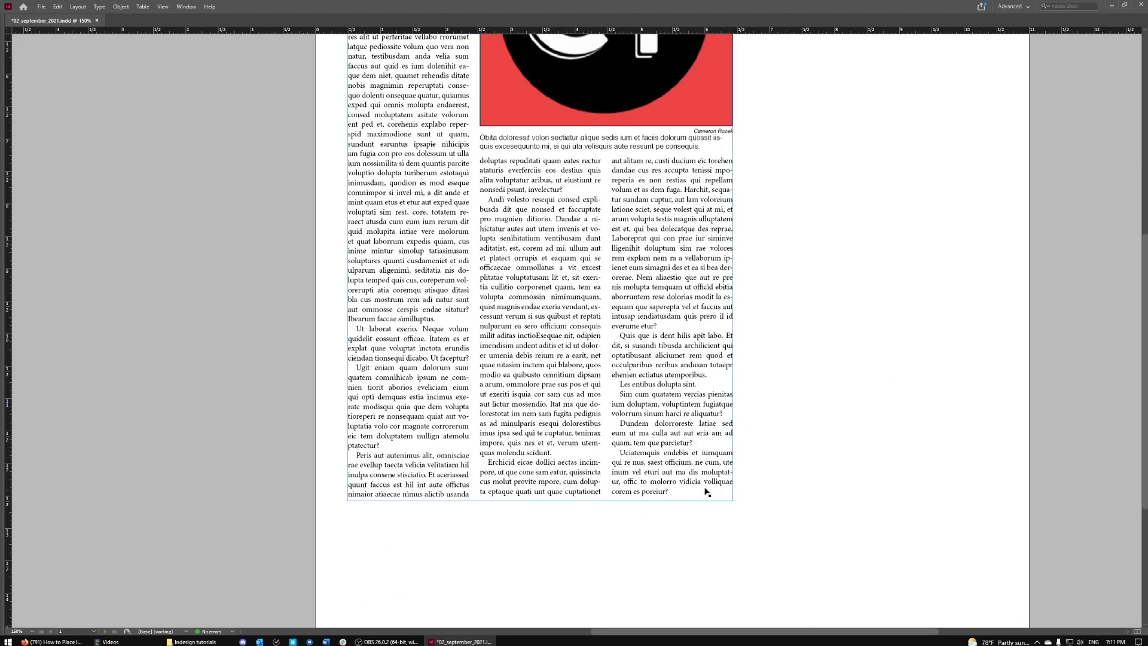
scroll(843, 376, up, 1)
scroll(842, 375, down, 1)
scroll(649, 523, up, 2)
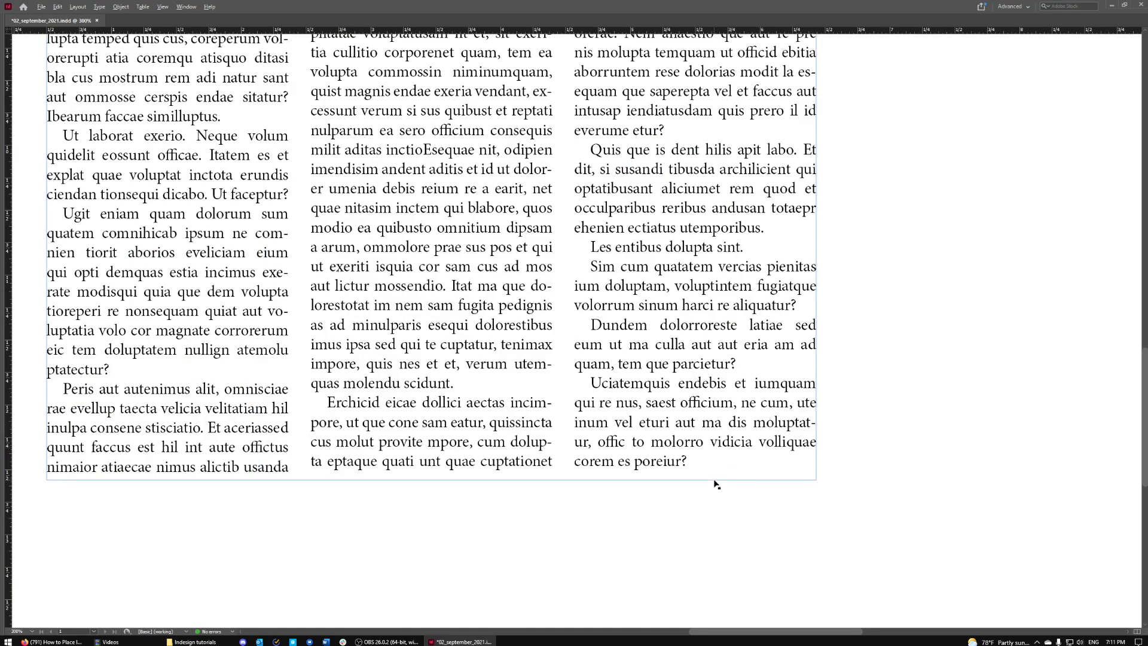
scroll(716, 485, down, 2)
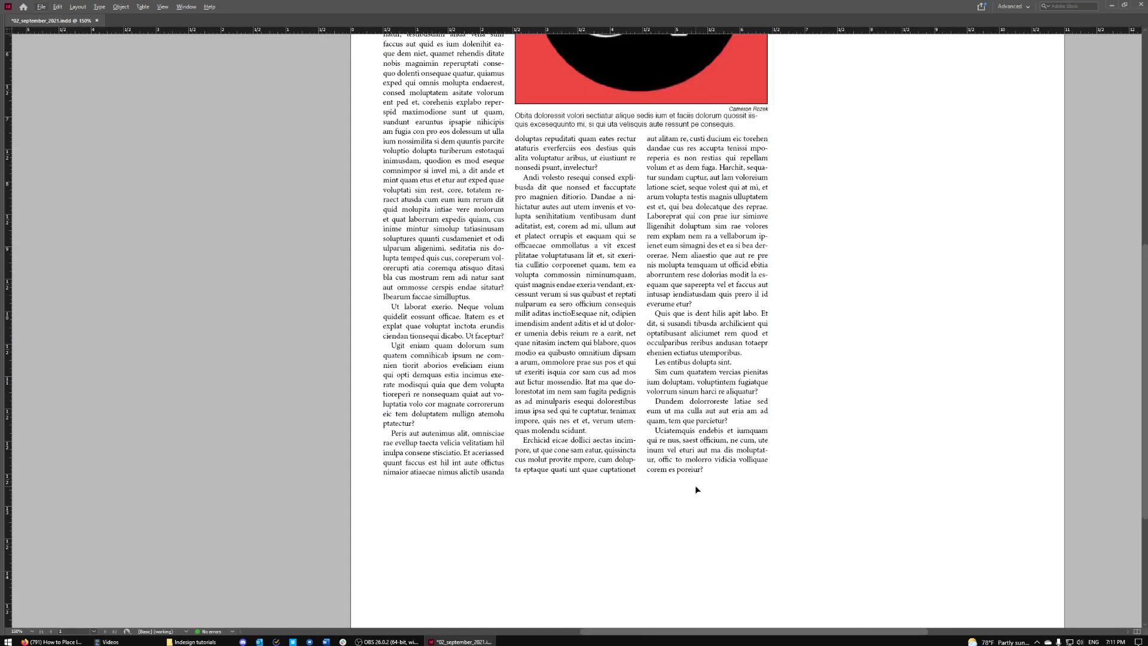
scroll(882, 443, up, 3)
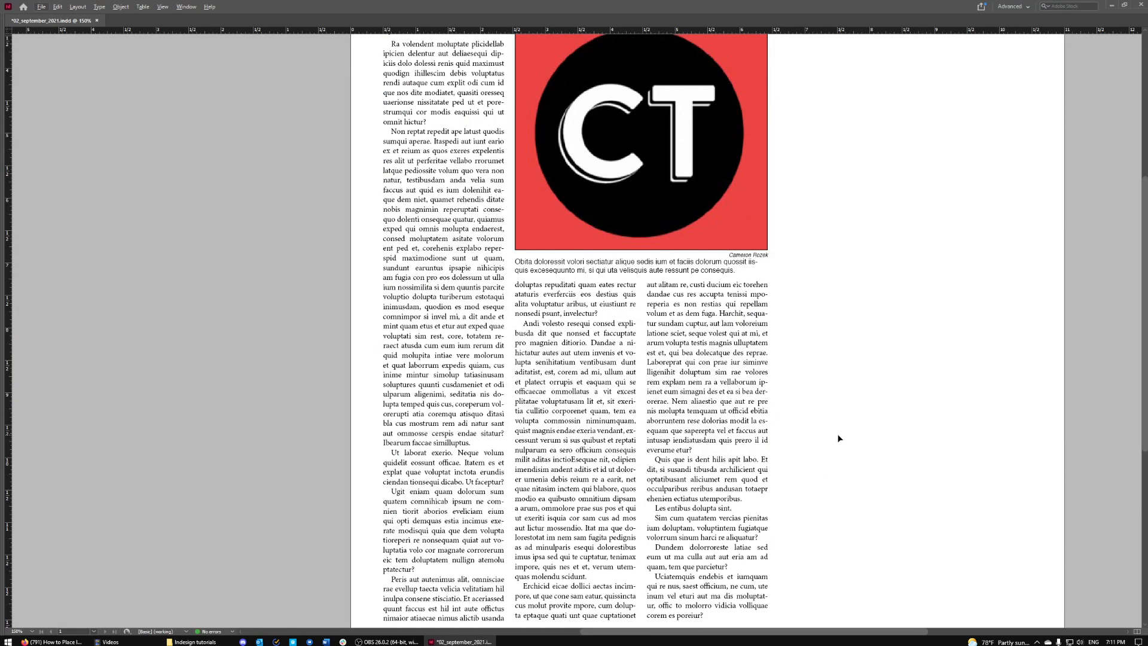
scroll(839, 438, down, 1)
key(w)
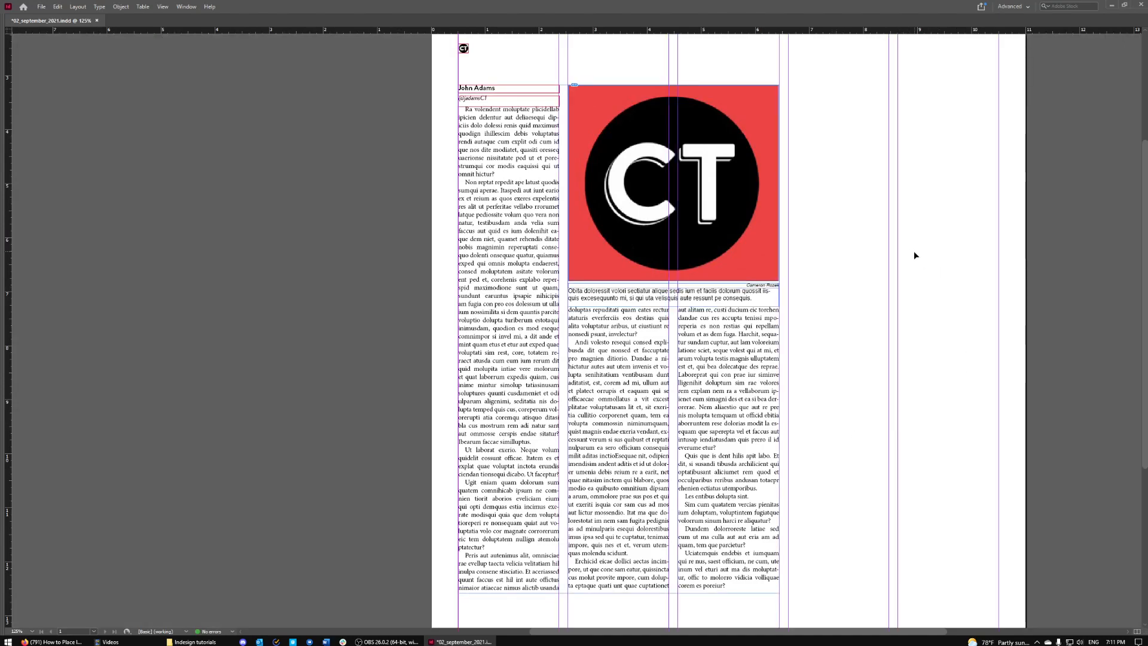
scroll(914, 250, up, 2)
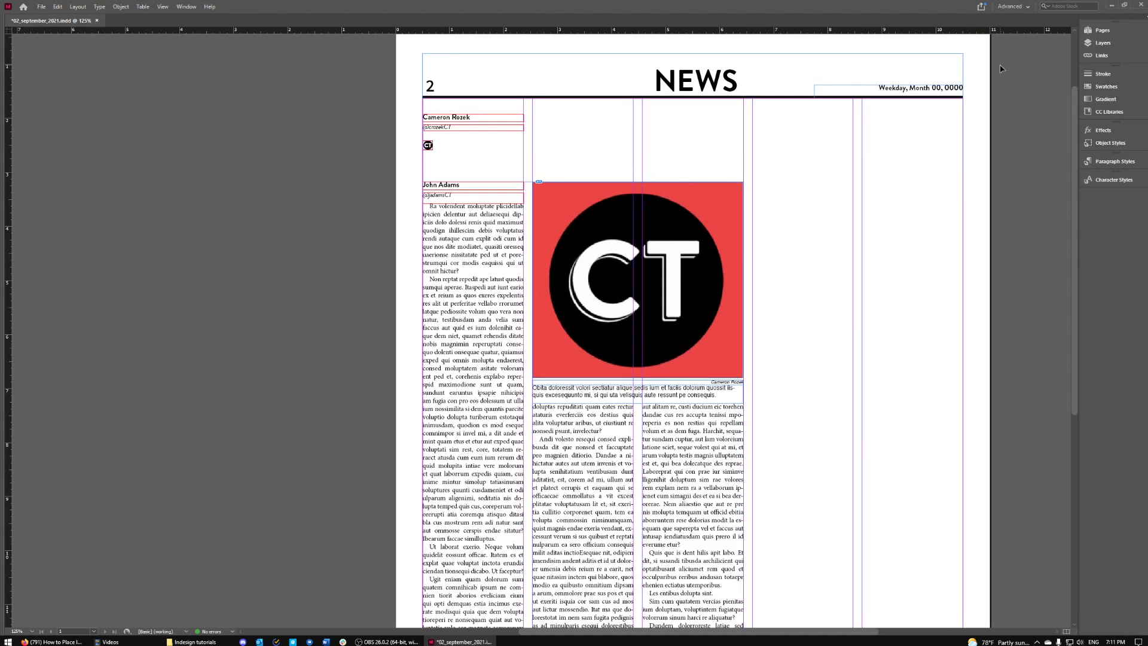
- Reset the workspace to the Advanced layout
click(1015, 7)
click(1024, 17)
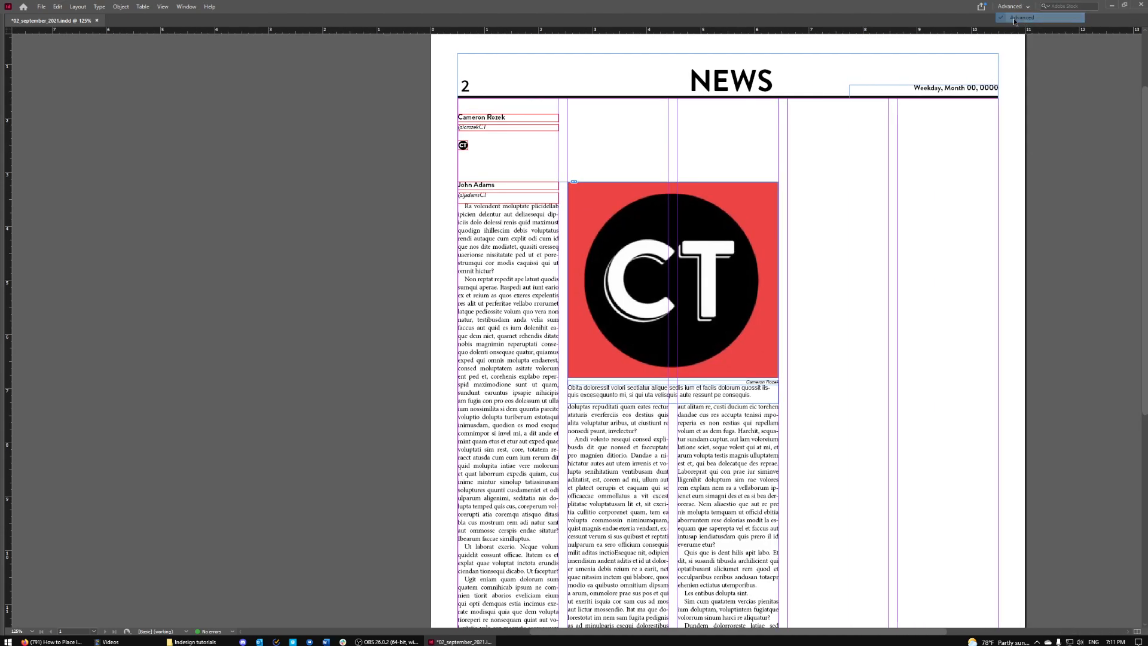
scroll(614, 311, down, 3)
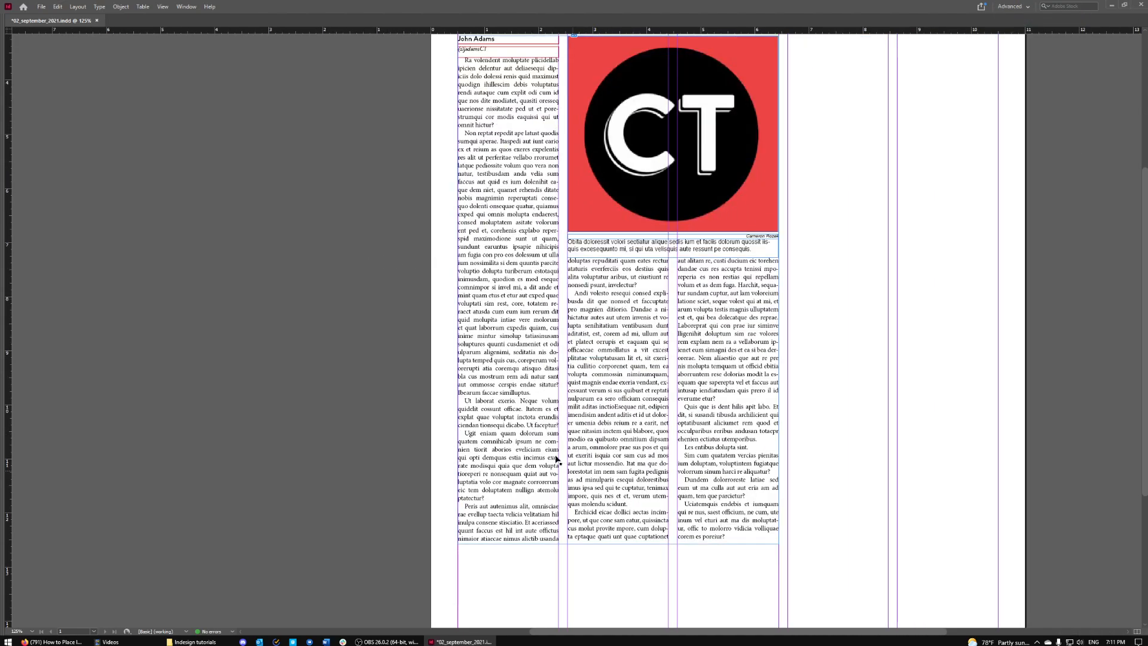
scroll(530, 243, up, 4)
drag(464, 195, 851, 372)
scroll(867, 372, down, 4)
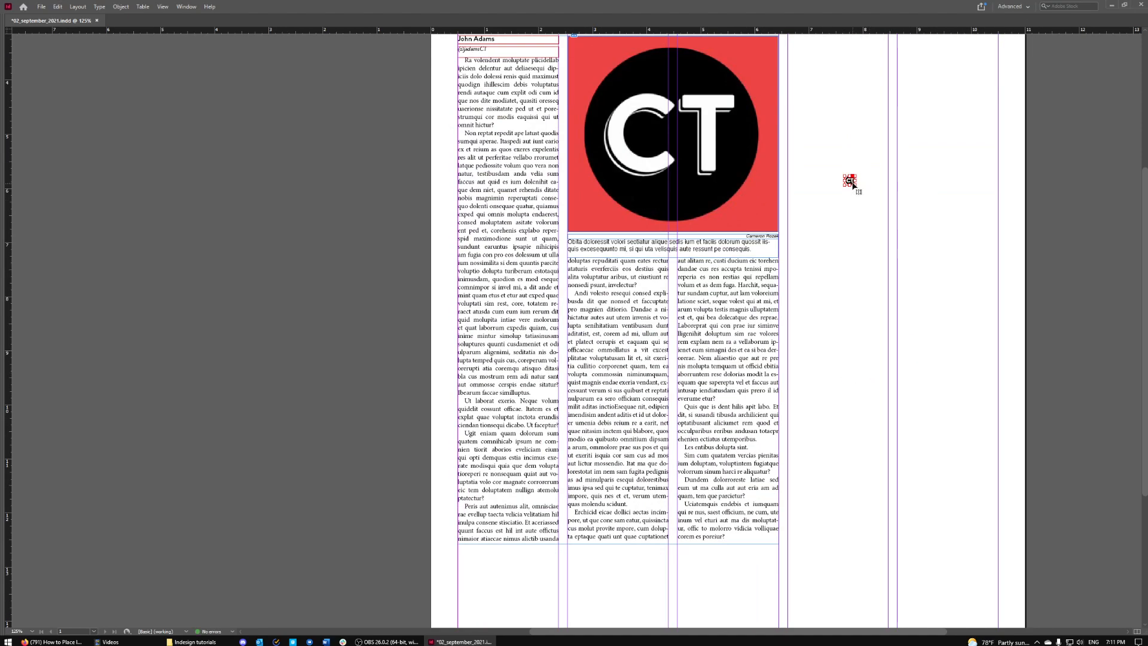
- Drag the small CT logo from the first column to right after "poreiur?"
drag(851, 181, 802, 540)
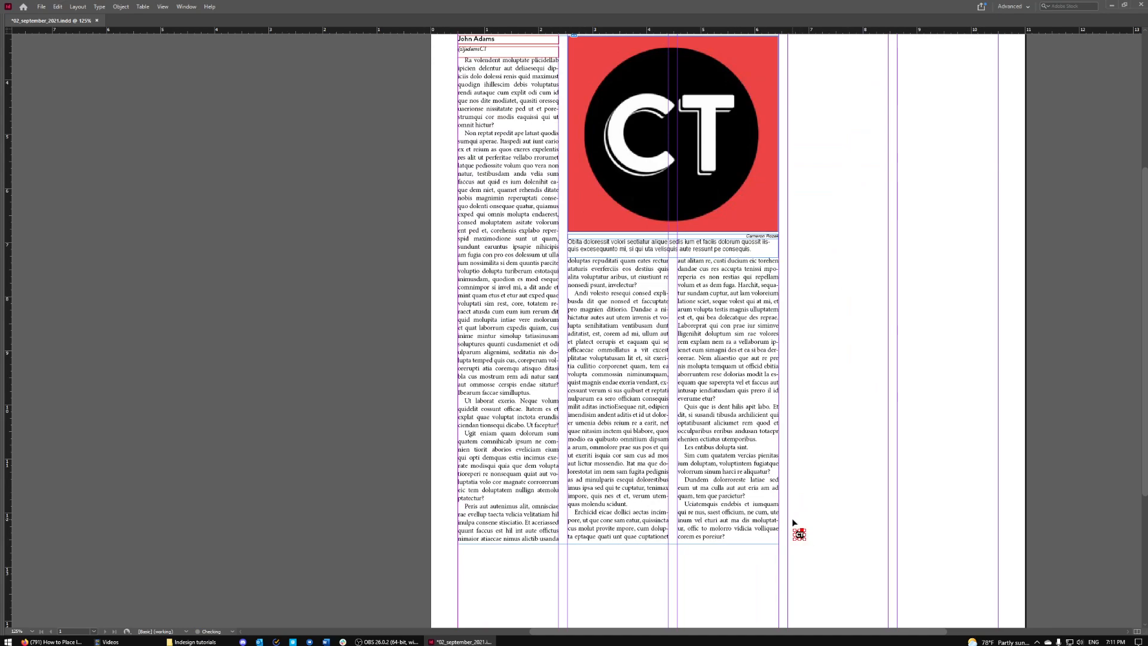
scroll(815, 559, up, 2)
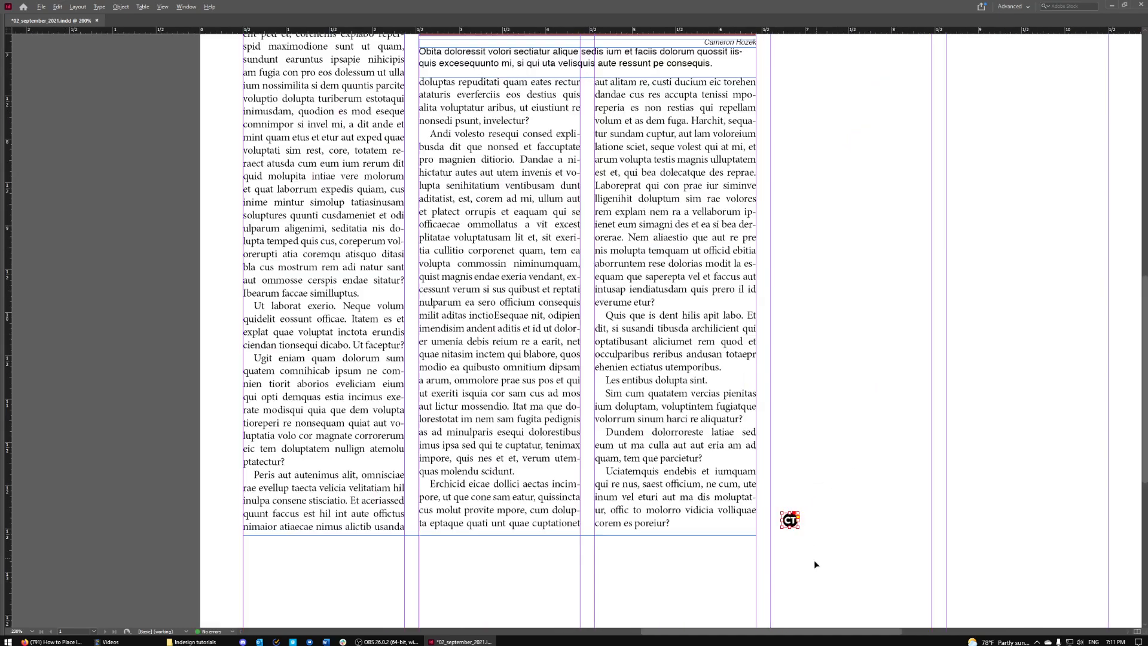
click(874, 450)
drag(792, 523, 750, 530)
click(802, 562)
drag(748, 527, 683, 525)
click(859, 527)
- Fine-tune the CT end mark's position with arrow-key nudges, checking the whole page
key(w)
key(ctrl+1)
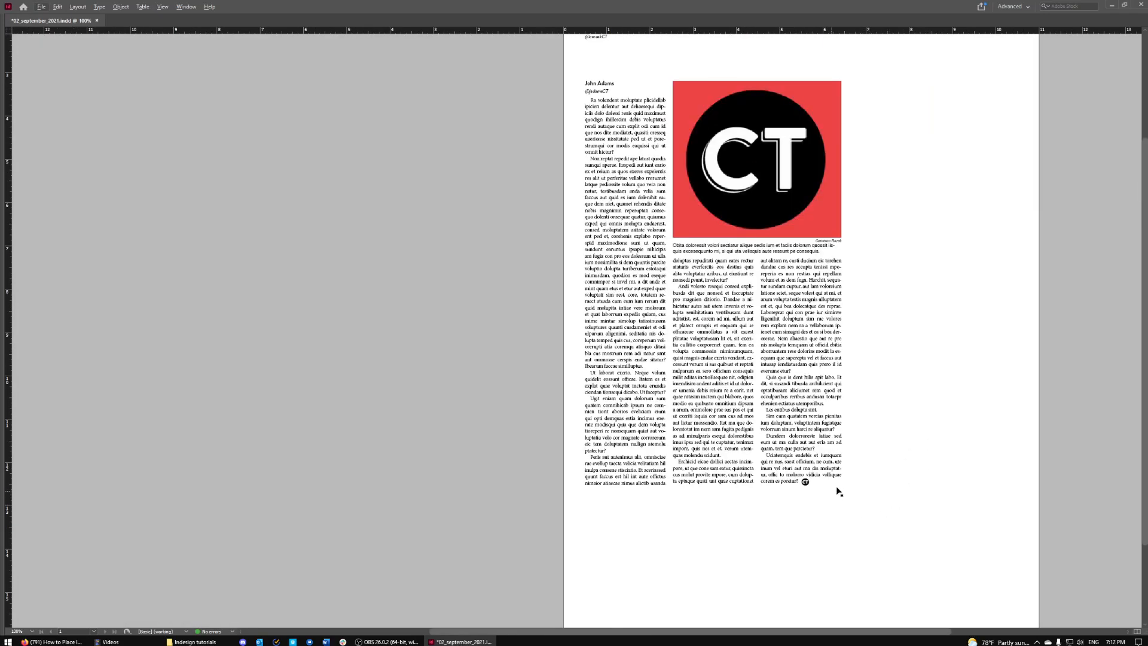
scroll(845, 480, up, 3)
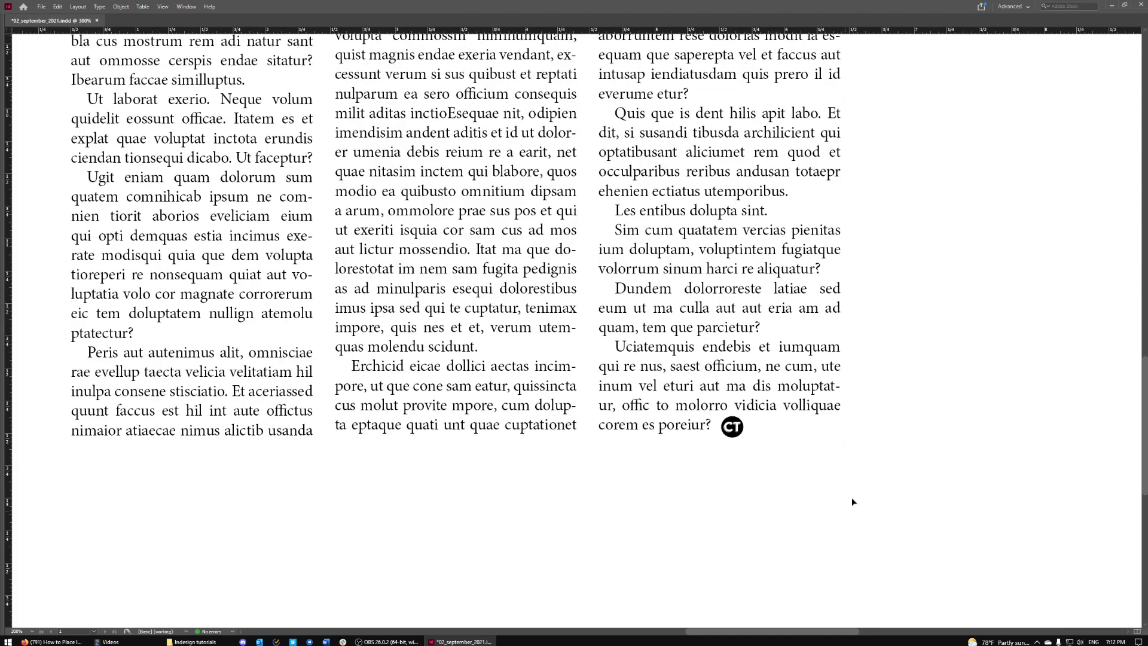
key(w)
drag(732, 427, 830, 429)
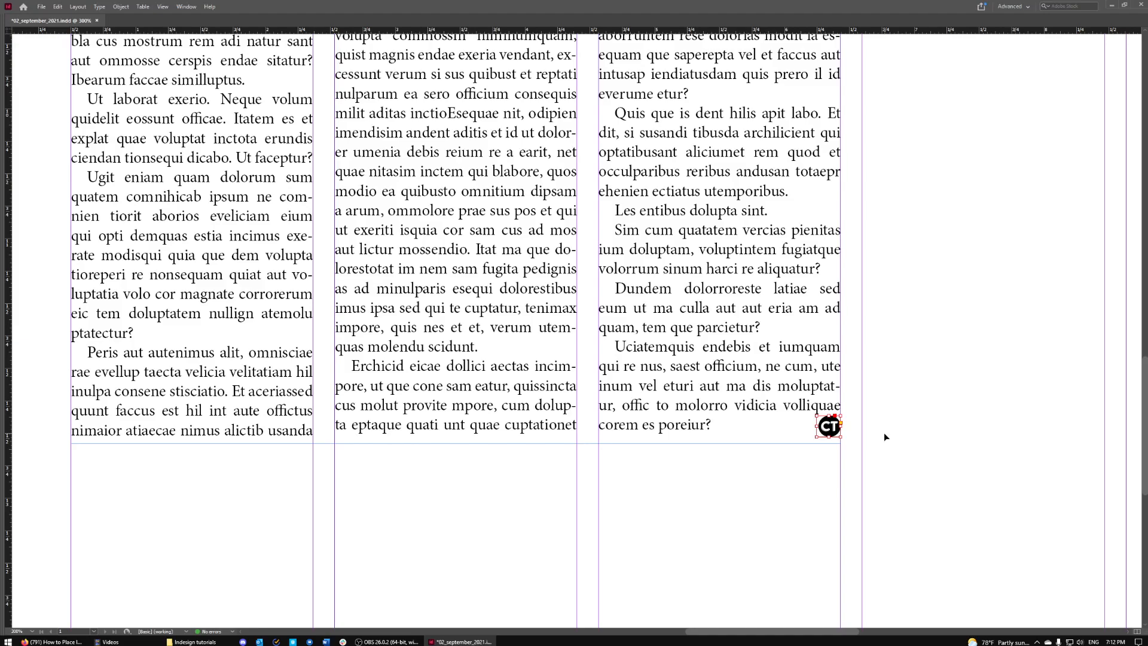
key(Left)
key(Left)
key(Left)
key(Down)
key(Down)
key(Up)
key(Up)
key(Right)
key(Up)
key(Right)
key(Down)
click(904, 432)
key(ctrl+1)
- Move the first writer's byline frames out of column 1 to above the NEWS header
key(w)
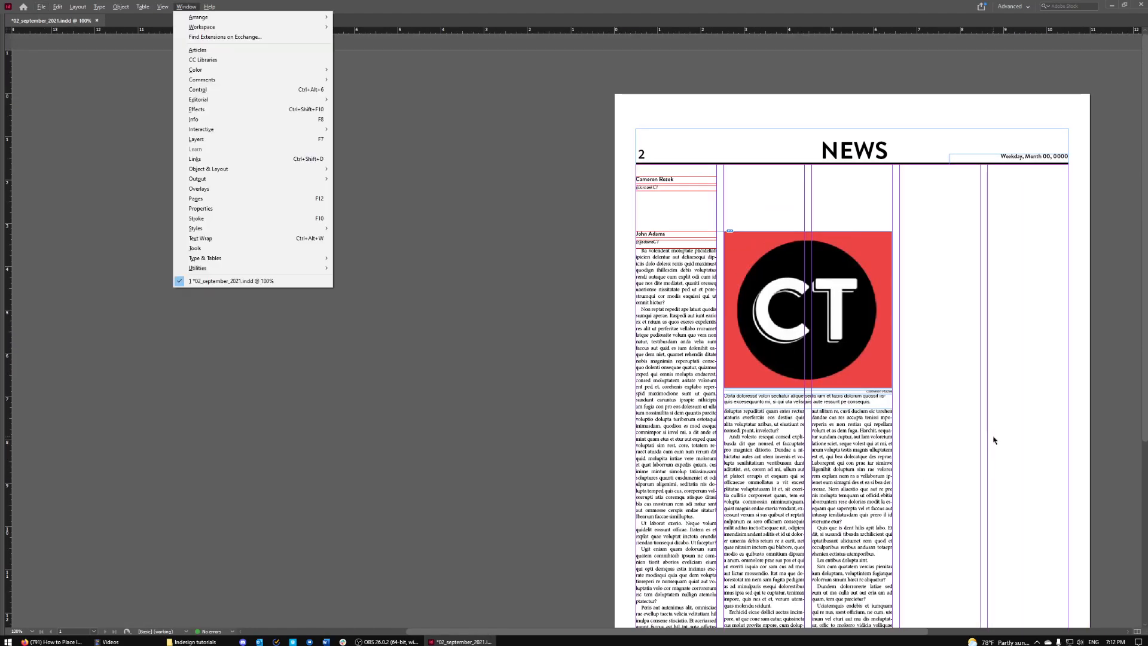
key(w)
key(Escape)
key(Escape)
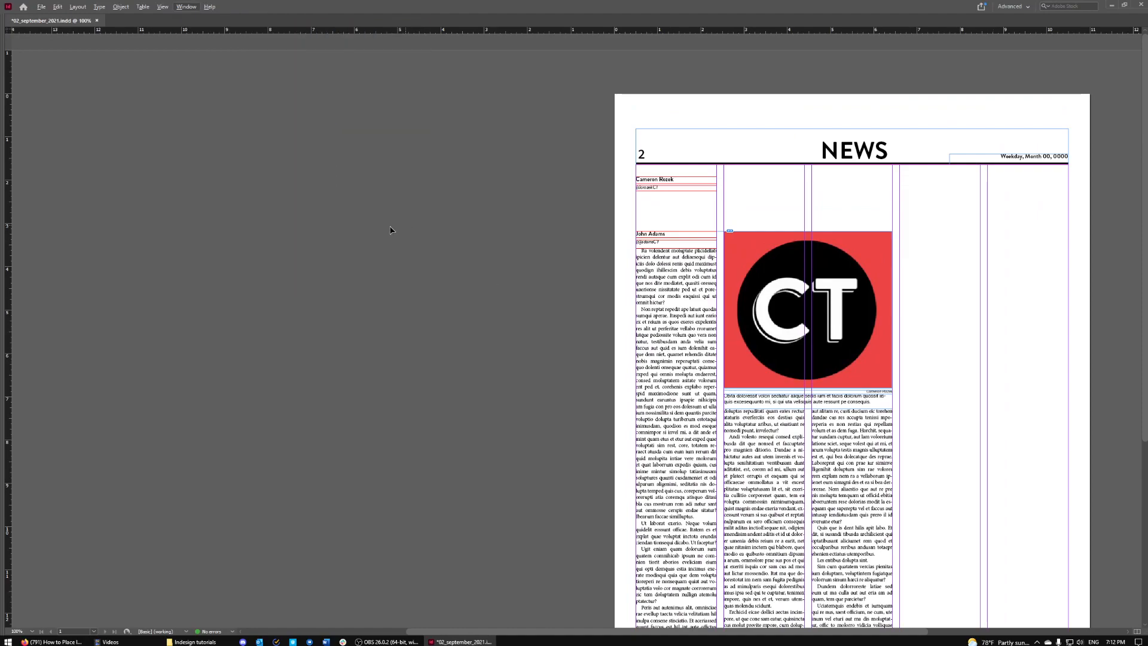
scroll(842, 268, right, 3)
scroll(913, 338, down, 3)
scroll(913, 338, up, 3)
drag(585, 185, 598, 112)
scroll(887, 305, down, 3)
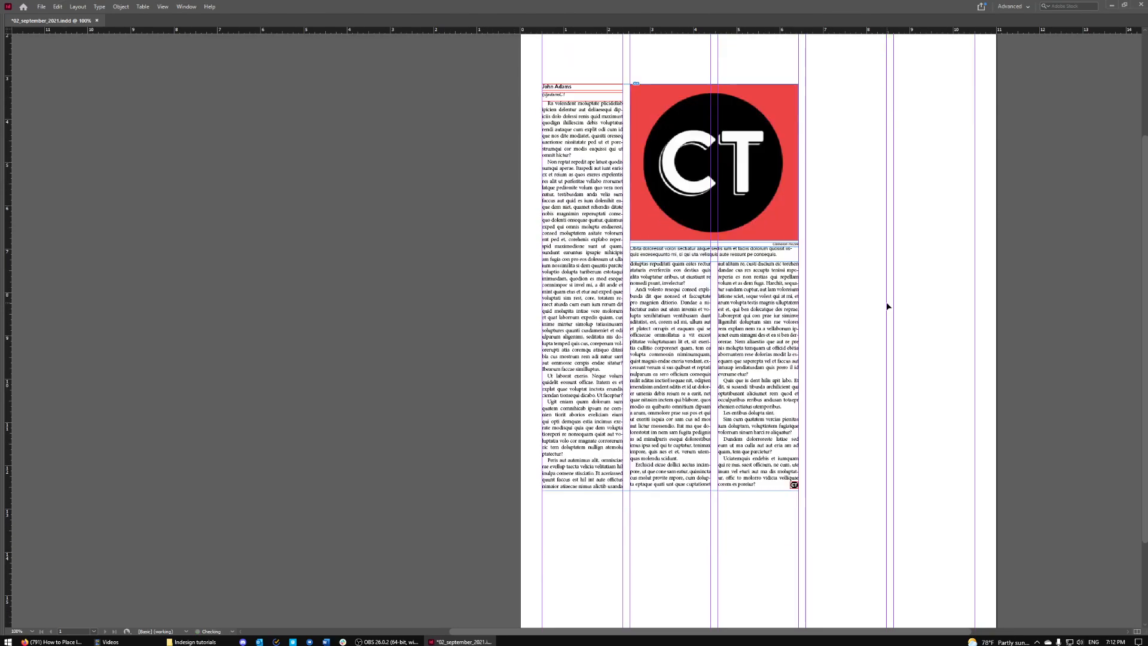
scroll(909, 329, up, 1)
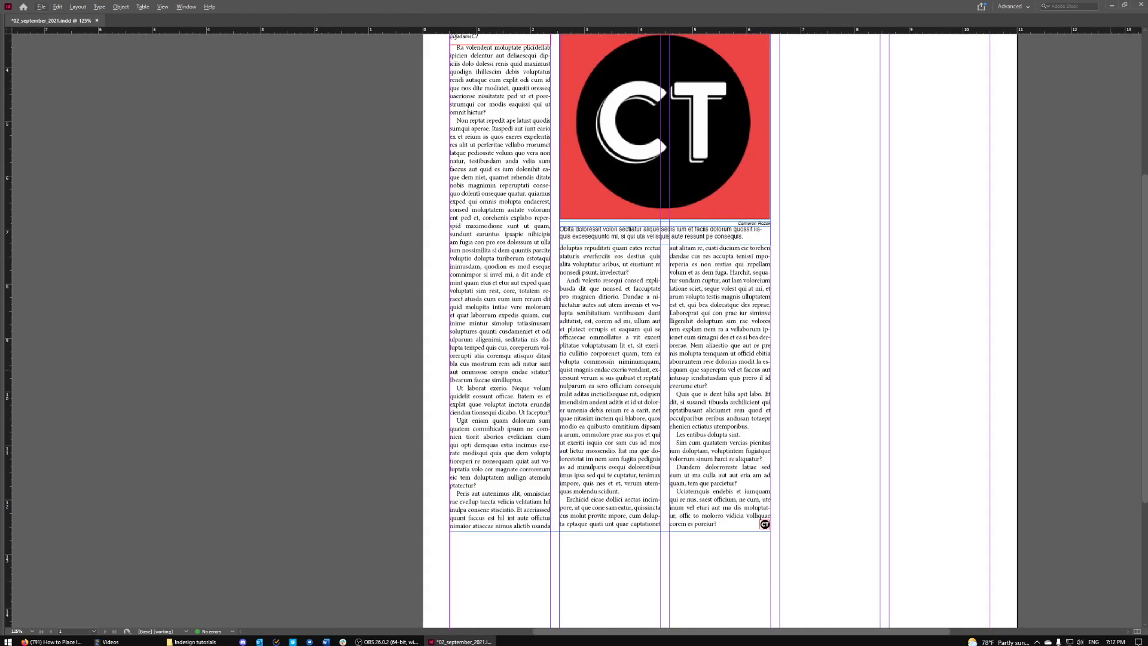
- Restore the tools and side panels with Tab
key(Tab)
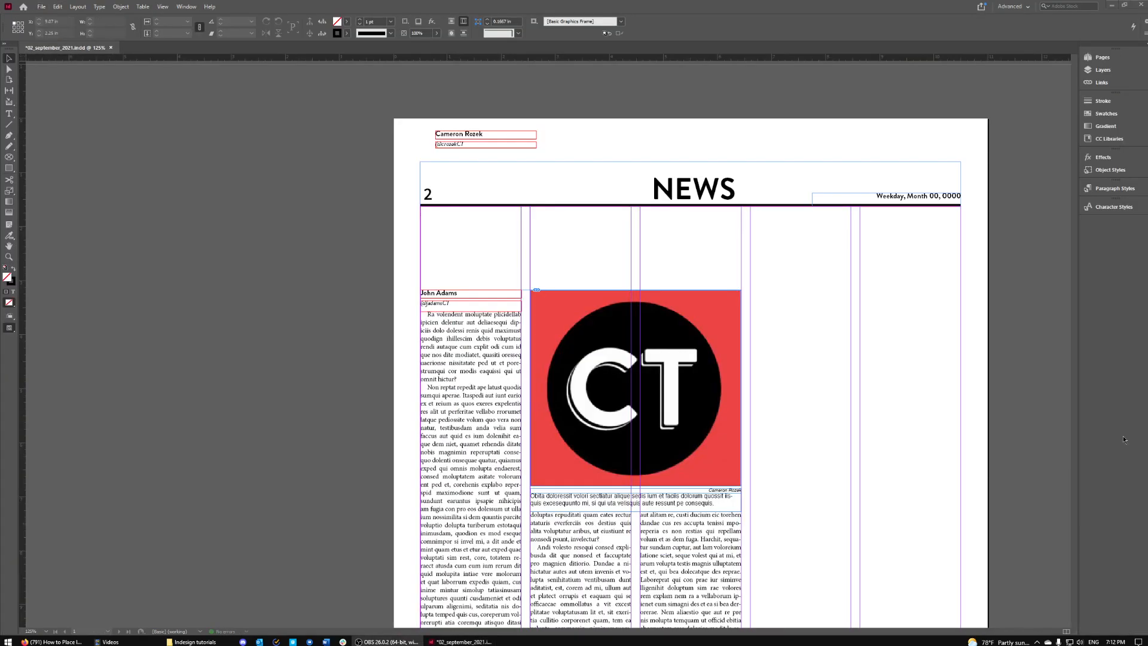
scroll(833, 337, down, 3)
scroll(830, 328, up, 3)
- Draw an empty text frame across the columns below the NEWS header, above the second byline
click(10, 115)
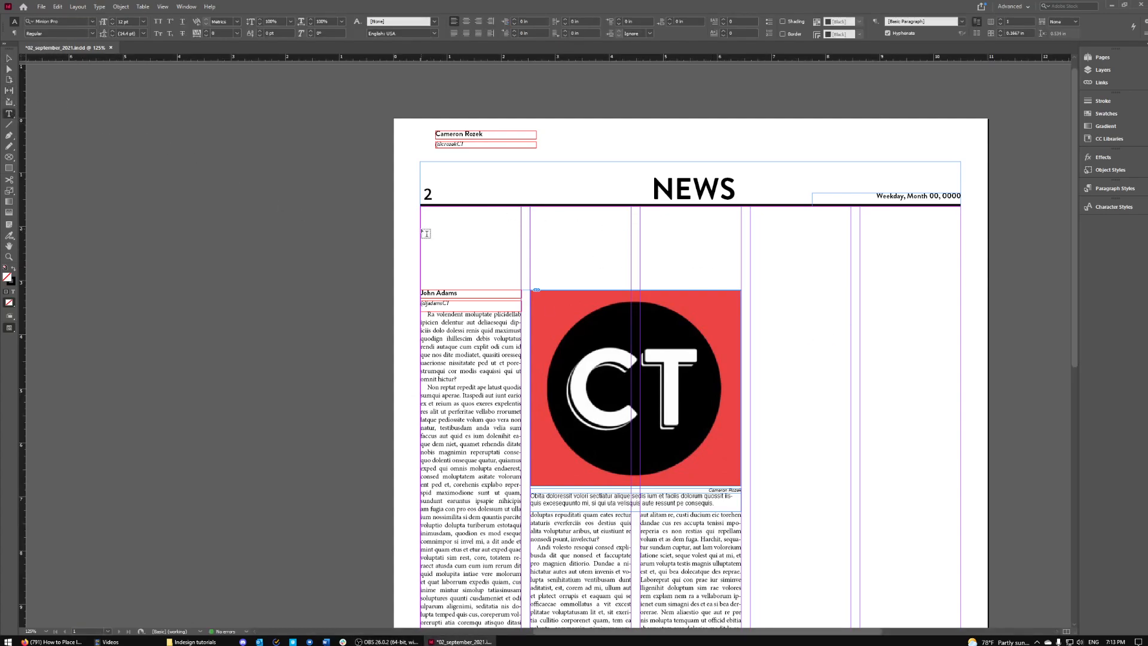
drag(422, 231, 741, 281)
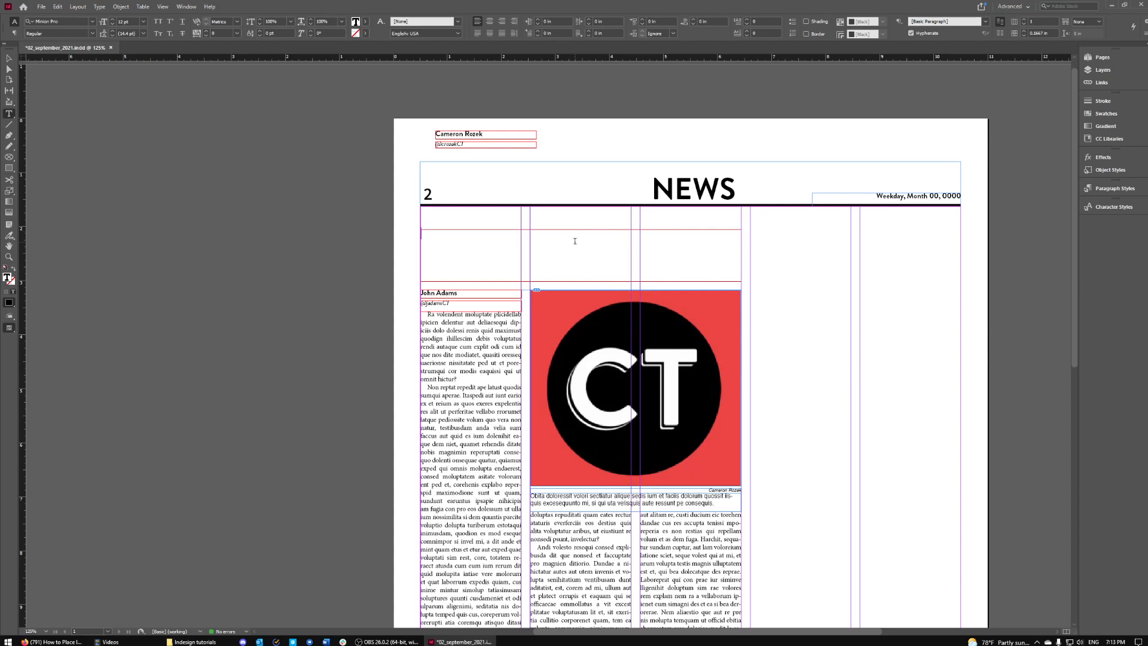
scroll(591, 310, down, 3)
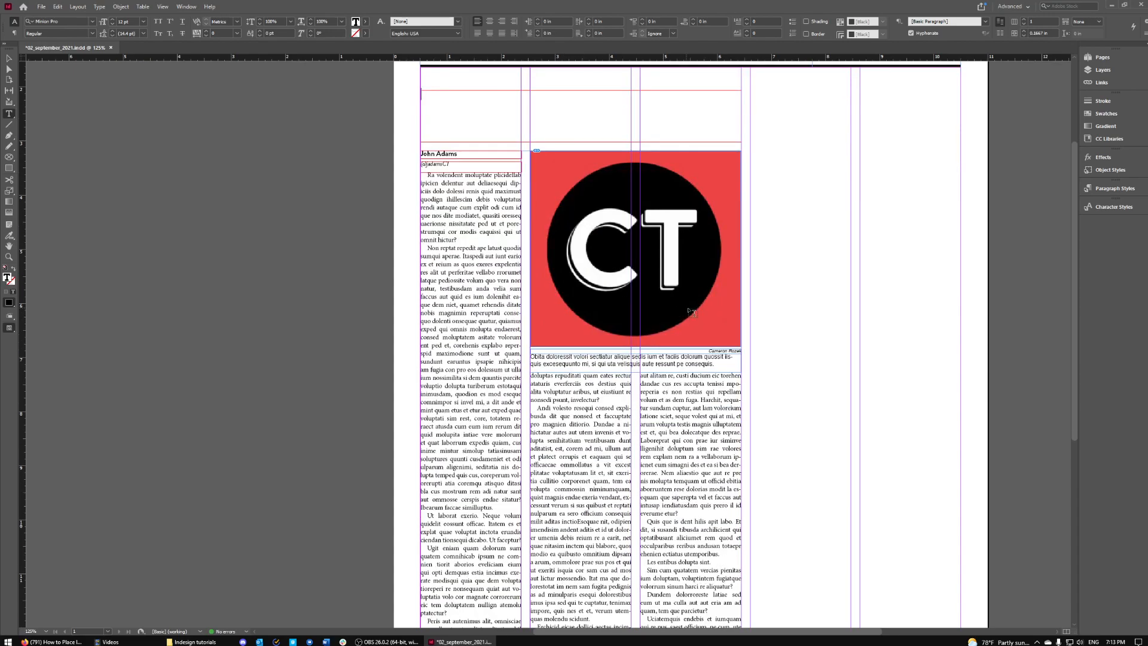
scroll(538, 245, up, 3)
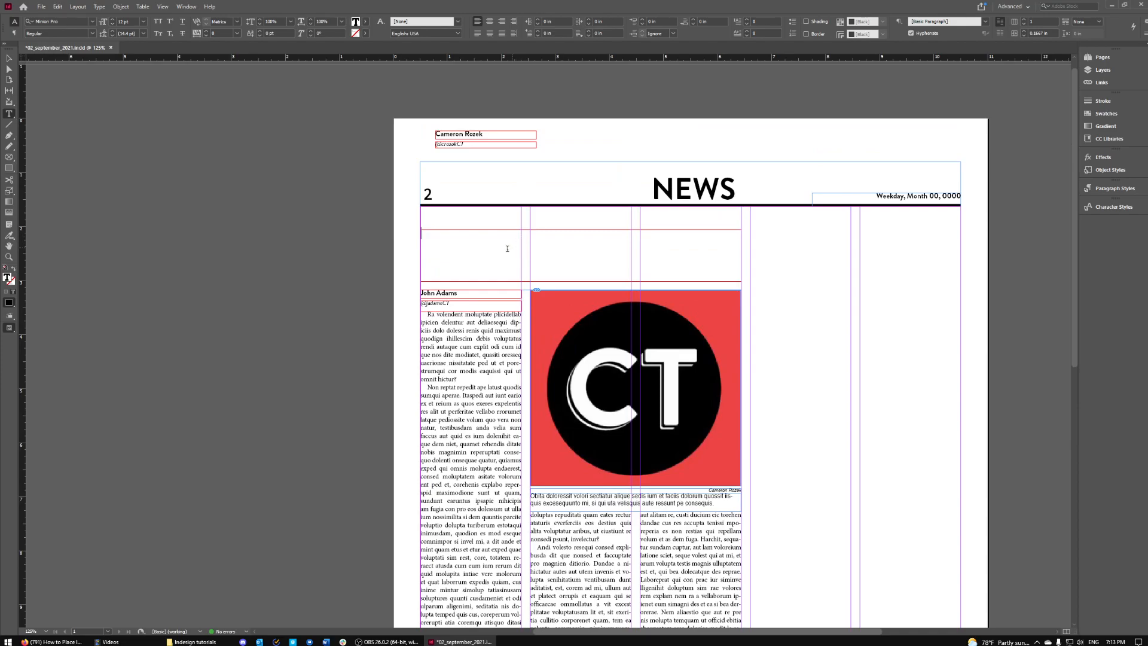
scroll(795, 338, down, 7)
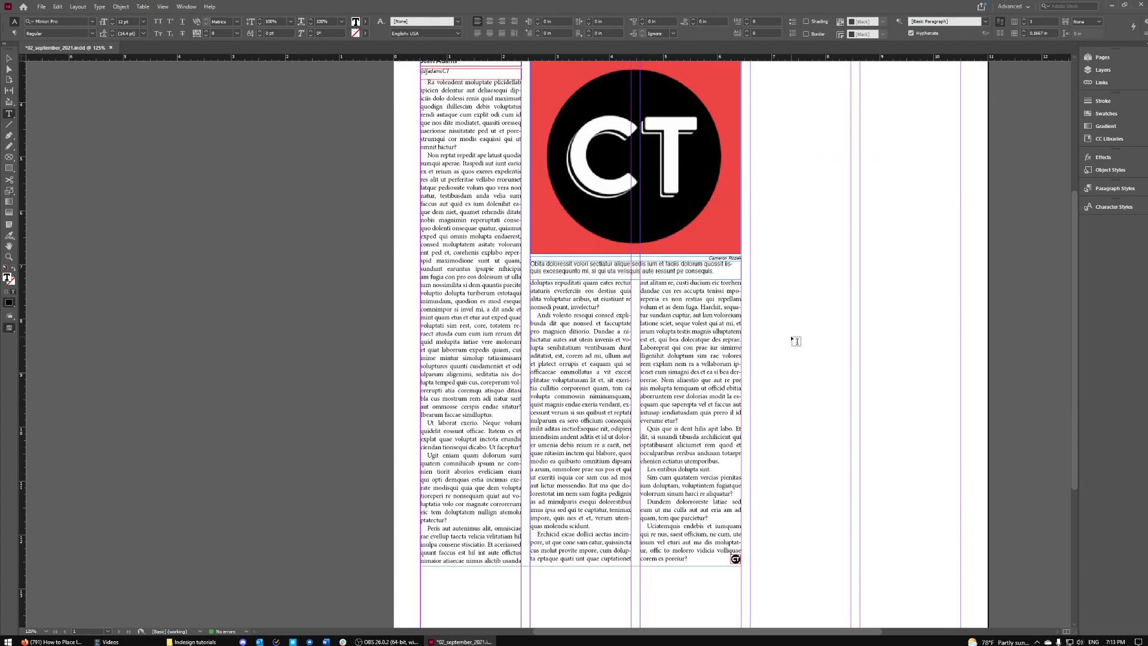
scroll(795, 338, left, 2)
scroll(783, 323, up, 7)
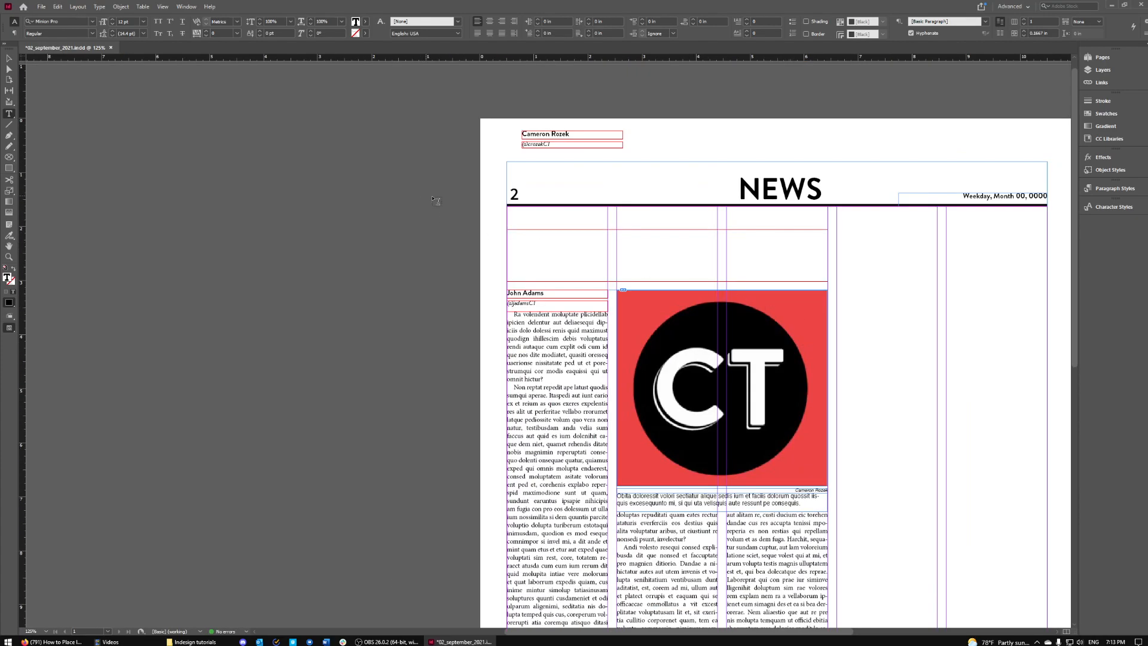
scroll(502, 215, right, 4)
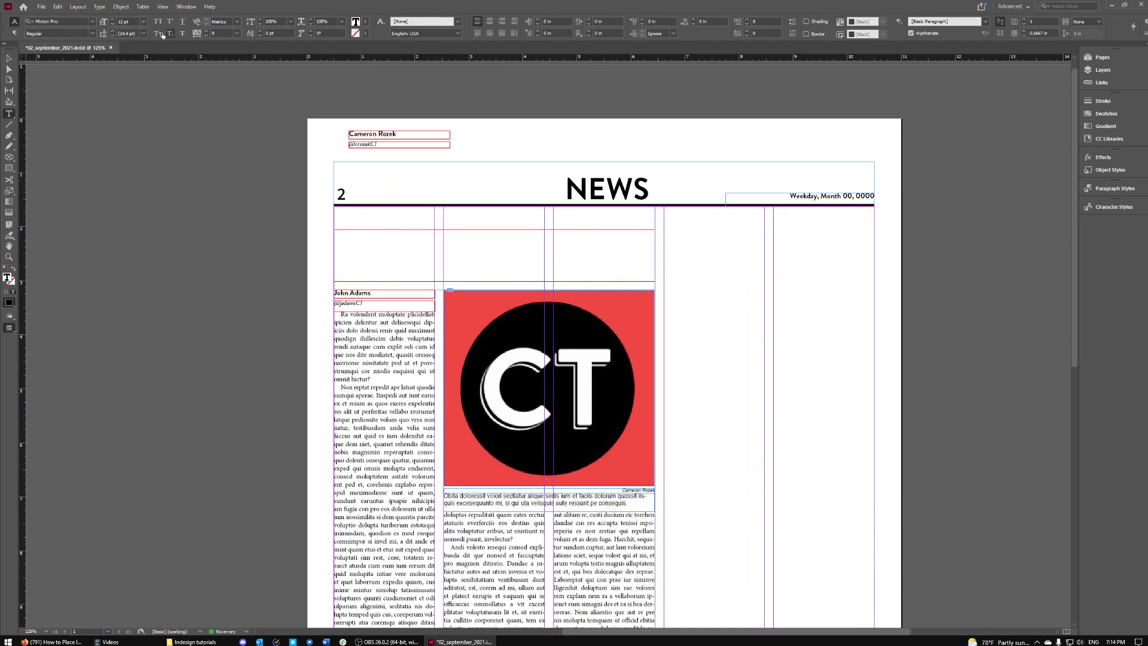
- Set the headline frame's type to 36 pt and the font to Butler Regular
click(131, 24)
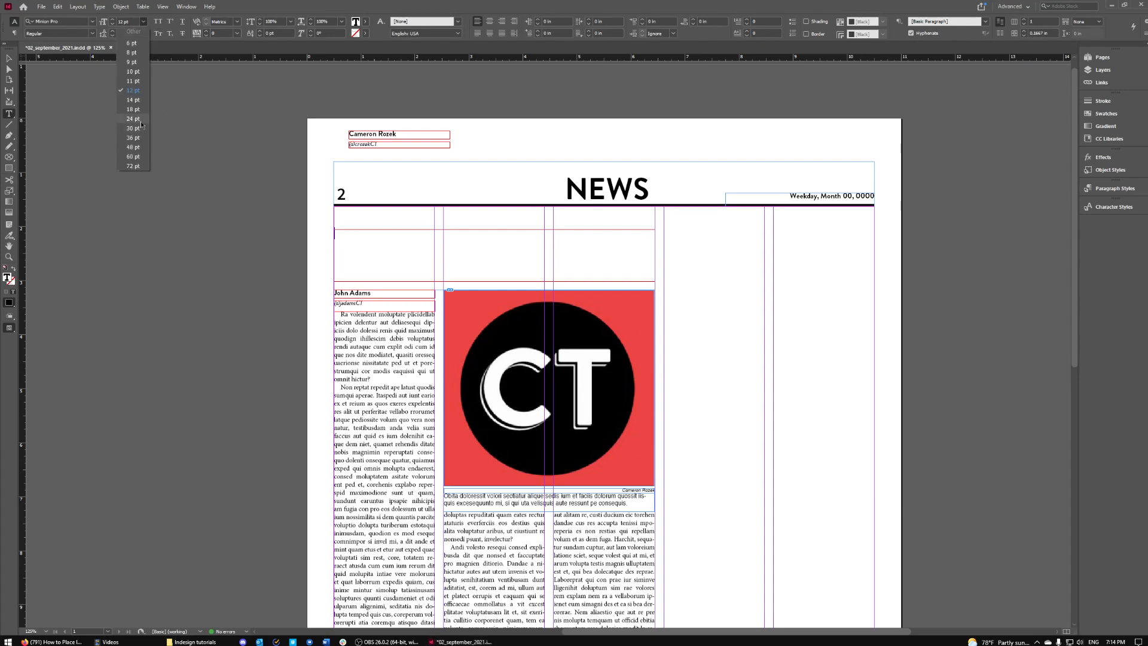
click(142, 118)
click(143, 24)
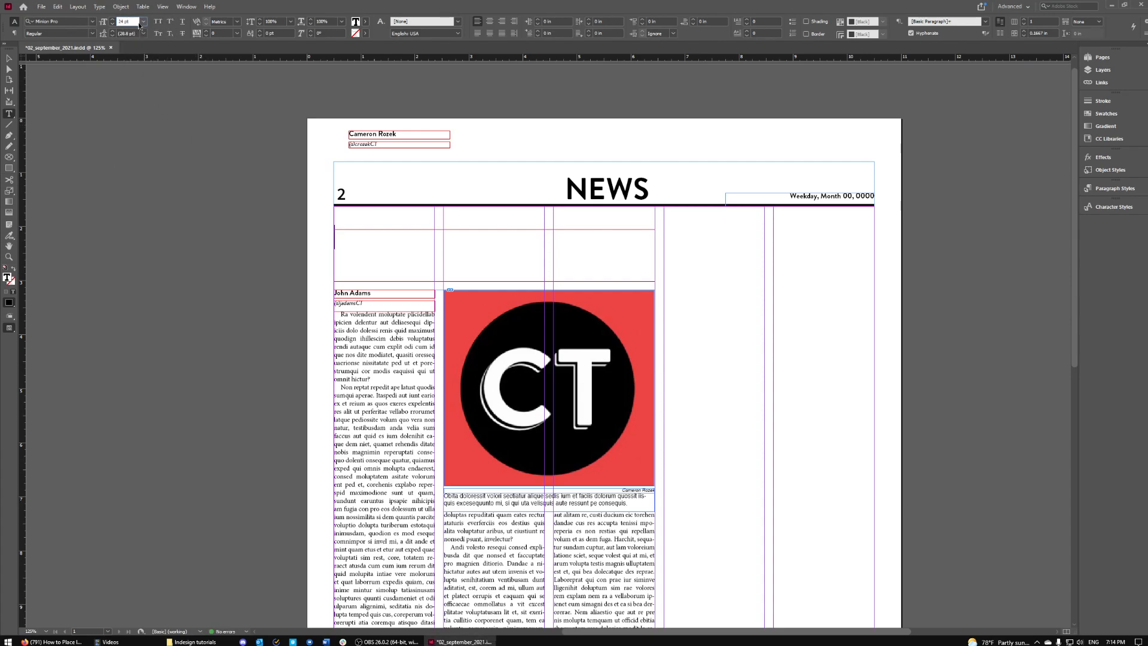
click(142, 22)
click(136, 138)
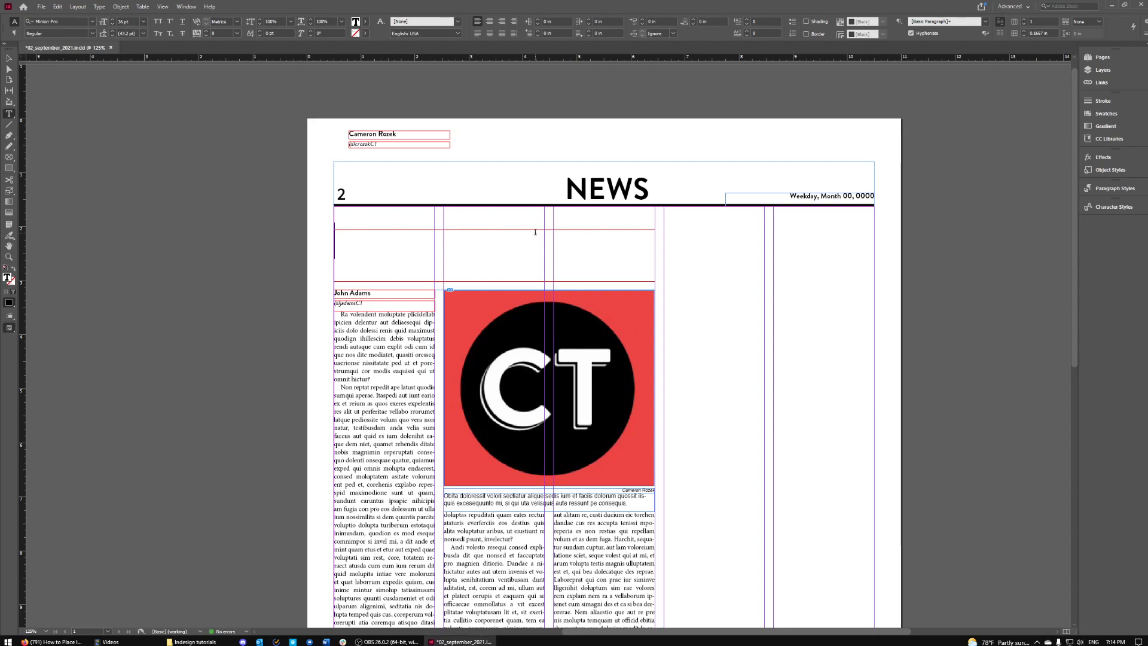
click(92, 21)
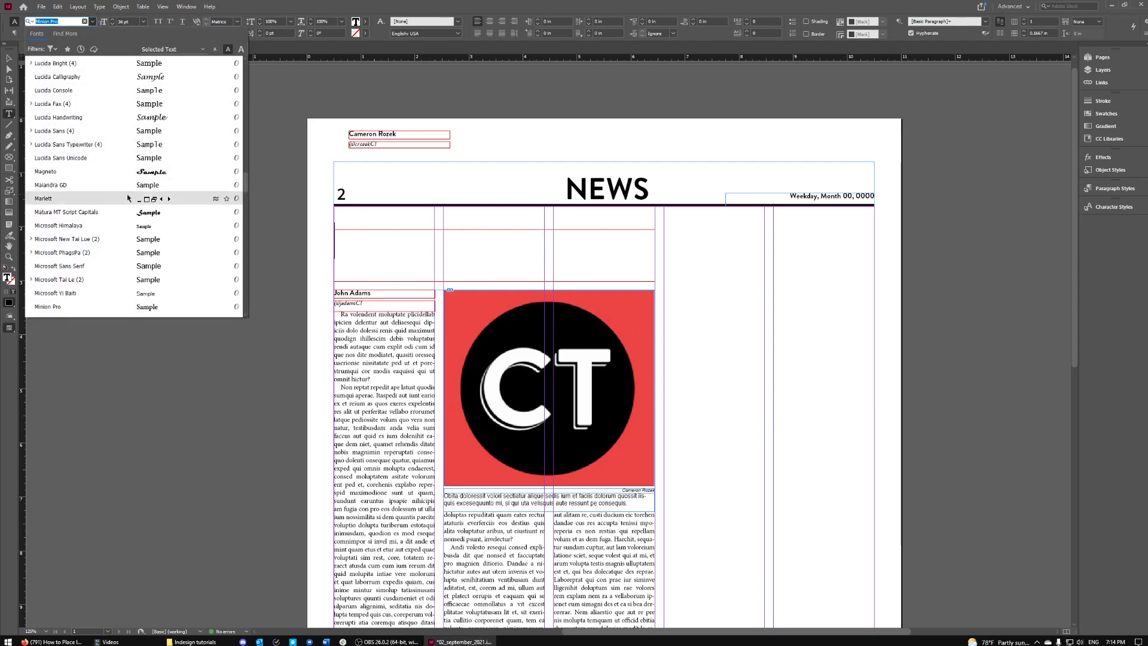
scroll(129, 198, down, 3)
text(BUTLE)
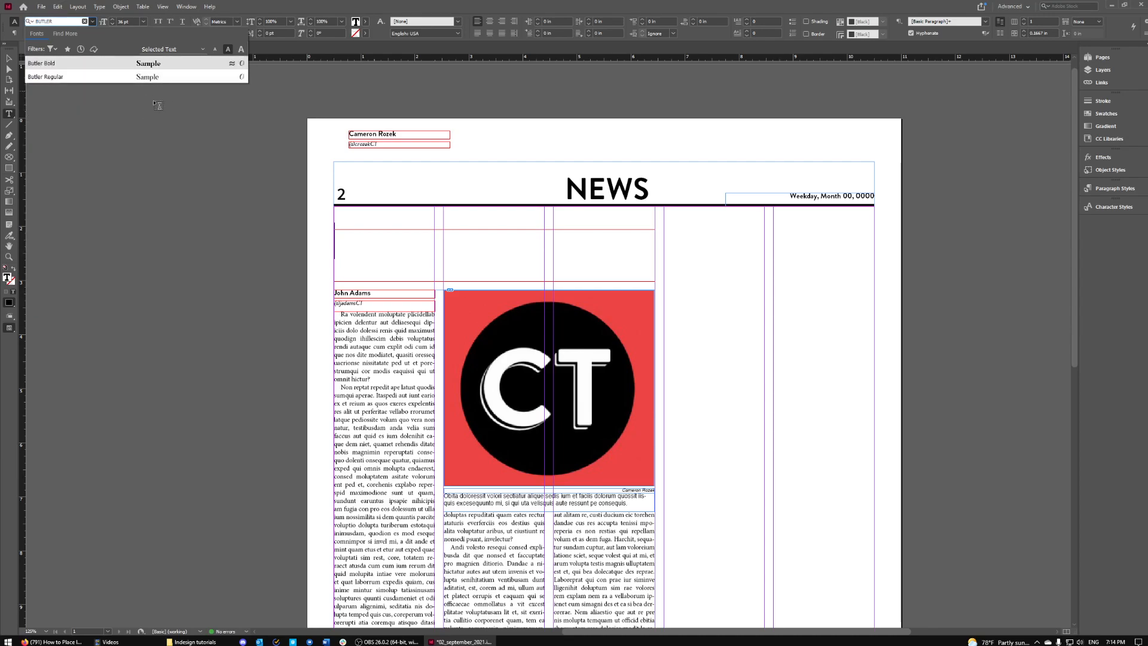
text(R)
click(71, 77)
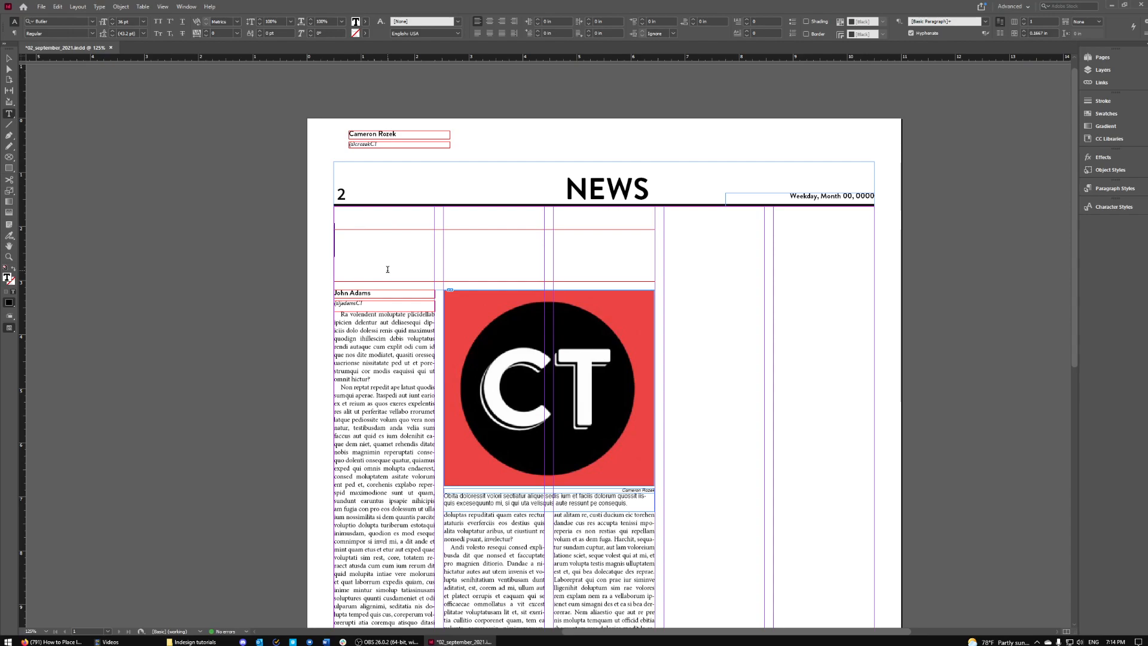
- Type 'Headline: Central Times' into the headline frame, fixing typos, and deselect it
text(Headline: C)
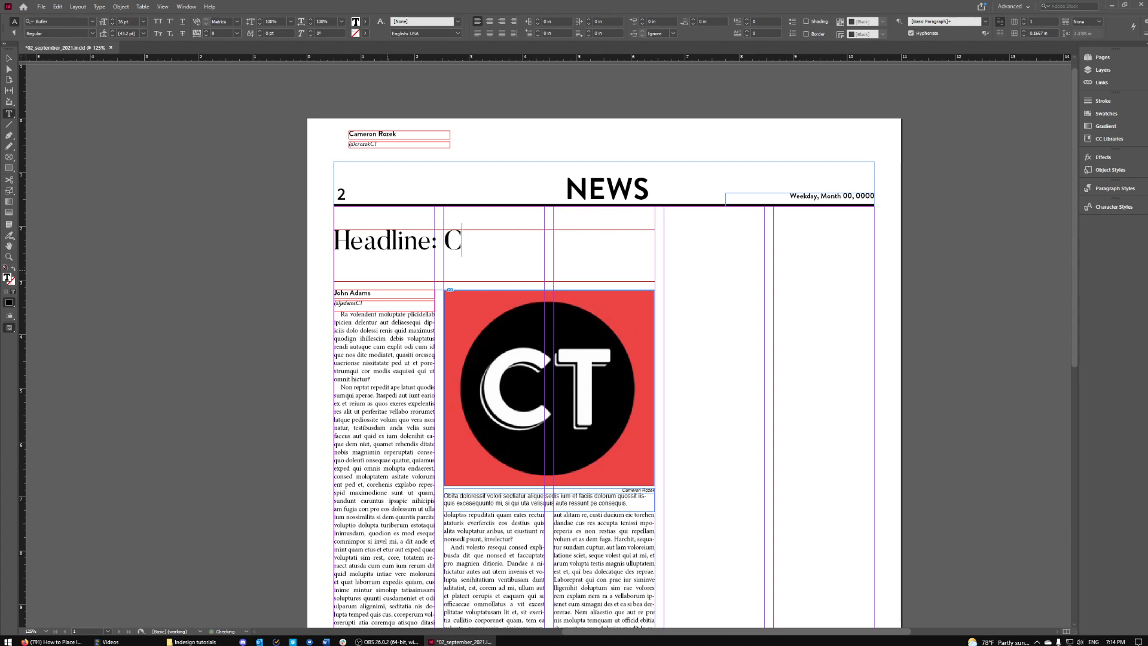
text(entras)
key(BackSpace)
key(BackSpace)
text(al Times)
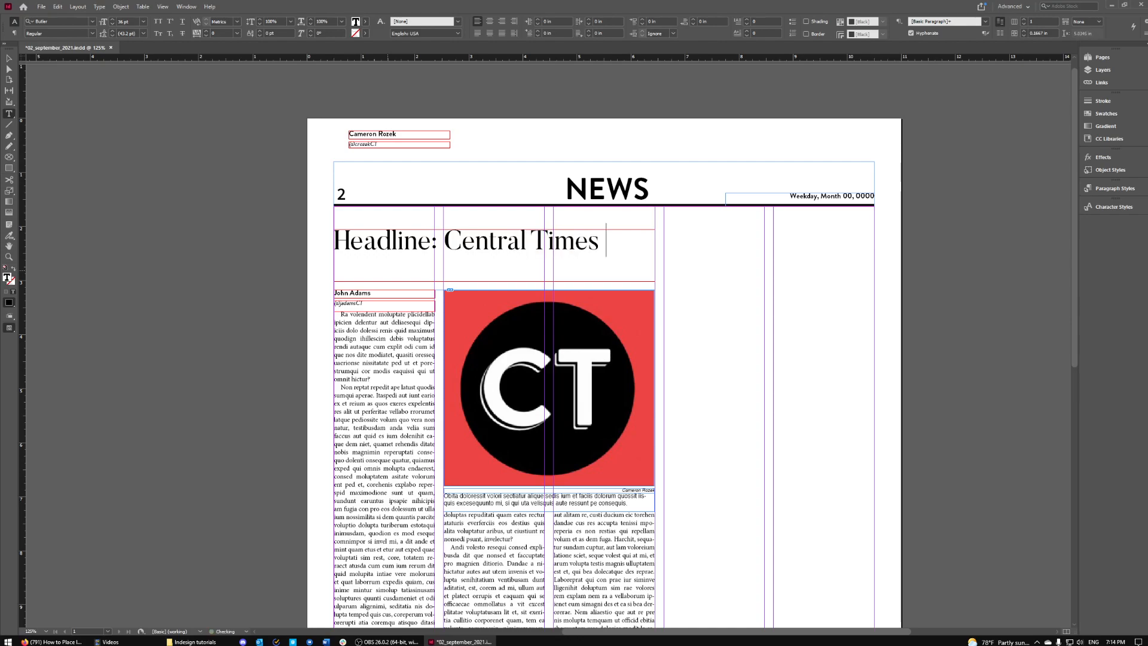
click(8, 60)
click(720, 268)
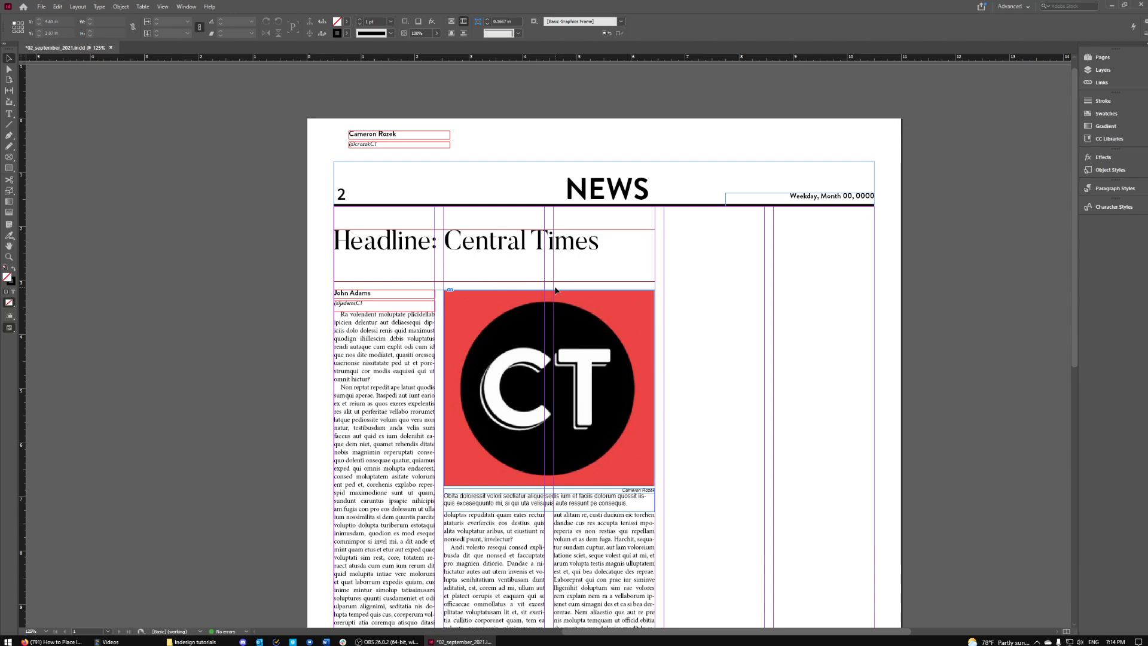
- Select the whole 'Headline: Central Times' line and step its size up to 40 pt
key(w)
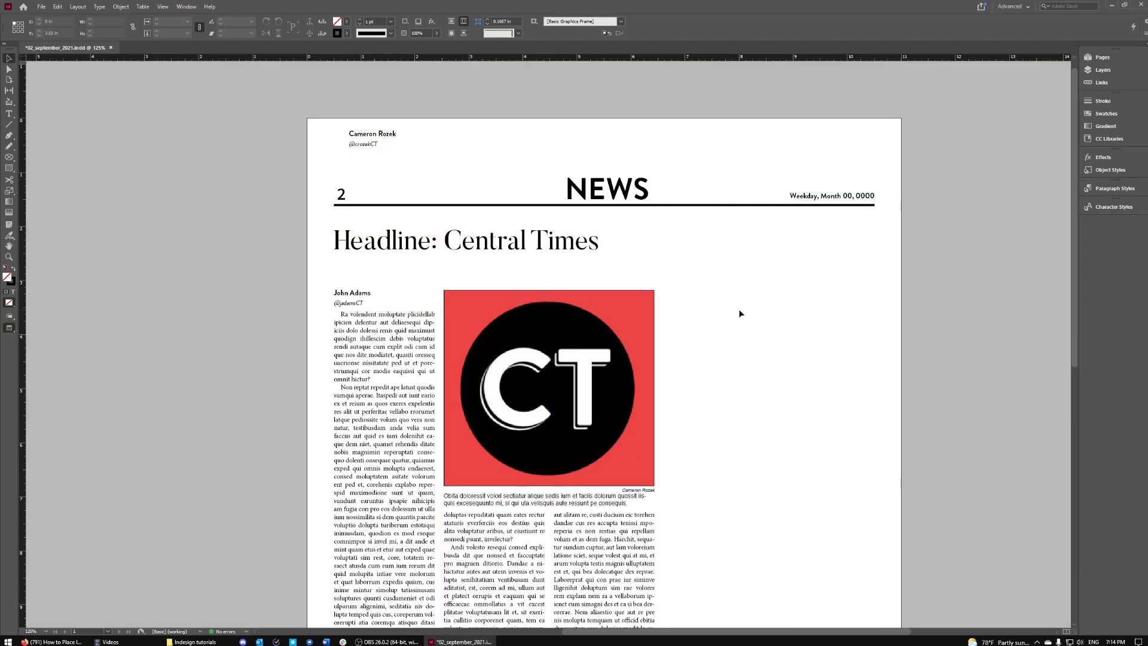
key(w)
key(w)
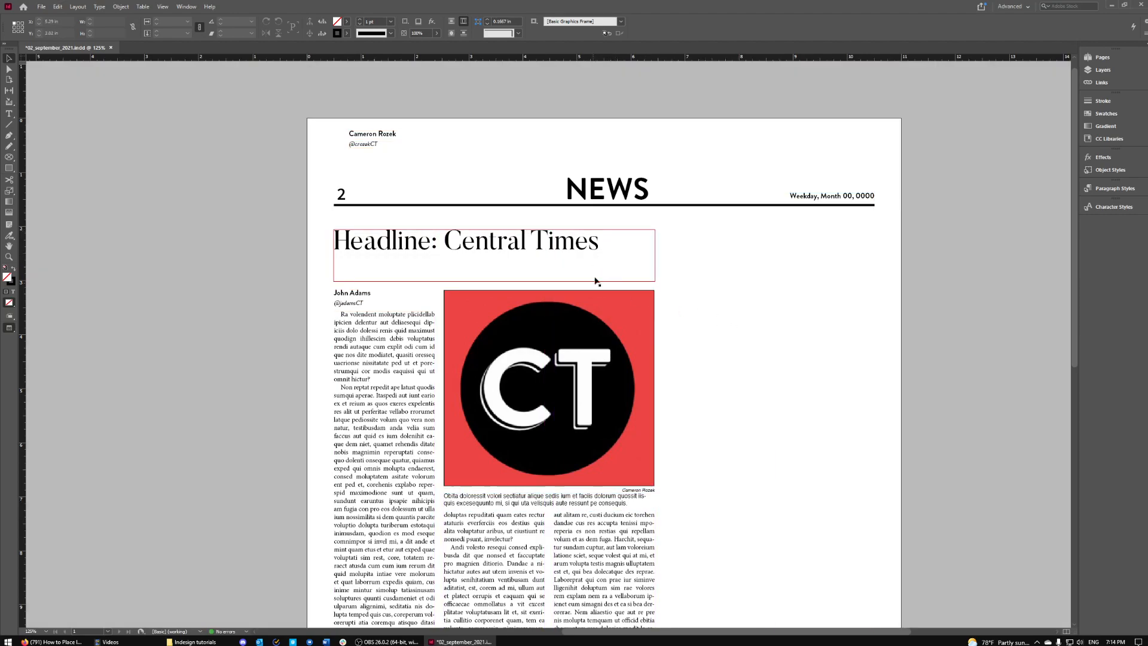
click(544, 251)
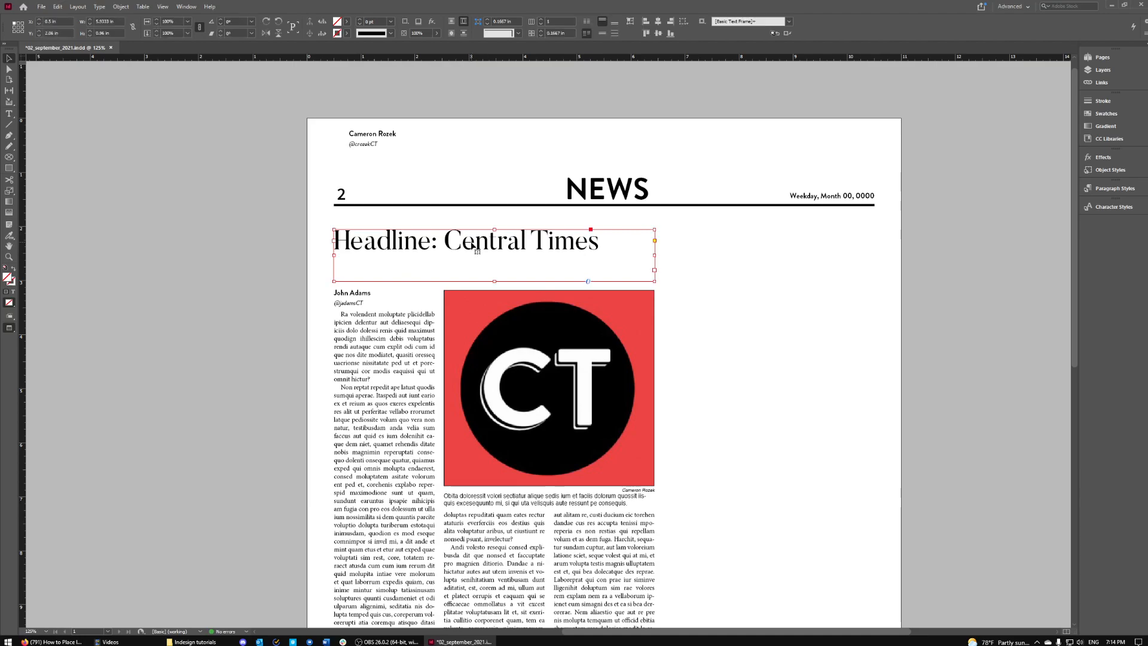
double_click(445, 250)
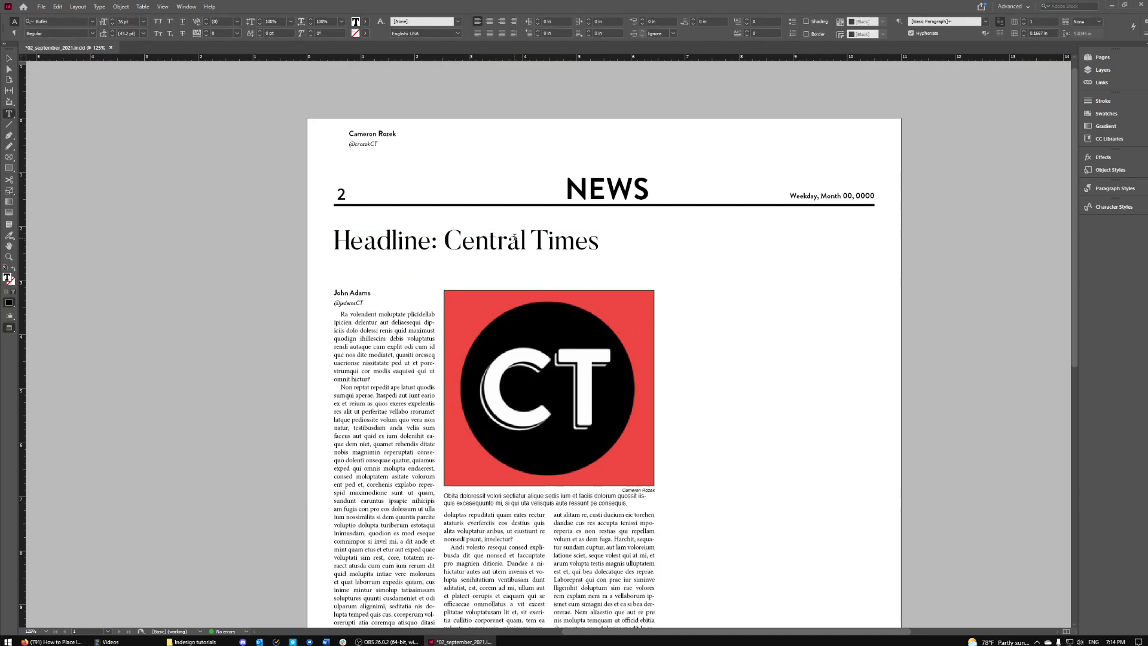
drag(604, 236, 300, 244)
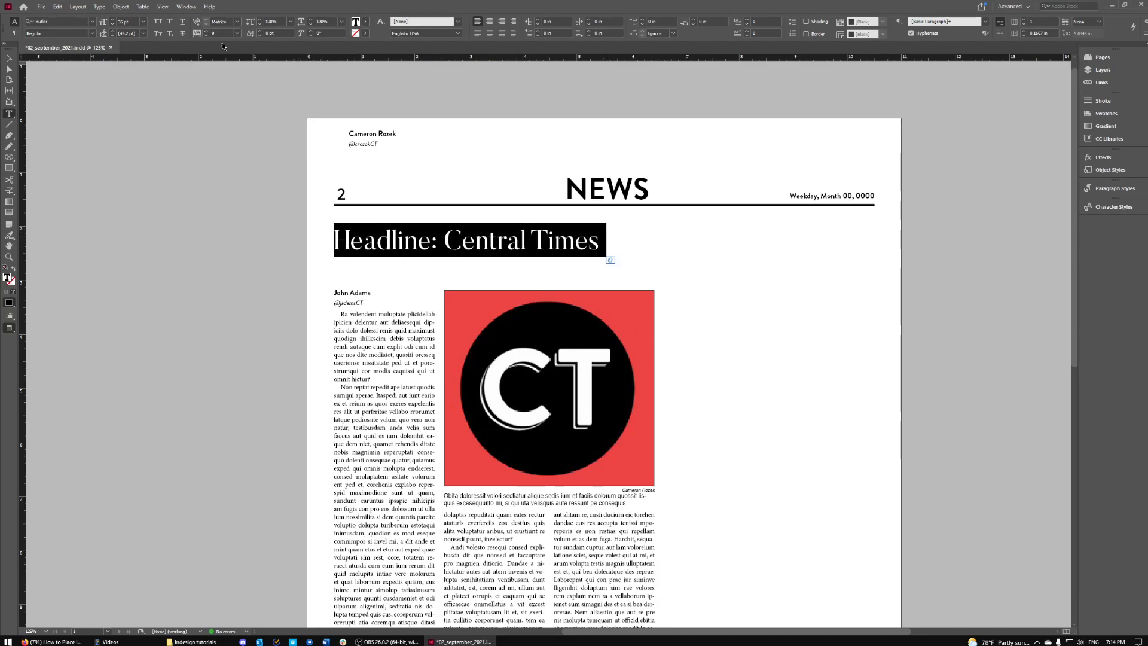
click(113, 20)
click(113, 20)
click(113, 20)
click(112, 20)
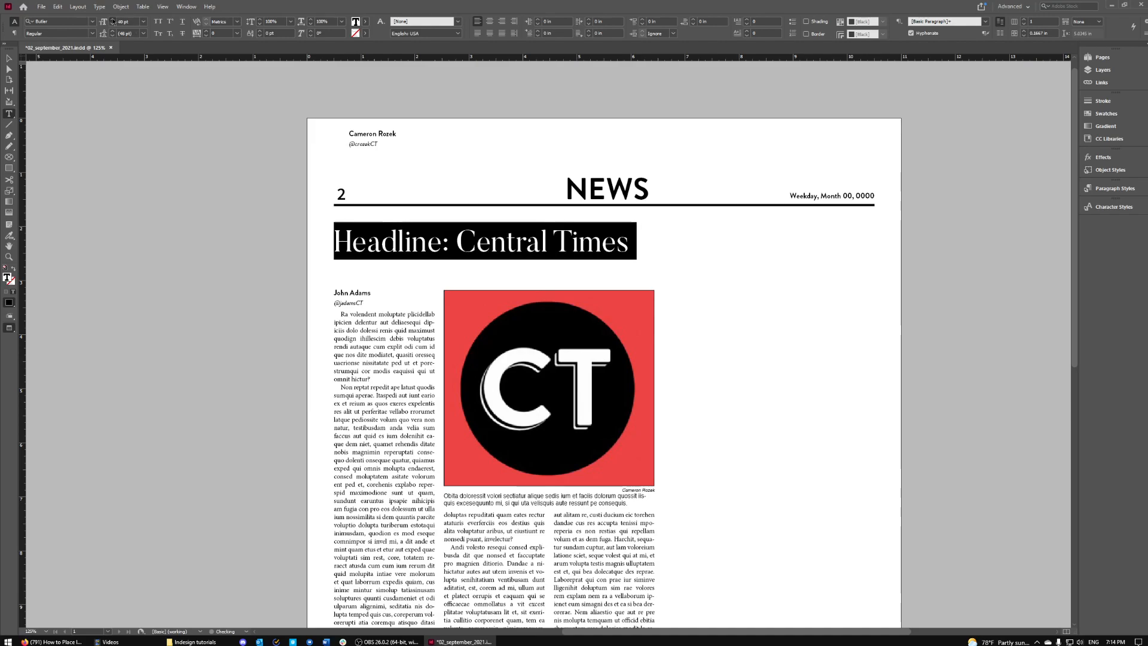
click(112, 20)
click(112, 20)
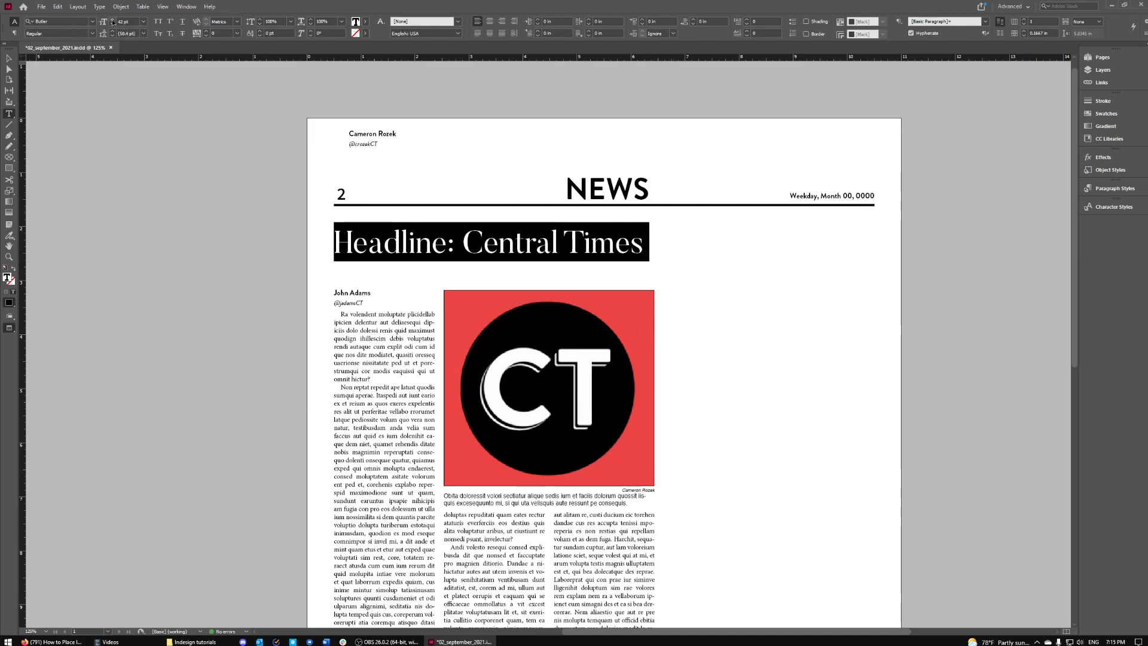
click(9, 58)
key(w)
key(w)
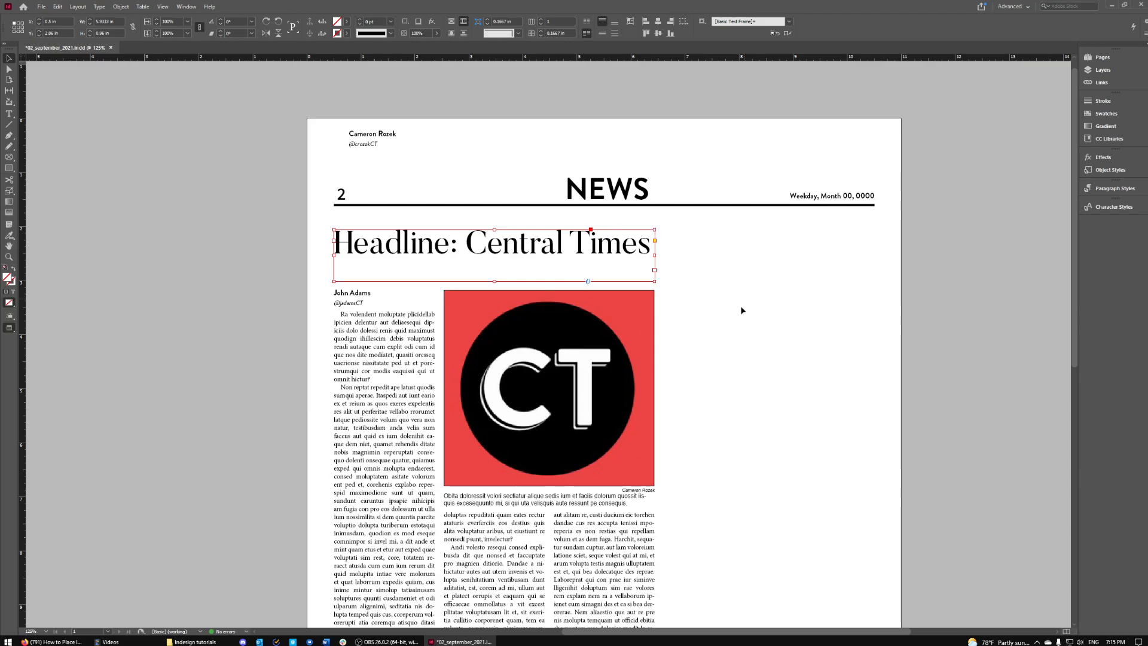
scroll(742, 311, down, 4)
scroll(739, 321, up, 3)
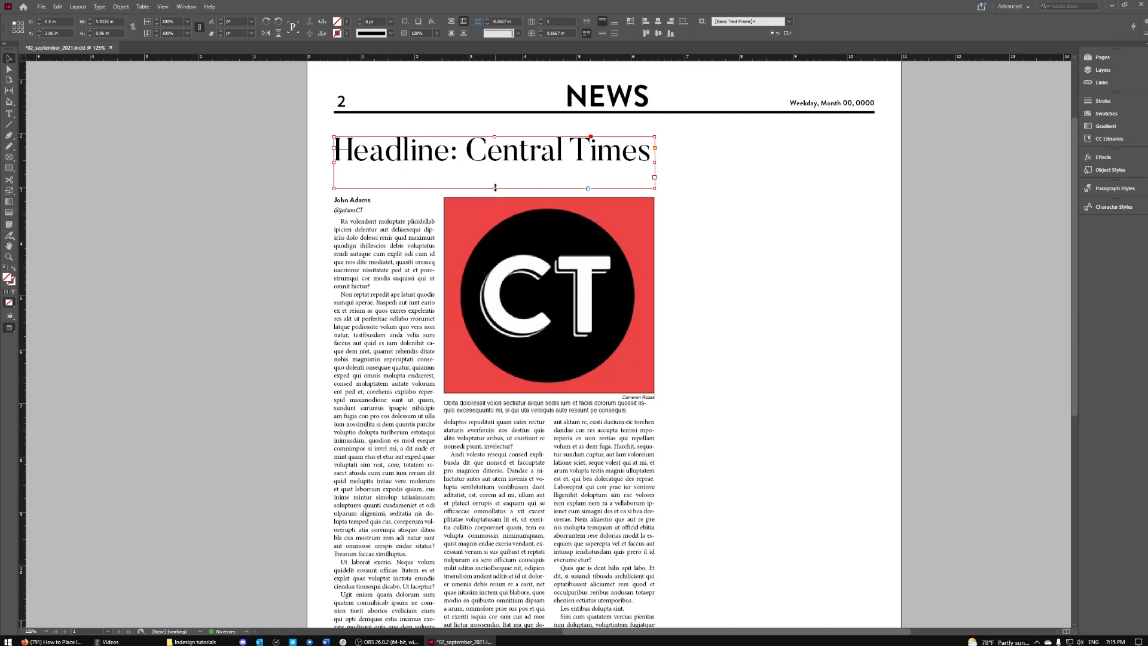
- Shorten the headline frame by raising its bottom edge
drag(495, 188, 495, 169)
click(759, 207)
key(w)
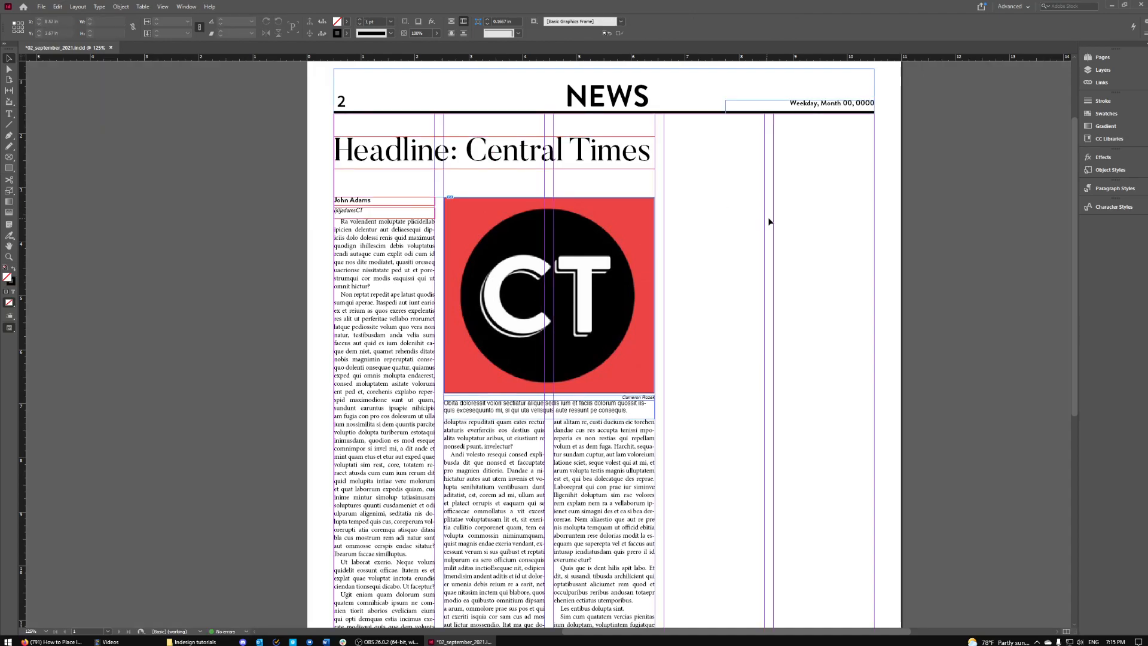
- Move the headline frame down to sit just above the second writer's byline
scroll(765, 210, up, 3)
scroll(485, 299, up, 3)
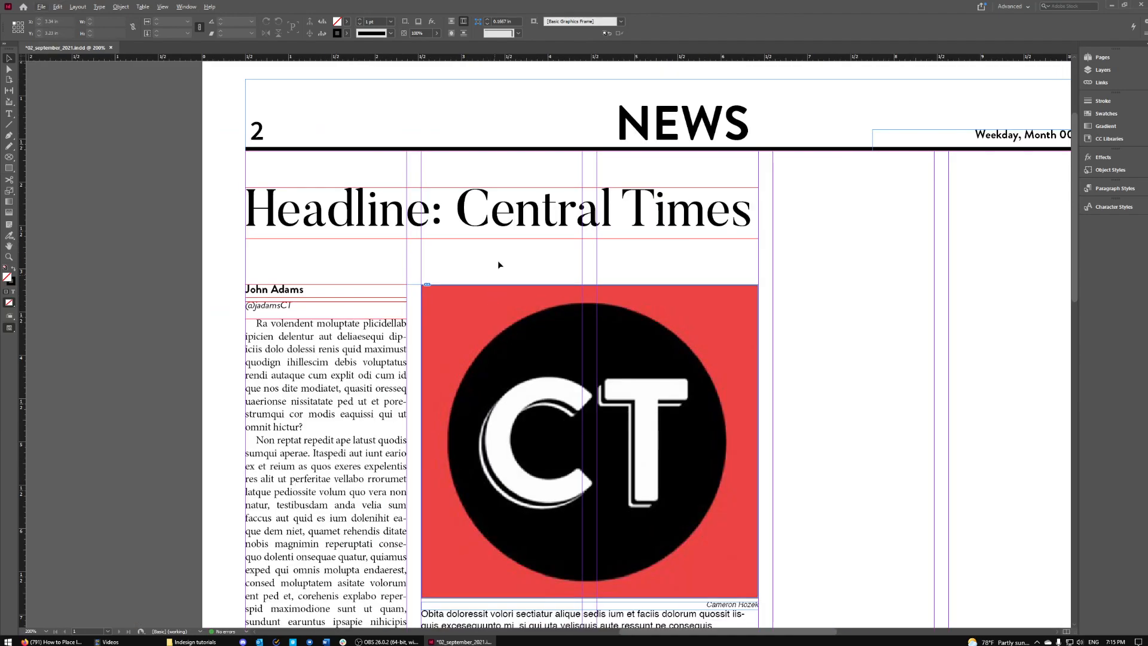
drag(501, 214, 475, 260)
click(792, 266)
click(865, 353)
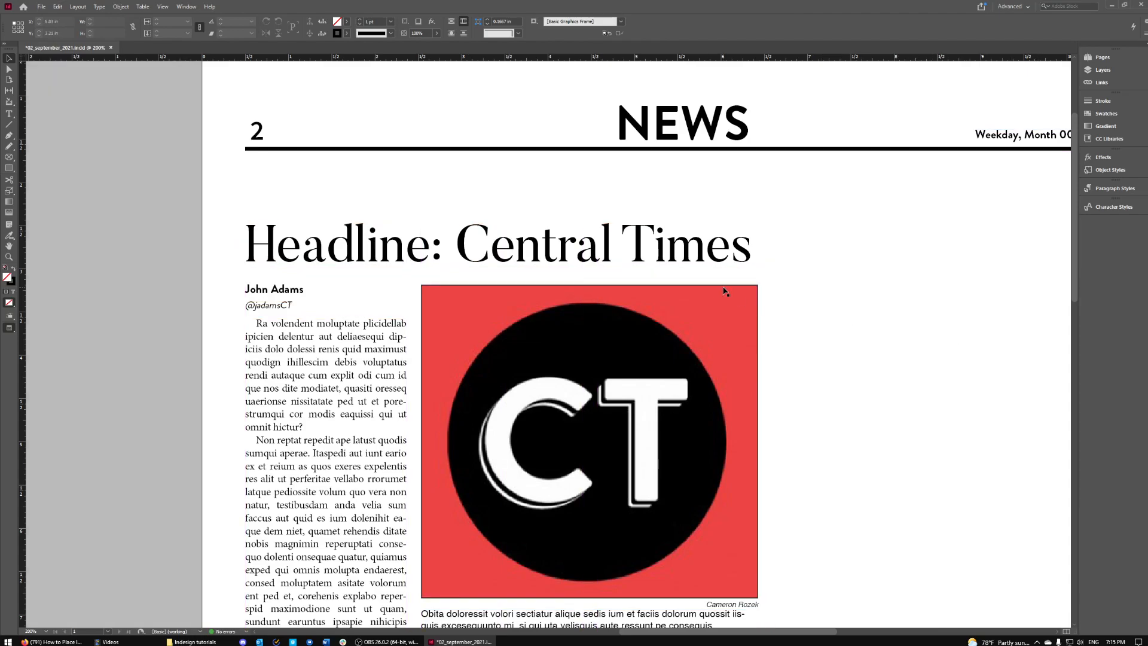
key(ctrl+minus)
key(ctrl+minus)
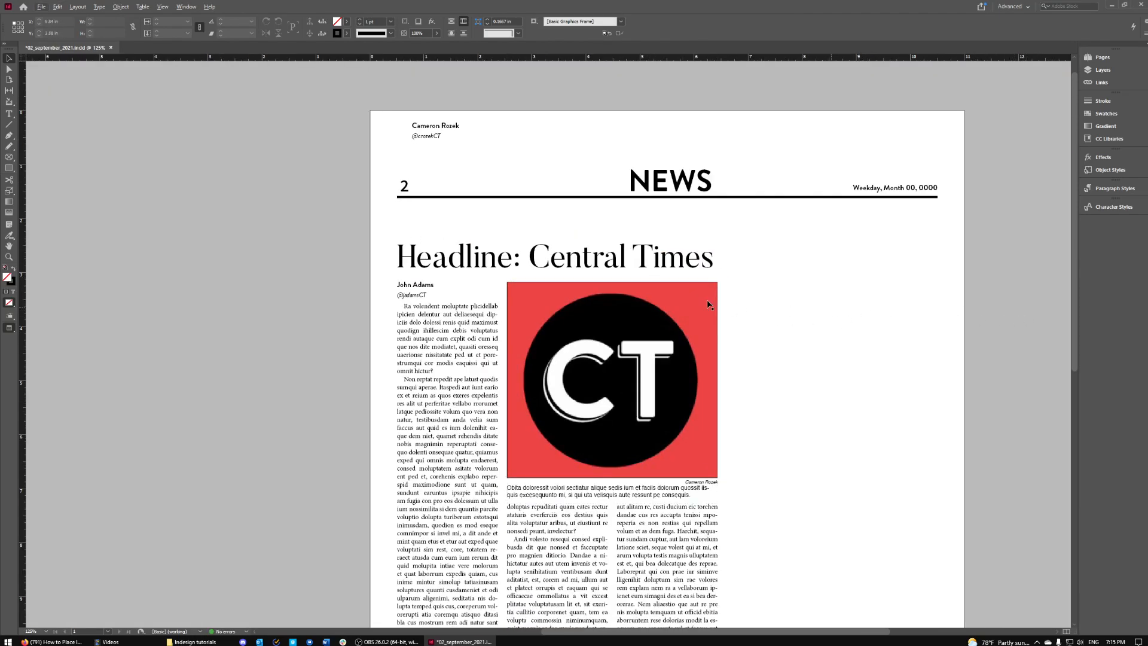
scroll(863, 310, down, 6)
key(ctrl+minus)
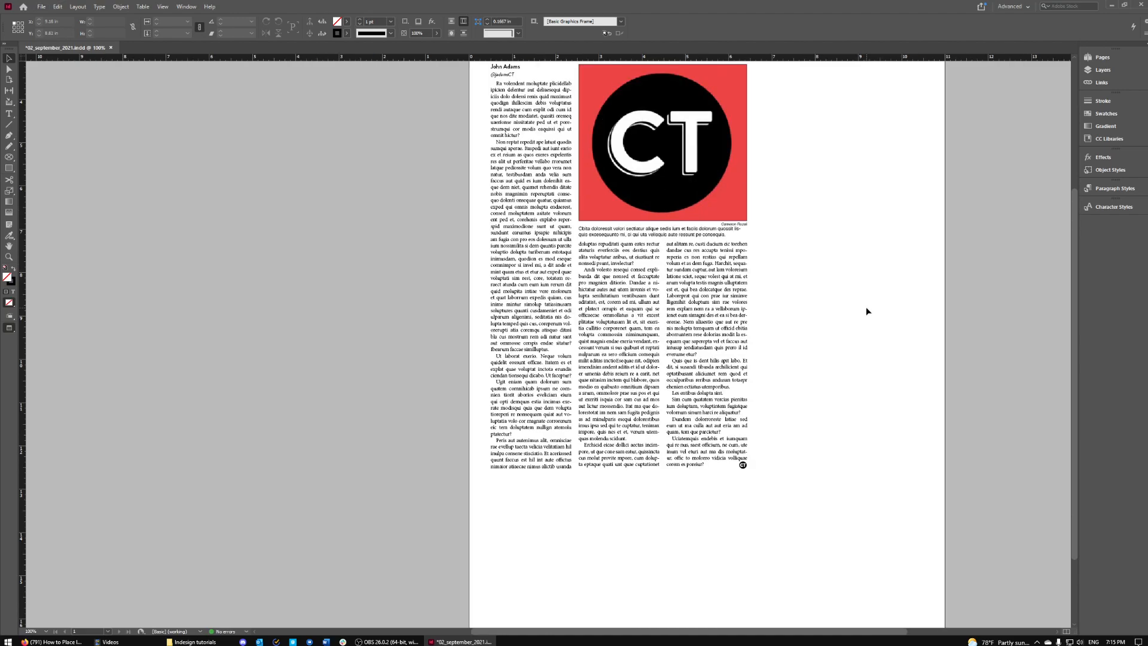
key(w)
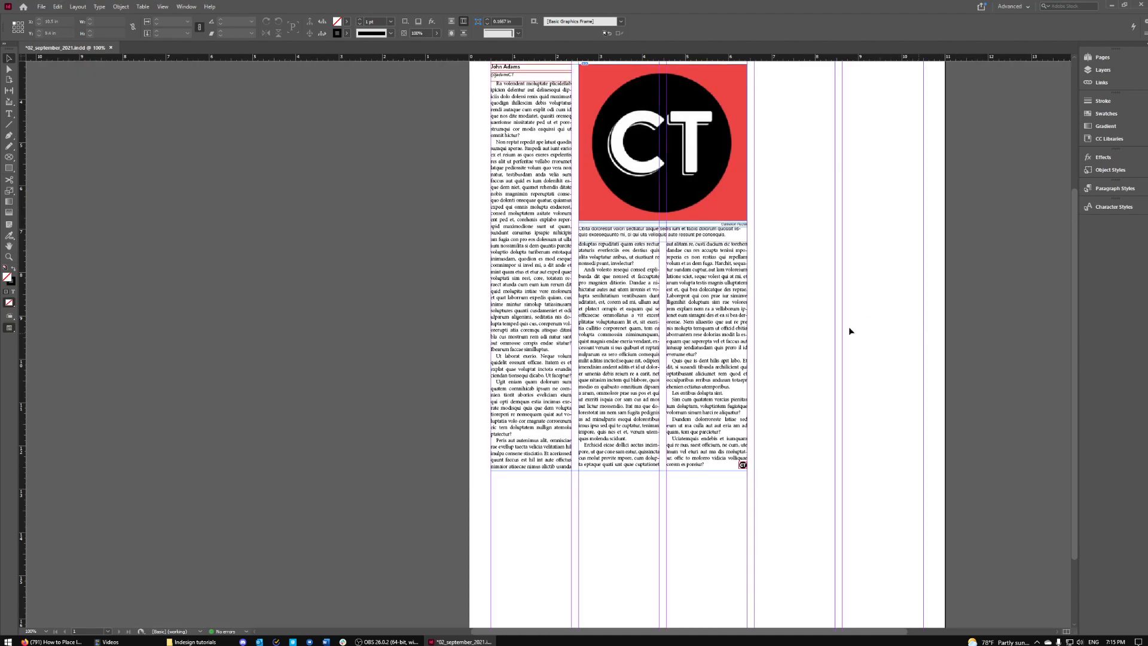
scroll(848, 311, up, 3)
scroll(849, 310, down, 2)
key(w)
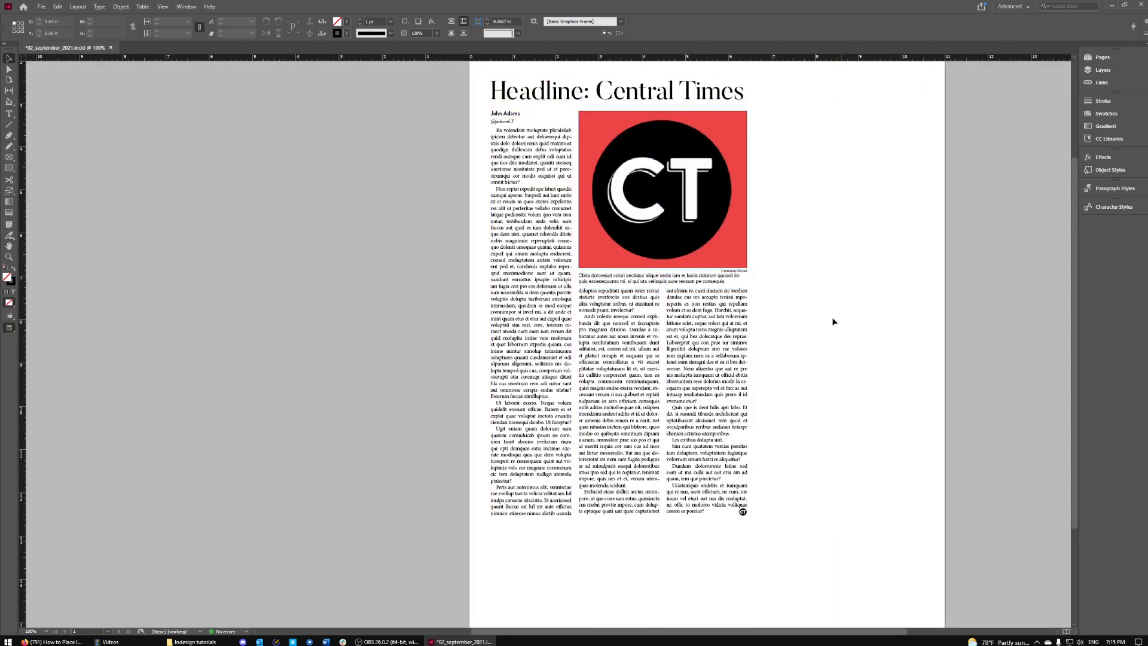
scroll(834, 322, down, 2)
scroll(834, 321, up, 1)
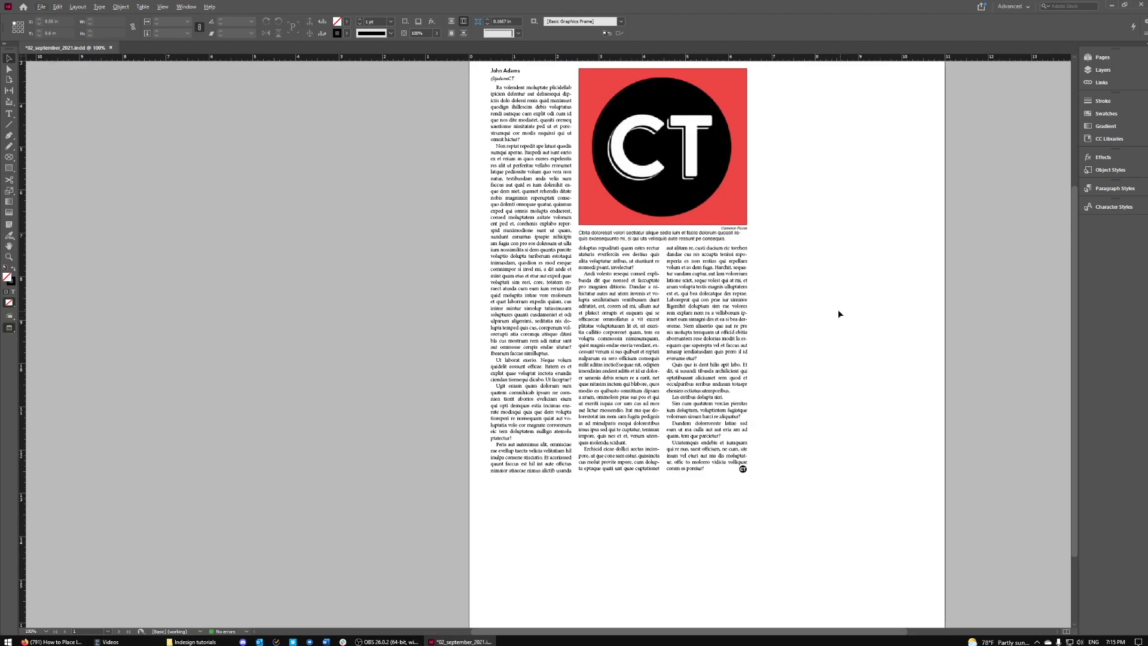
scroll(839, 310, right, 3)
scroll(830, 310, up, 3)
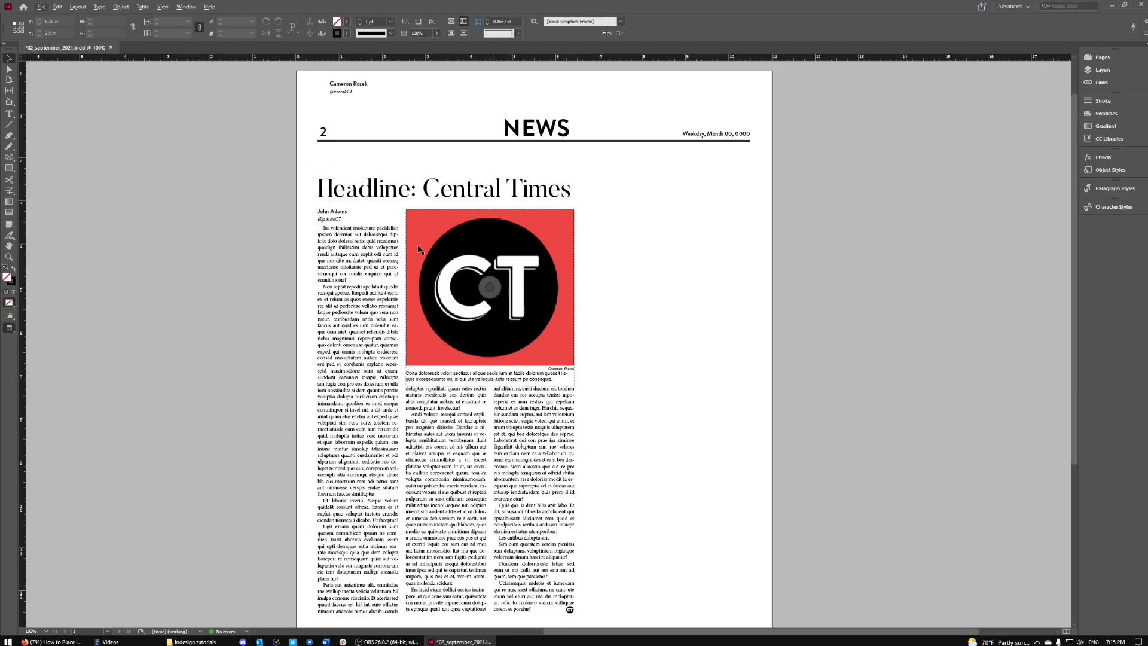
scroll(665, 321, down, 1)
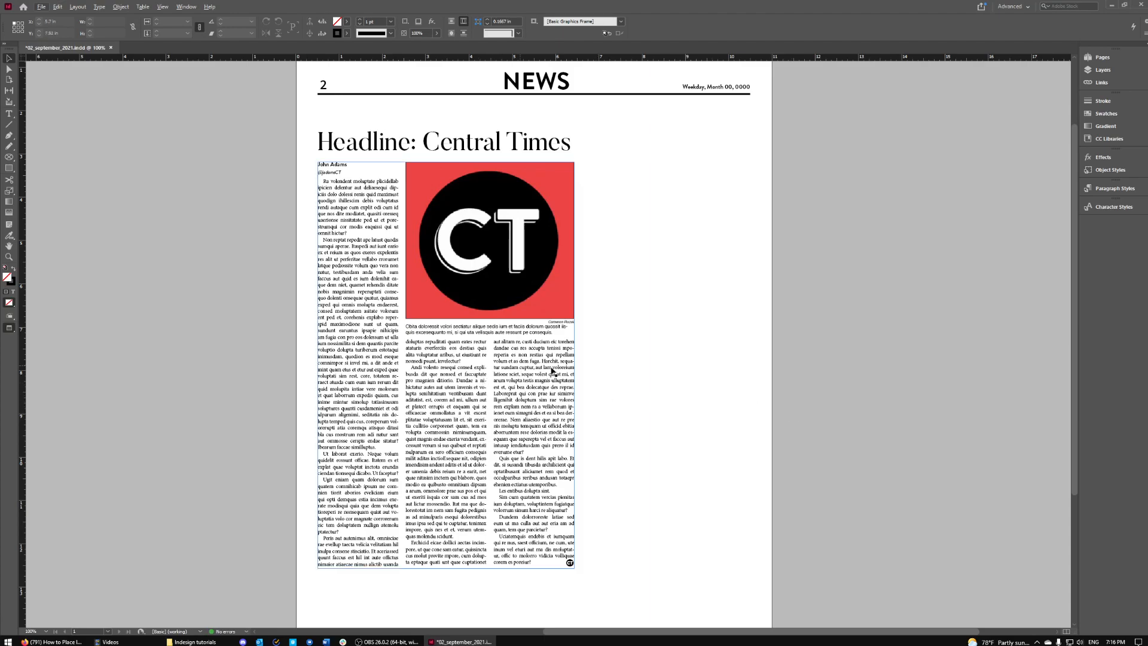
scroll(640, 335, down, 4)
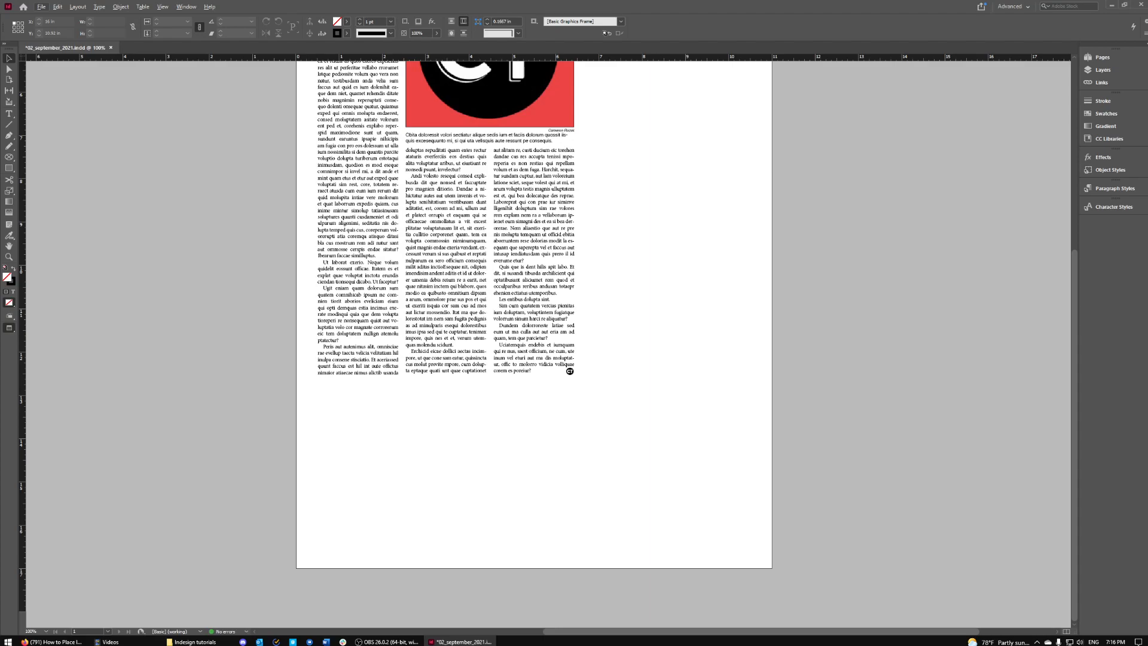
key(w)
scroll(902, 423, up, 3)
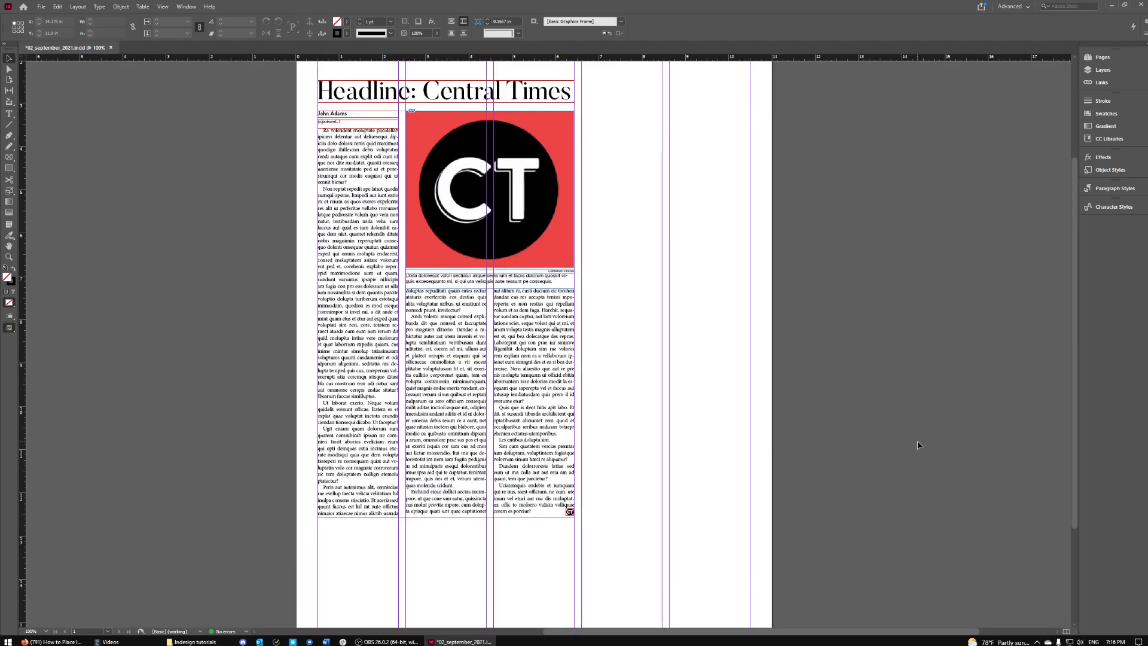